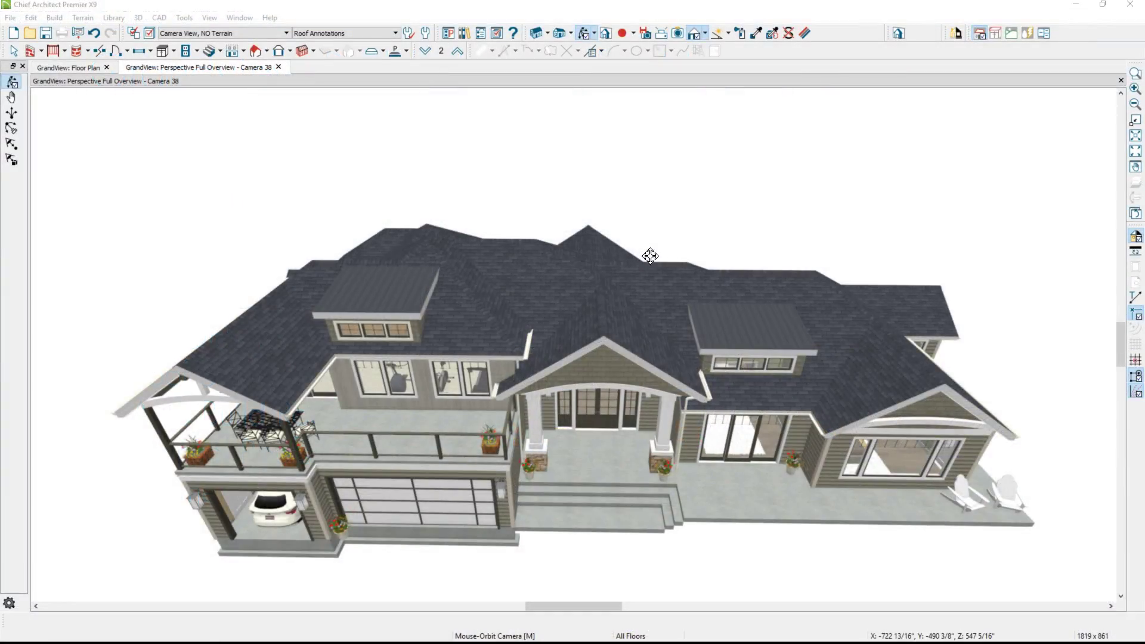
# - Orbit the camera around the finished house model to view it from different sides
pyautogui.moveTo(650, 256); pyautogui.dragTo(233, 242)
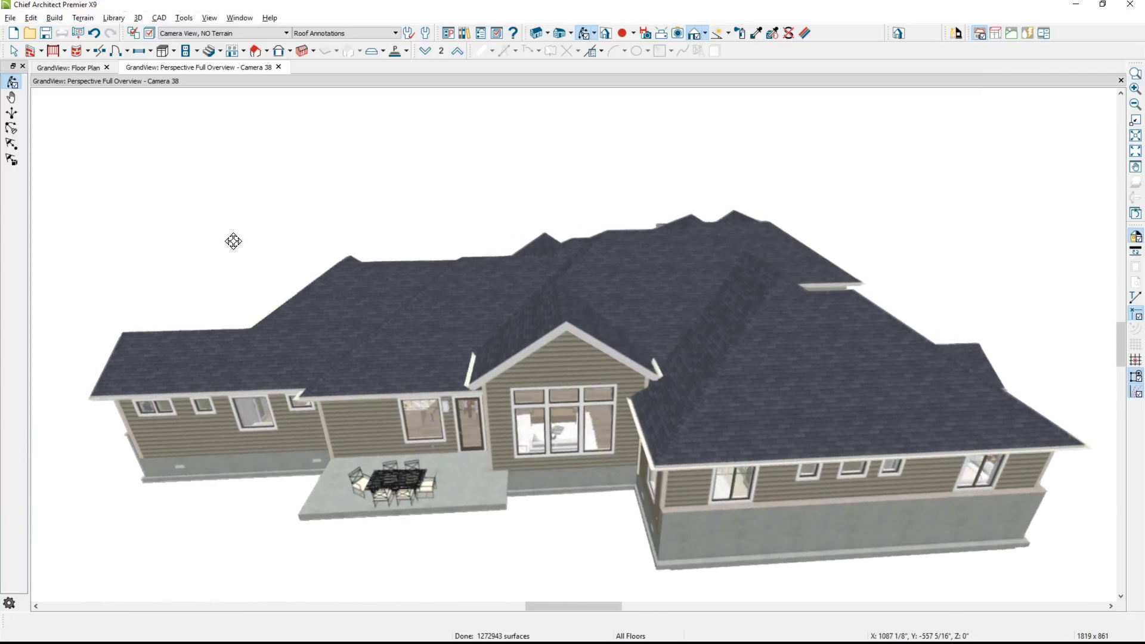
pyautogui.moveTo(631, 315); pyautogui.dragTo(197, 322)
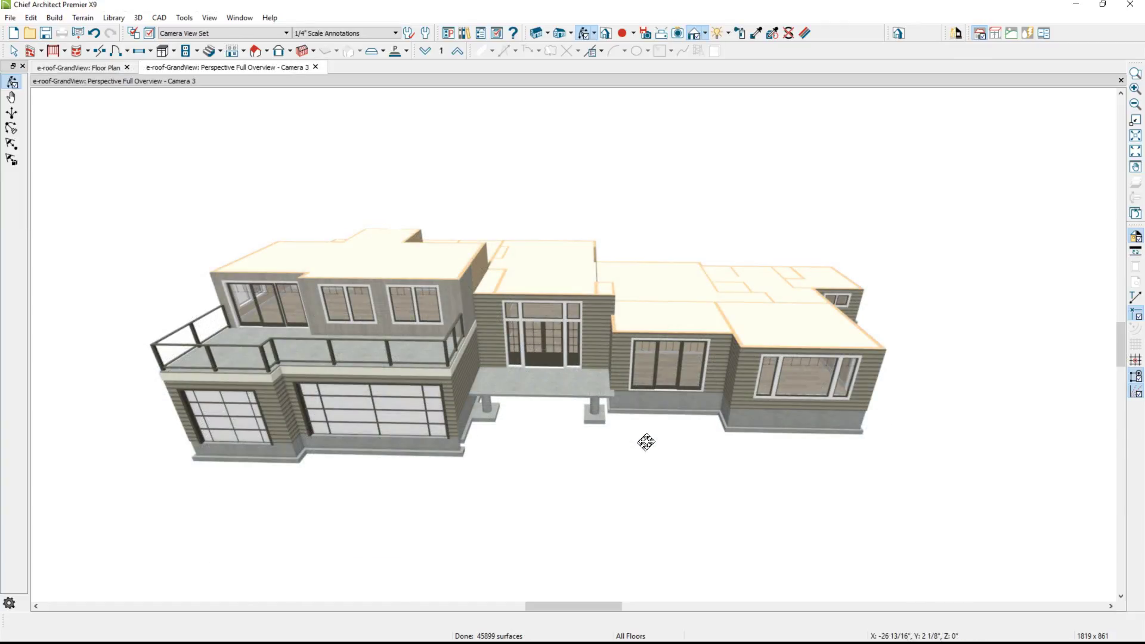
# - Orbit behind and back to the front of the roofless house to inspect its flat roof planes
pyautogui.moveTo(672, 434); pyautogui.dragTo(488, 432)
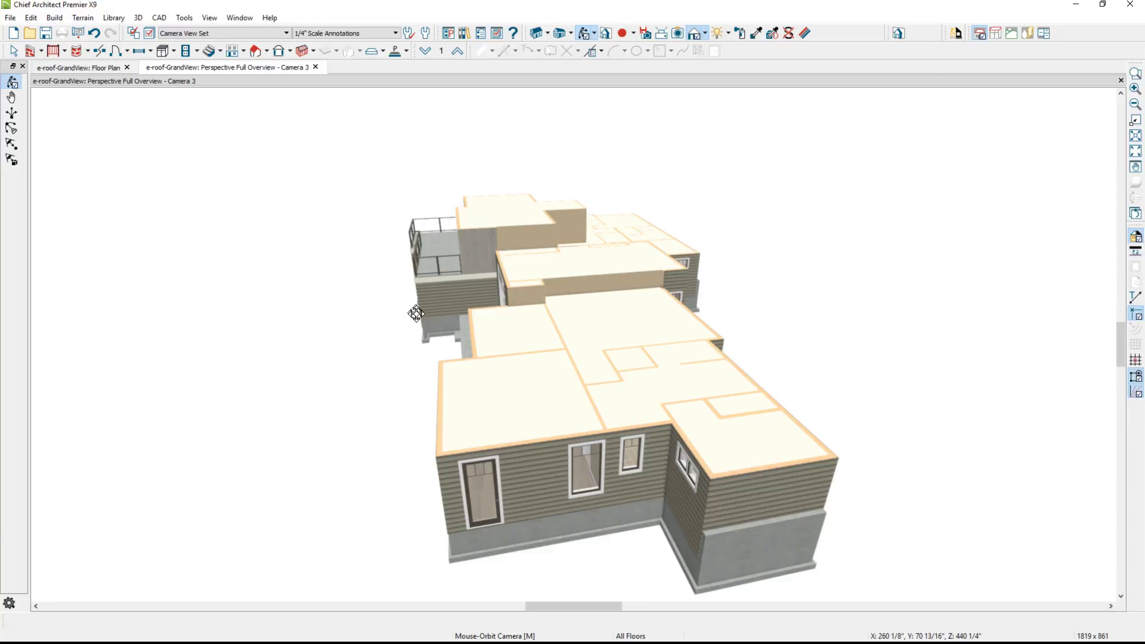
pyautogui.moveTo(416, 314); pyautogui.dragTo(392, 301)
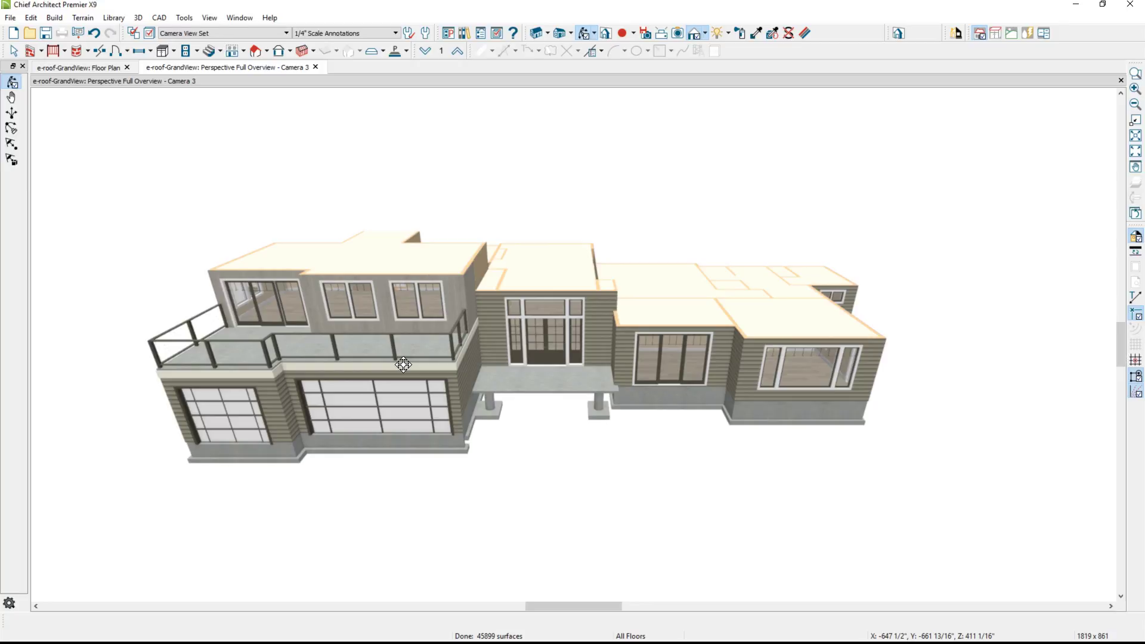
pyautogui.click(55, 18)
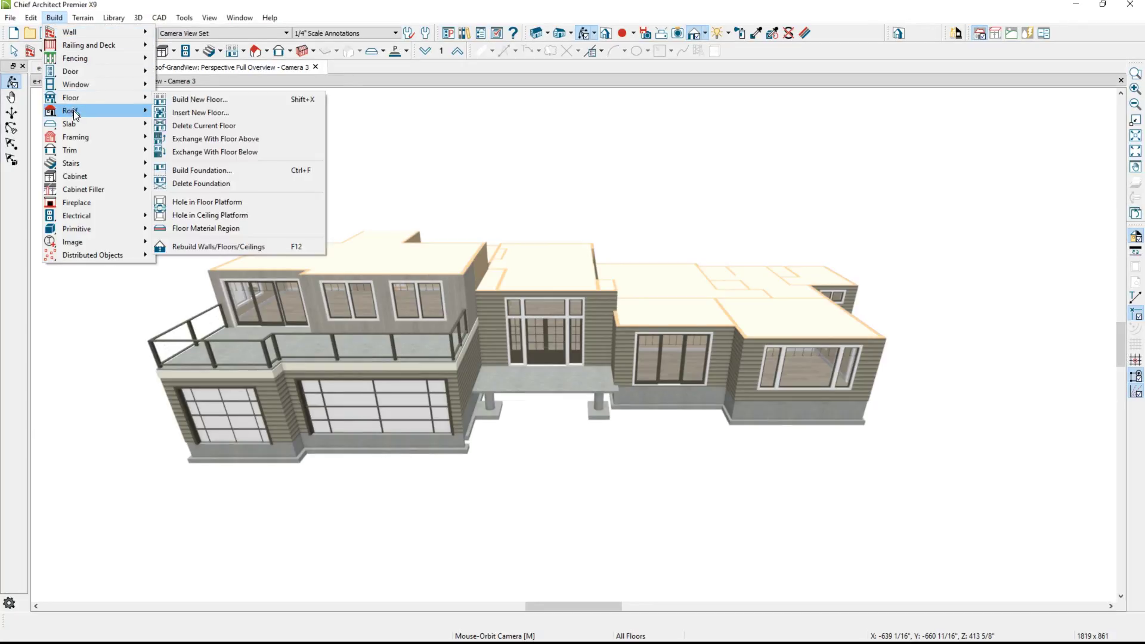
# - Auto-build the house roofs with Auto Rebuild Roofs on and Raise Off Plate set to 12
pyautogui.moveTo(81, 112)
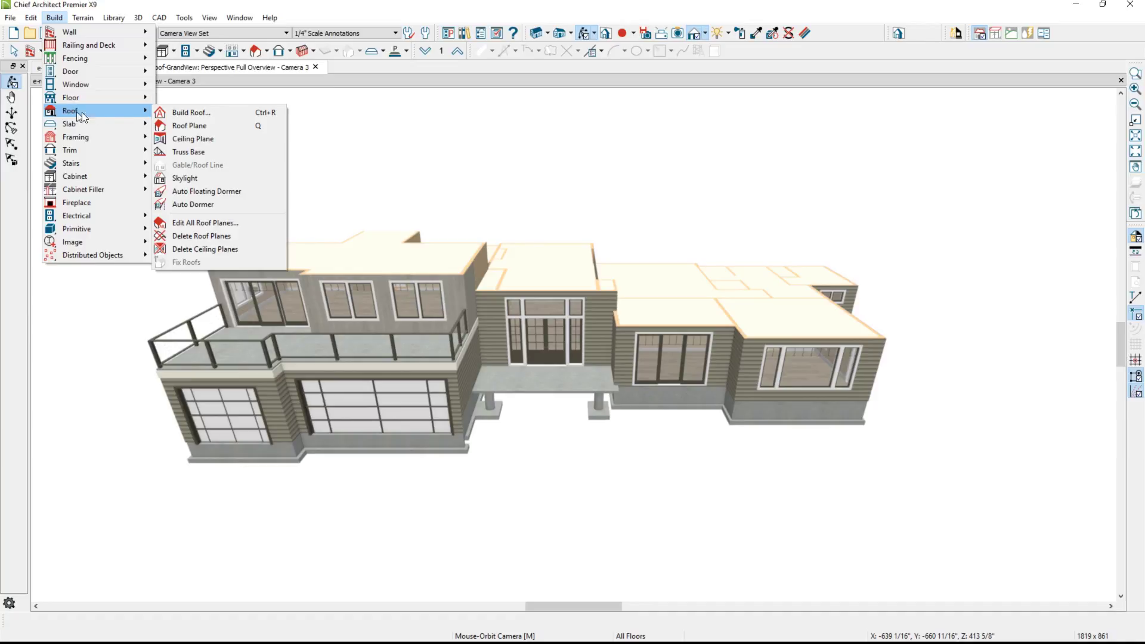
pyautogui.click(194, 112)
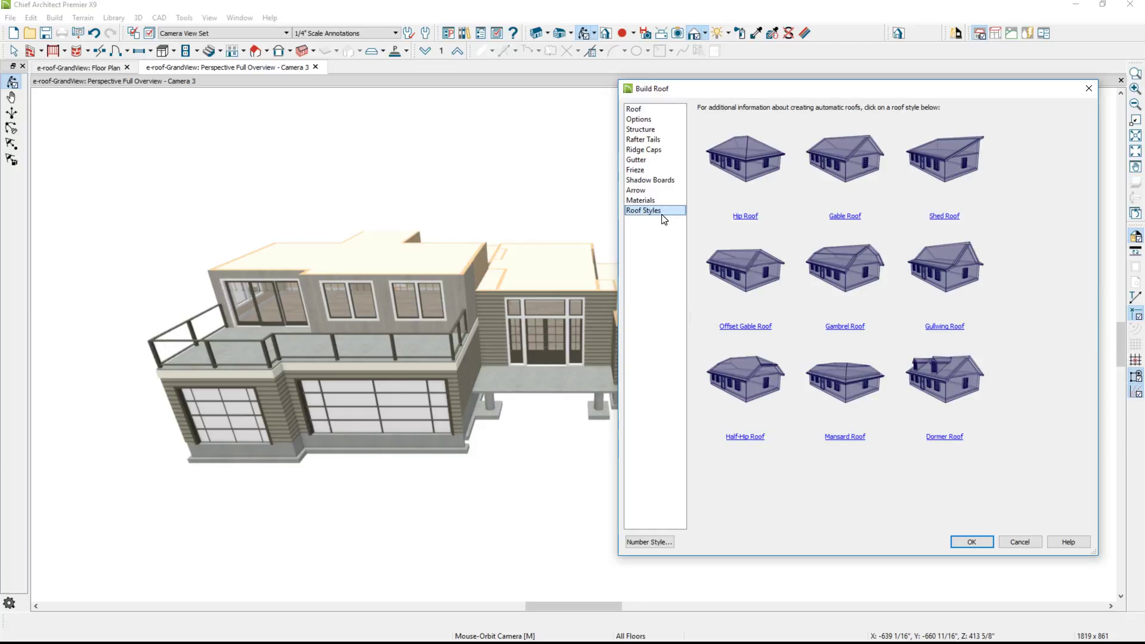
pyautogui.click(651, 110)
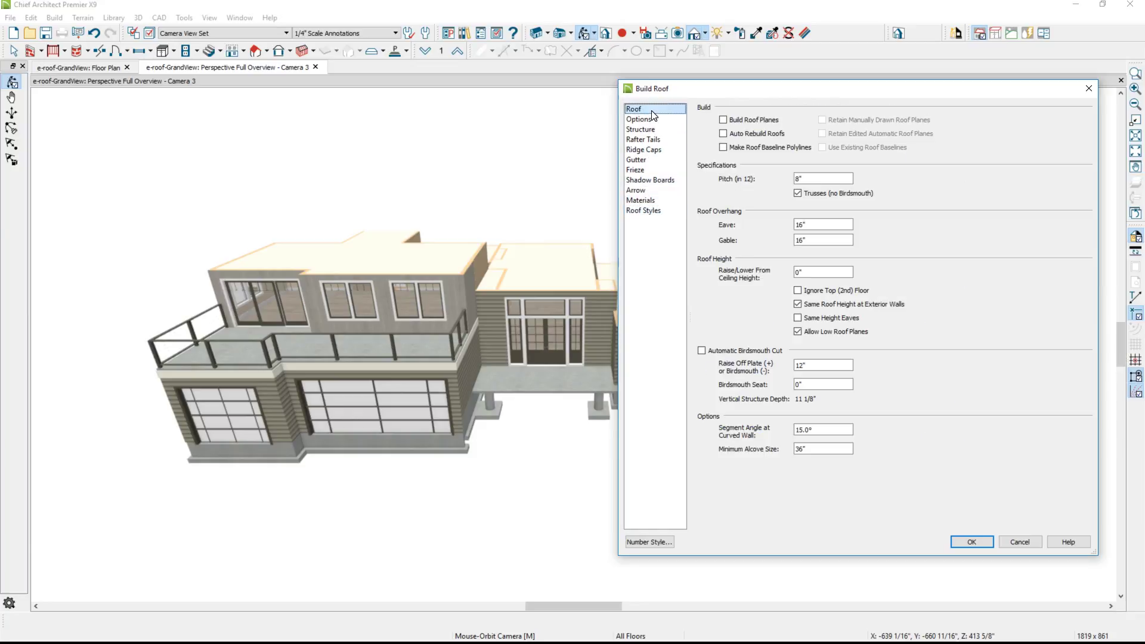
pyautogui.click(724, 134)
pyautogui.click(808, 177)
pyautogui.click(702, 351)
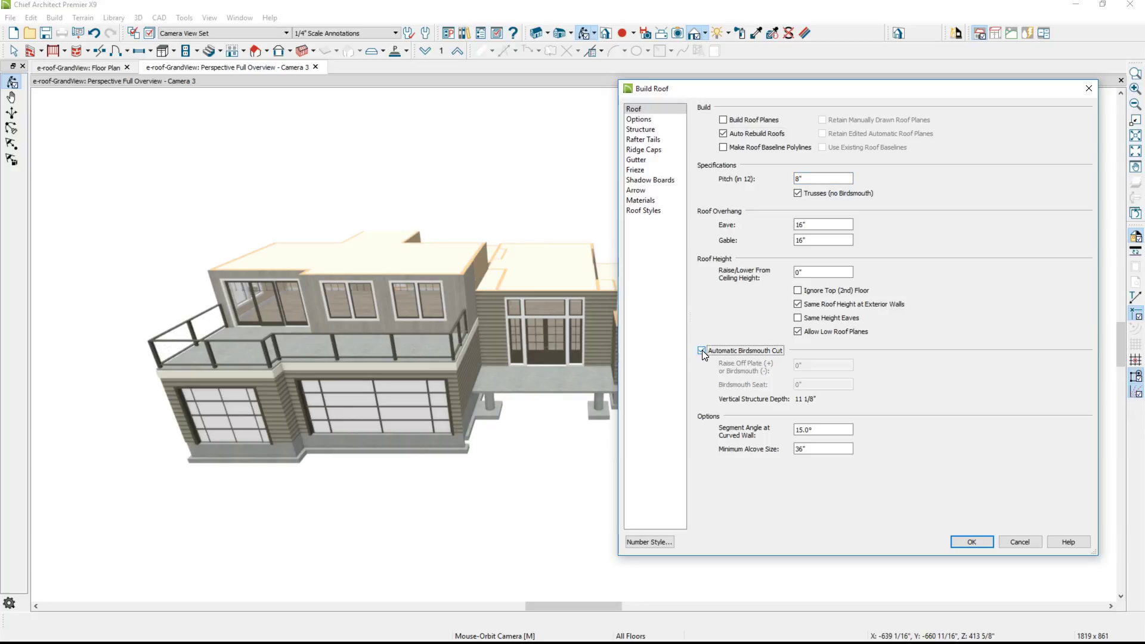
pyautogui.click(702, 351)
pyautogui.doubleClick(817, 368)
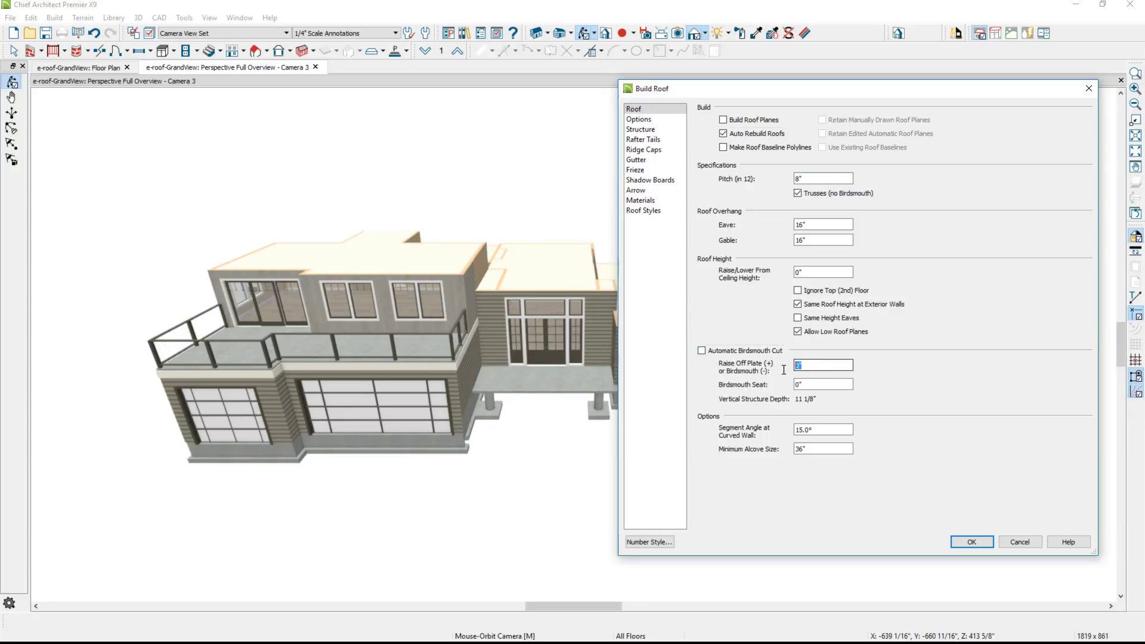
pyautogui.write('12')
pyautogui.click(956, 543)
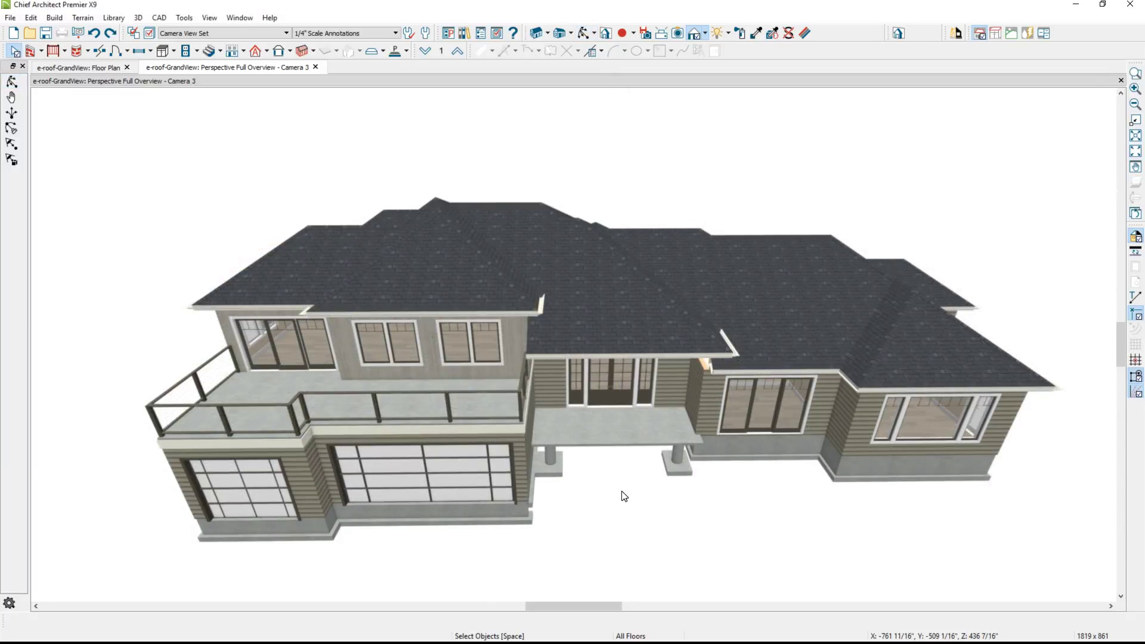
# - Turn on Roof Over This Room for the upper balcony room so the hip roof covers it
pyautogui.moveTo(623, 489); pyautogui.dragTo(602, 468, button='middle')
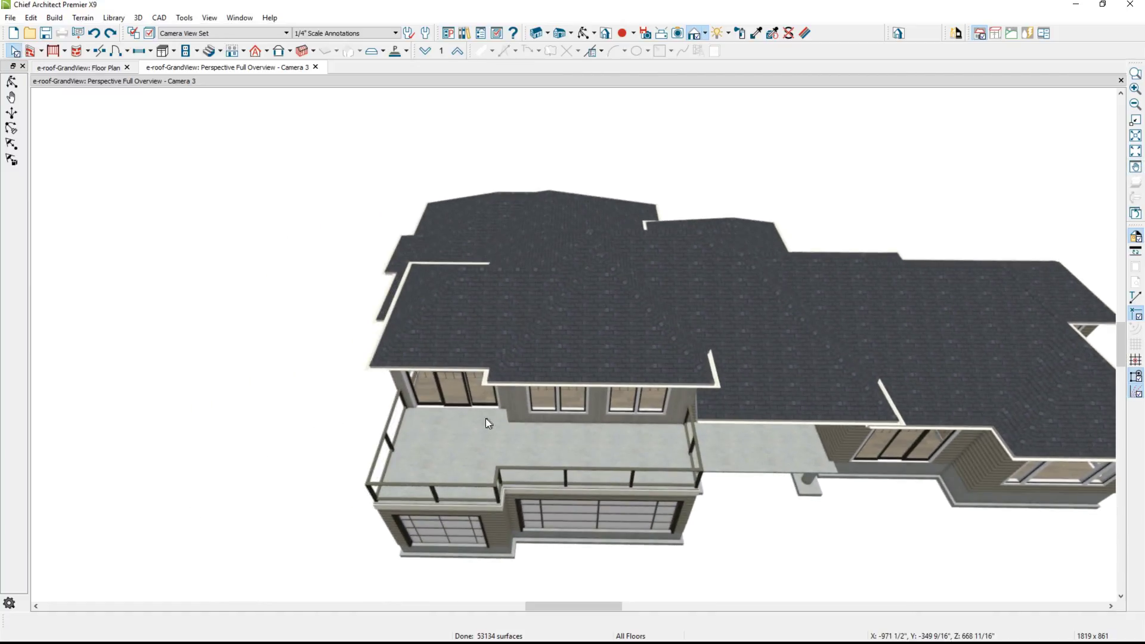
pyautogui.doubleClick(432, 442)
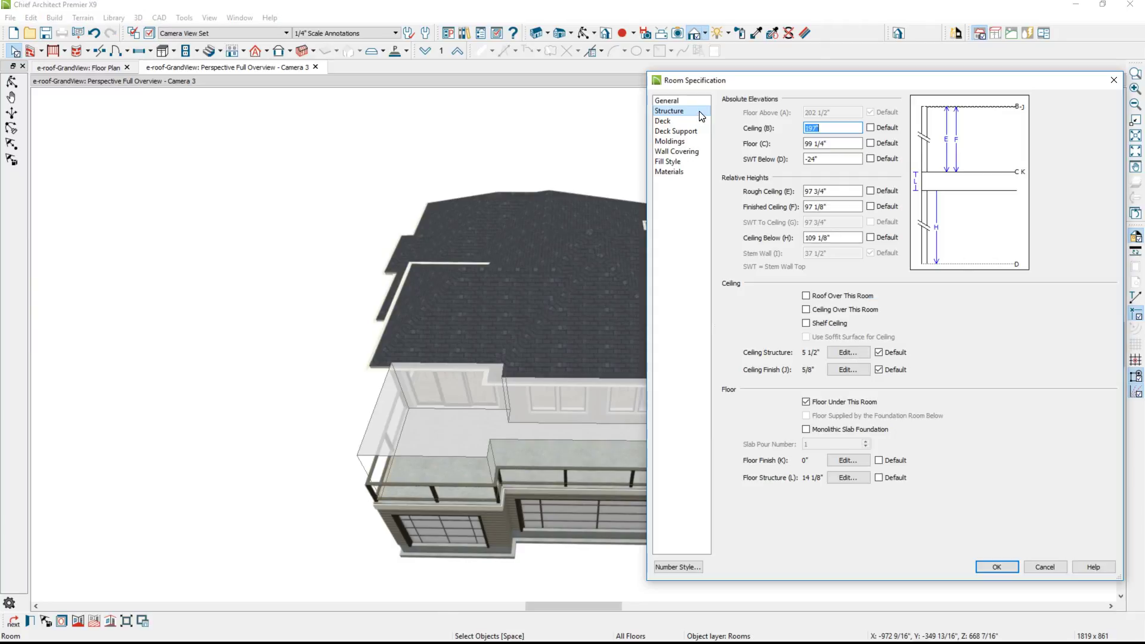
pyautogui.click(806, 296)
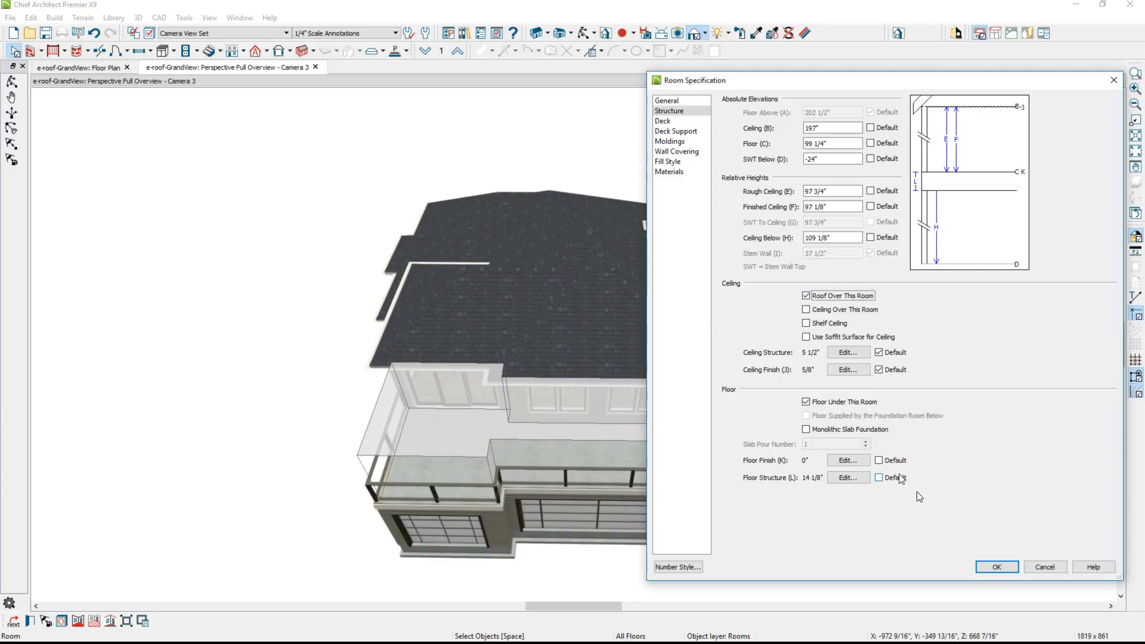
pyautogui.click(995, 567)
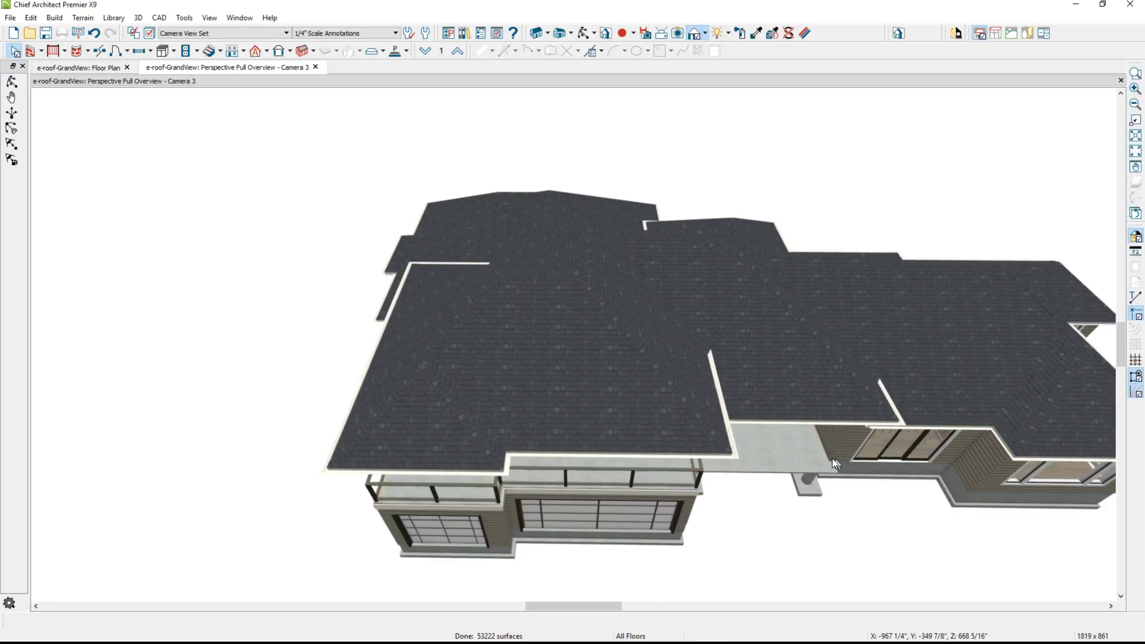
# - Change the hipped roof end over the left balcony wall into a gable, then return to the floor plan
pyautogui.moveTo(768, 512); pyautogui.dragTo(761, 455)
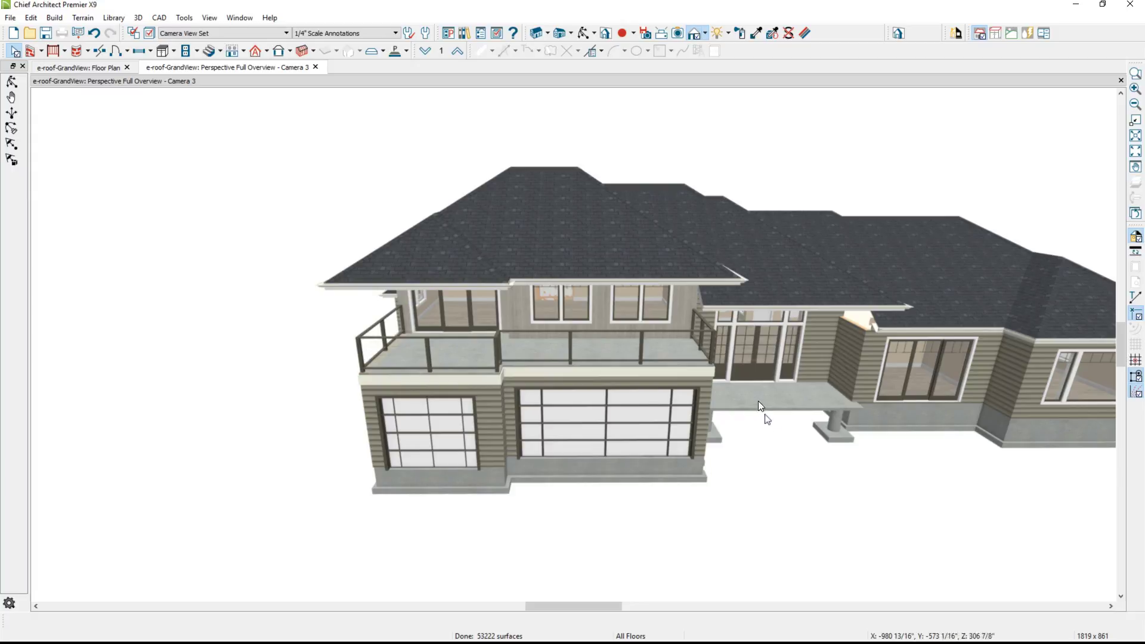
pyautogui.click(469, 338)
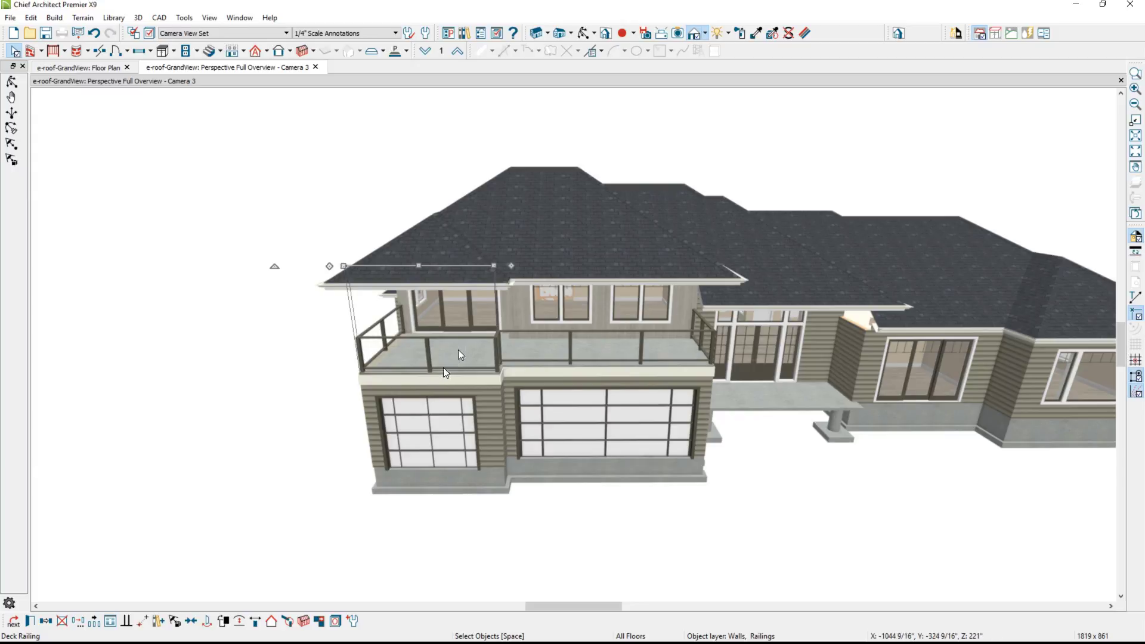
pyautogui.click(272, 621)
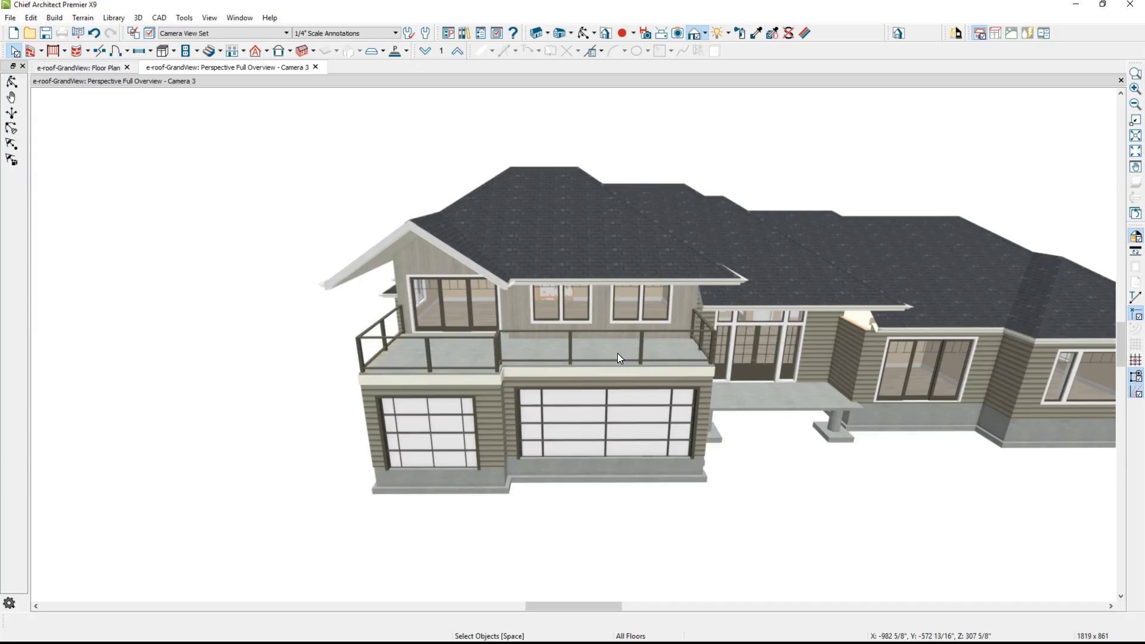
pyautogui.click(131, 69)
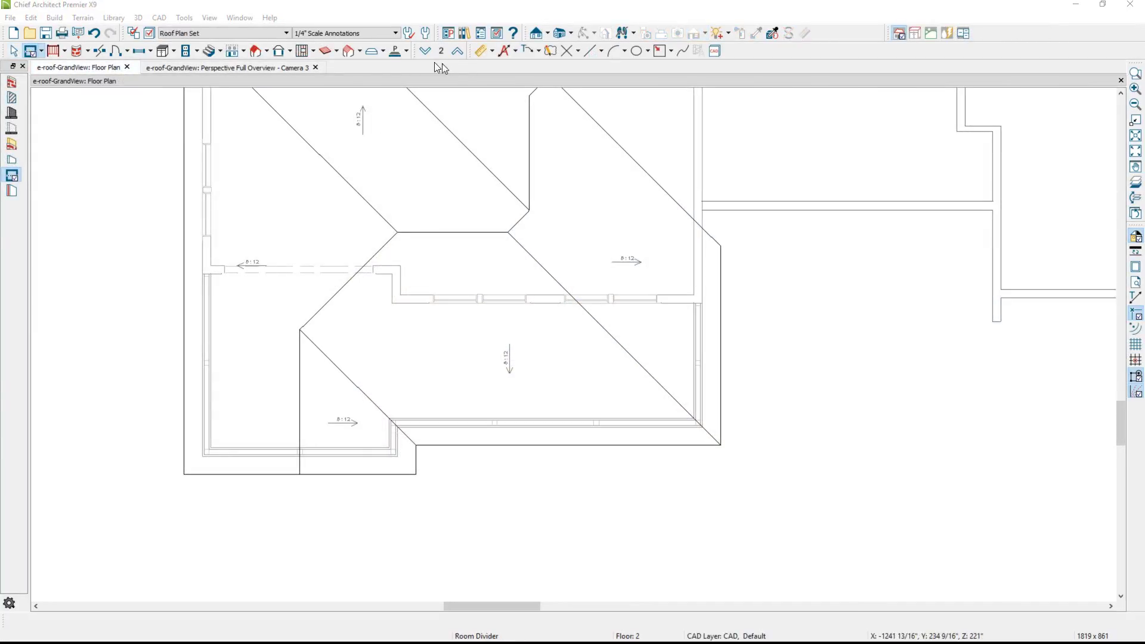
# - Draw a room divider splitting the balcony room in two
pyautogui.click(41, 56)
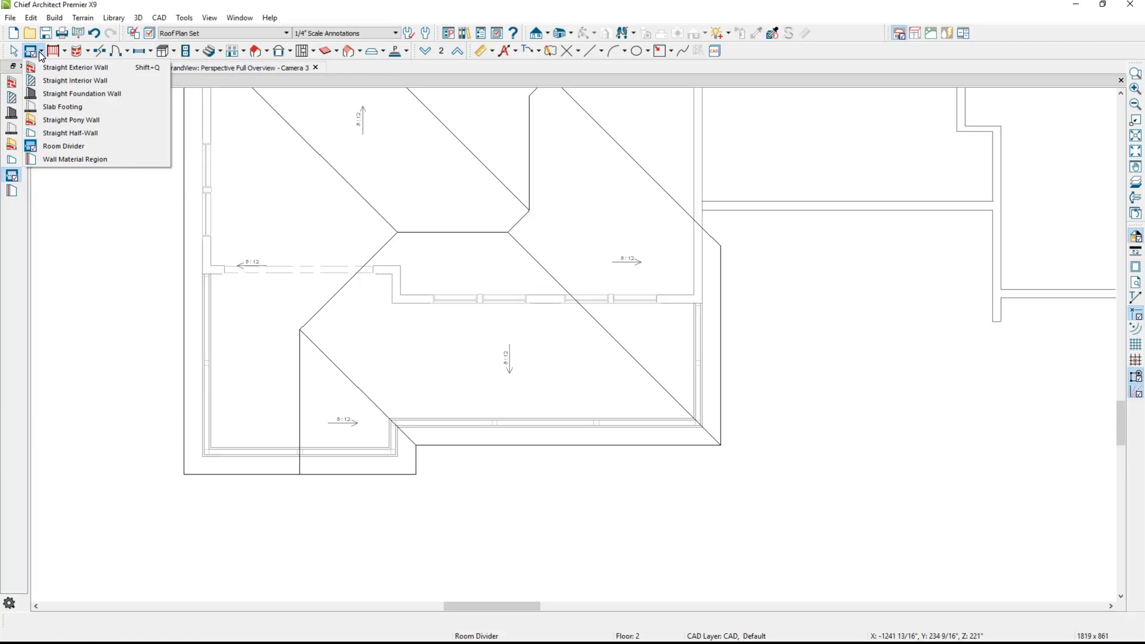
pyautogui.click(60, 145)
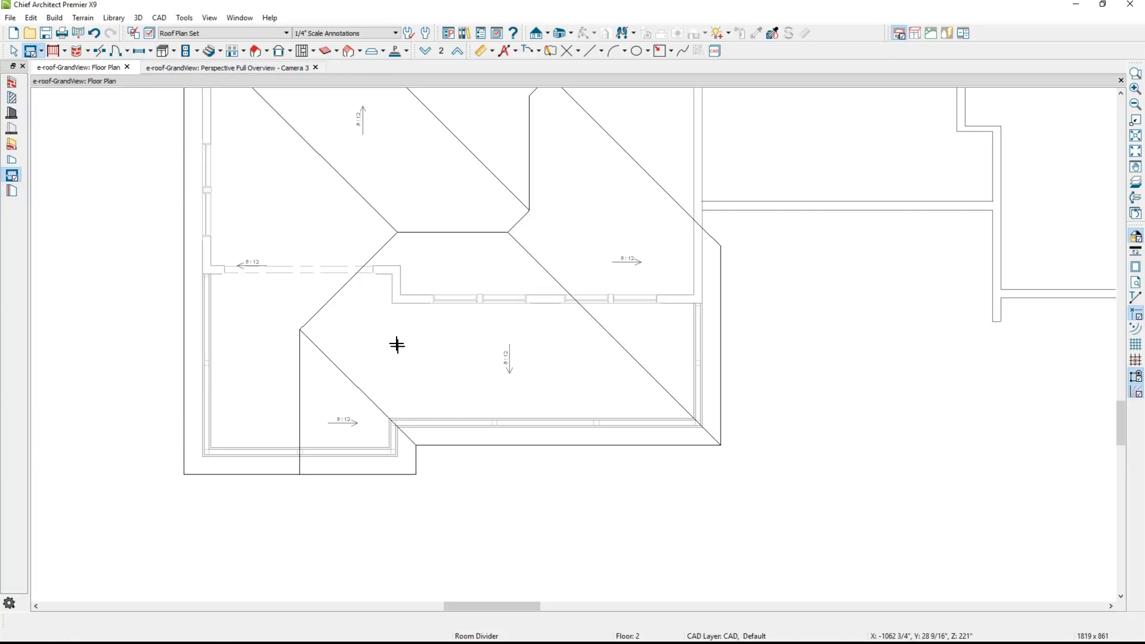
pyautogui.moveTo(392, 303); pyautogui.dragTo(395, 413)
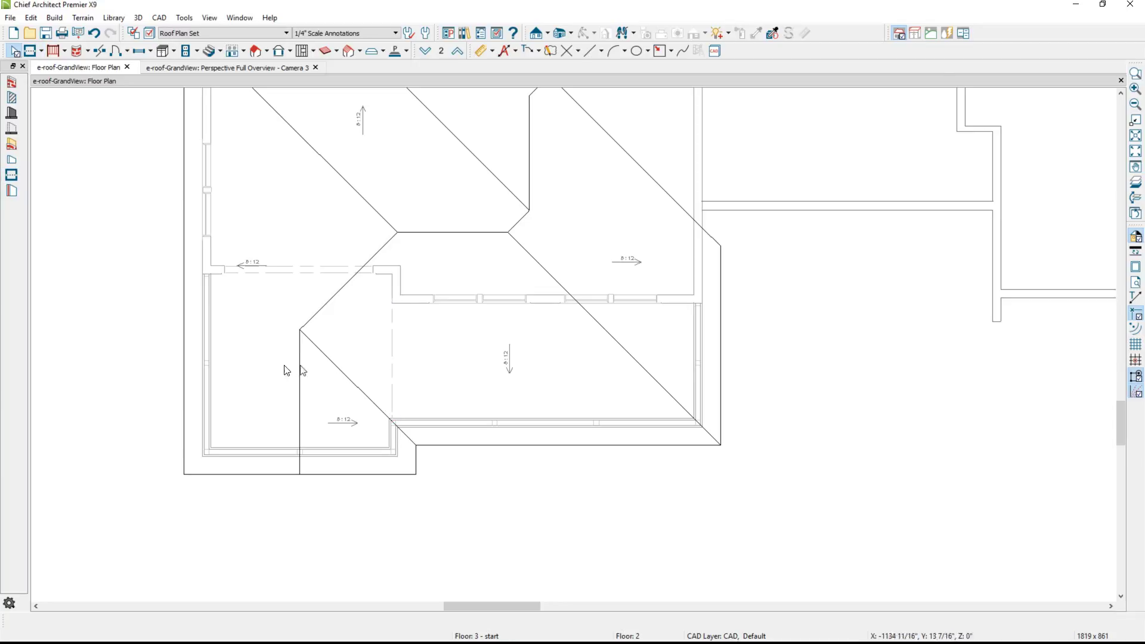
# - Turn off Roof Over This Room for the right part of the balcony, then show the 3D overview
pyautogui.click(267, 378)
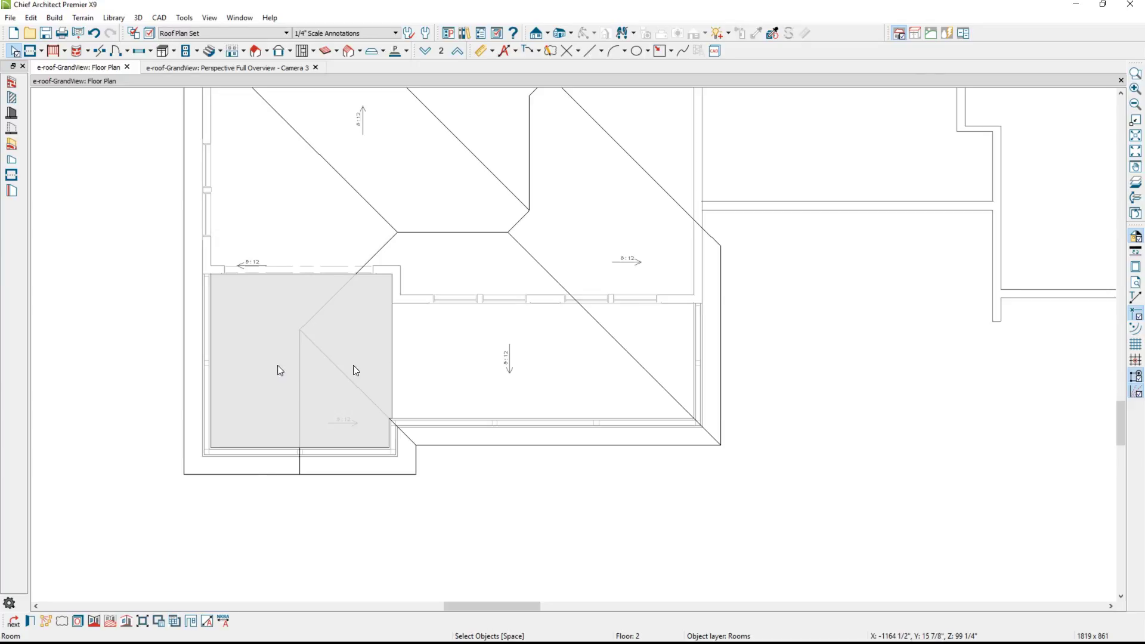
pyautogui.click(435, 359)
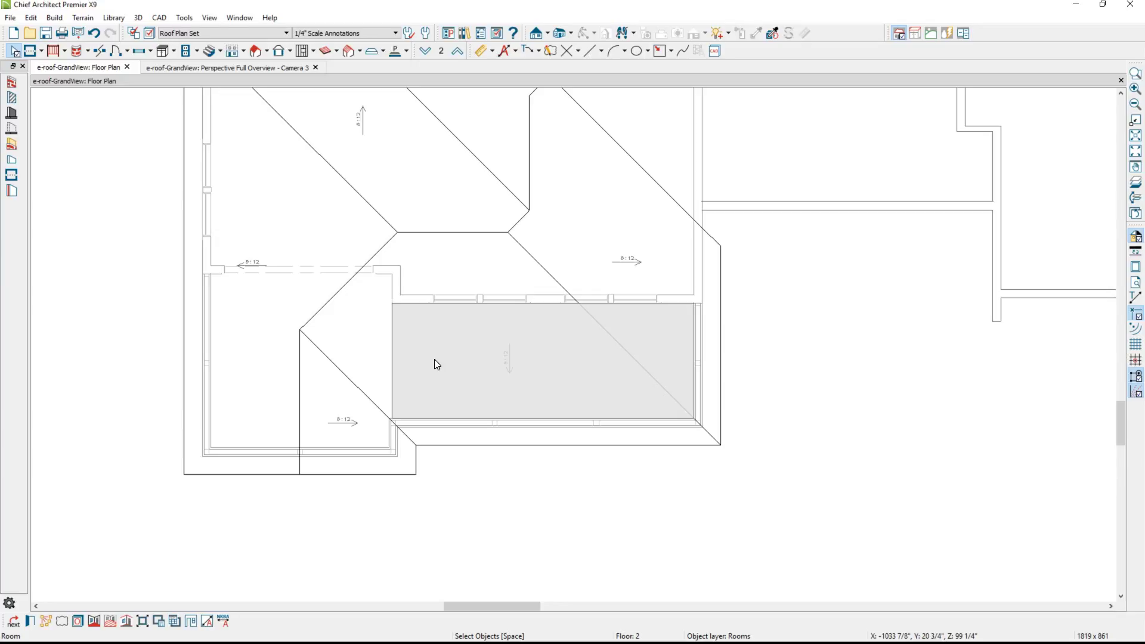
pyautogui.doubleClick(434, 359)
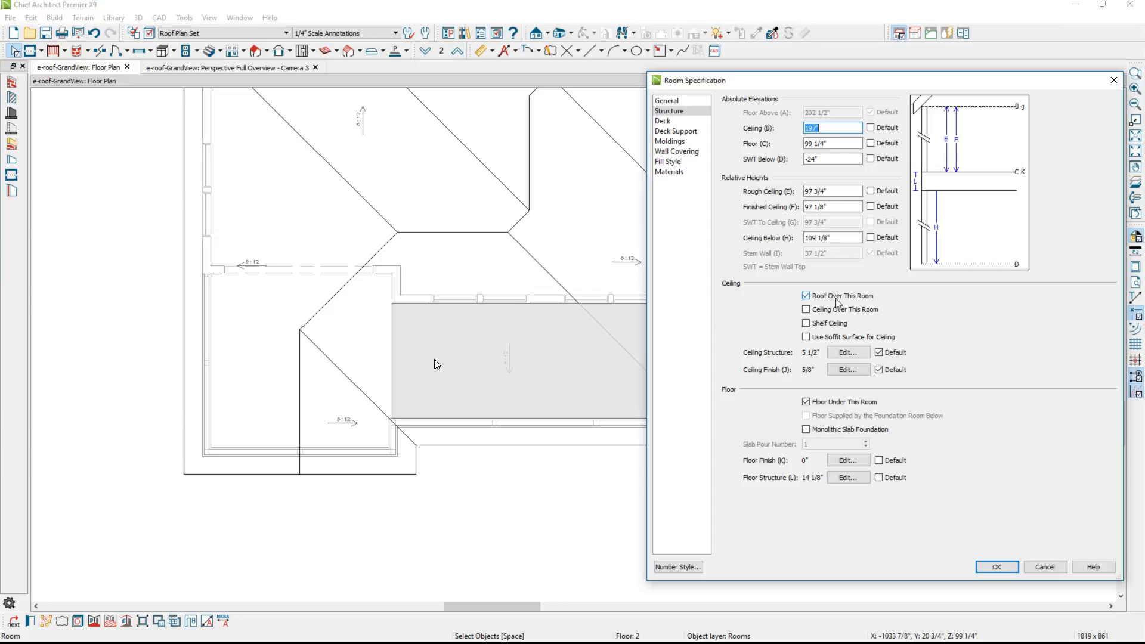
pyautogui.click(806, 296)
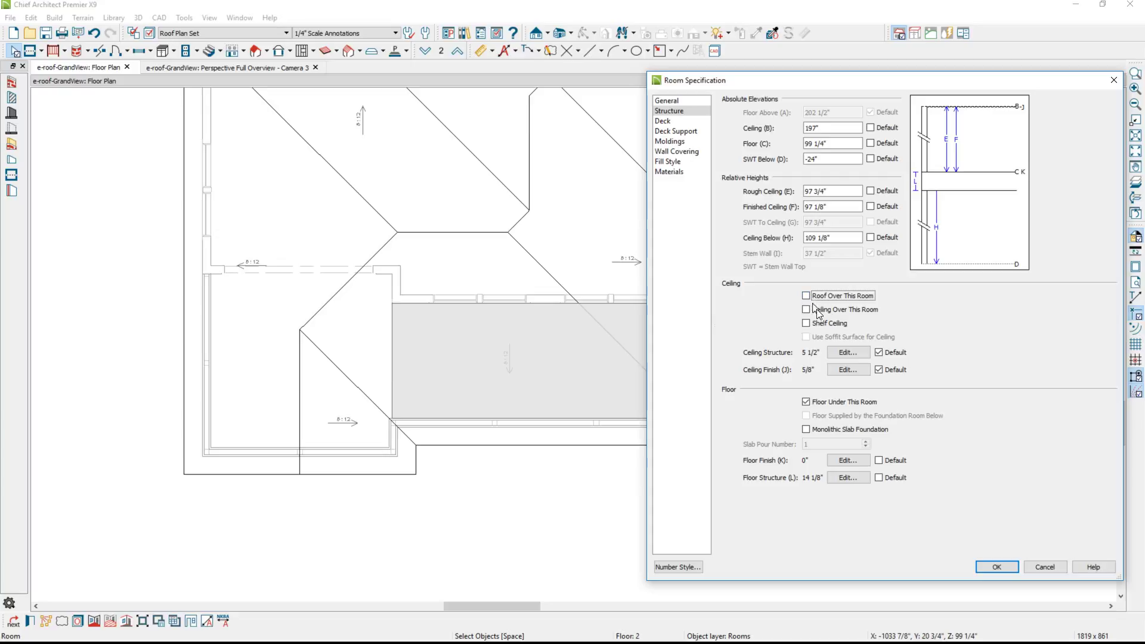
pyautogui.click(995, 567)
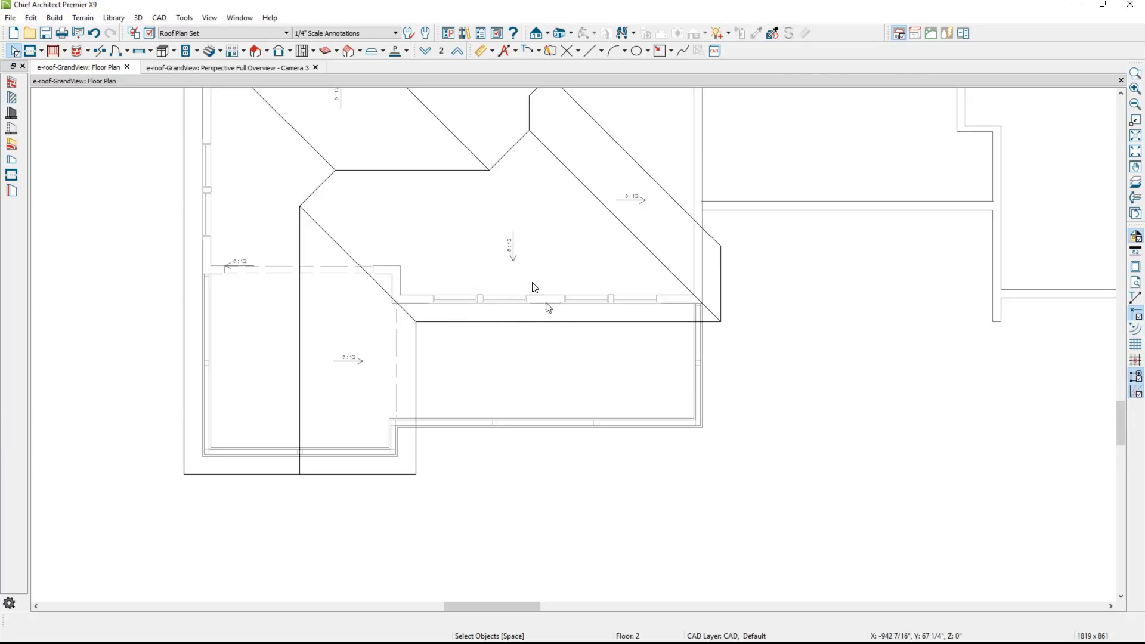
pyautogui.click(292, 74)
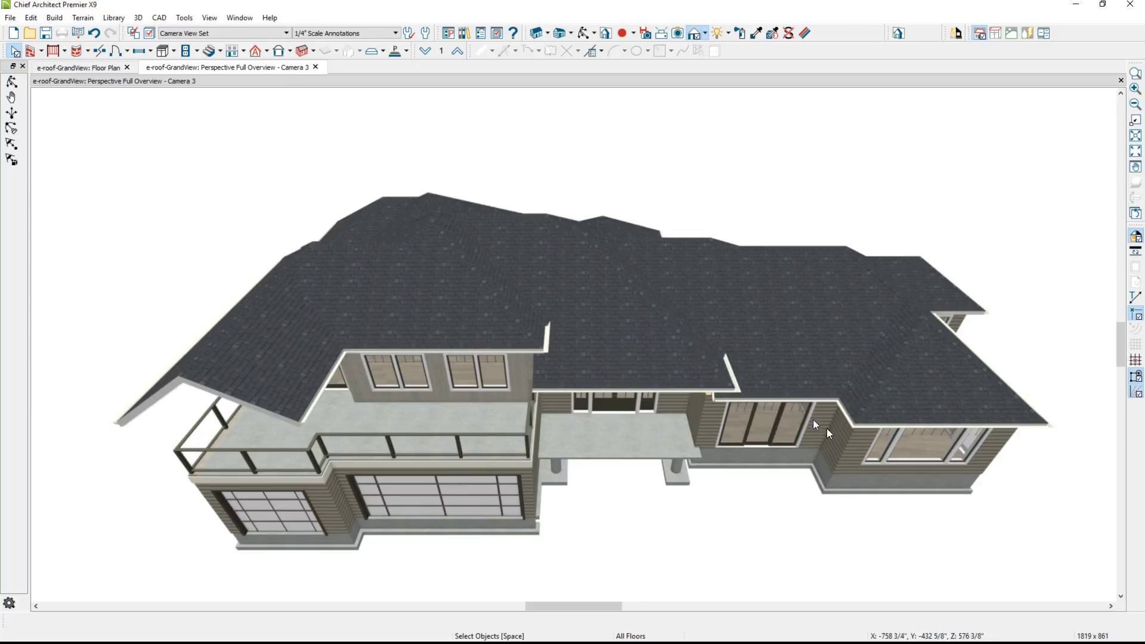
# - Change the right wing's end wall into a gable wall
pyautogui.click(855, 435)
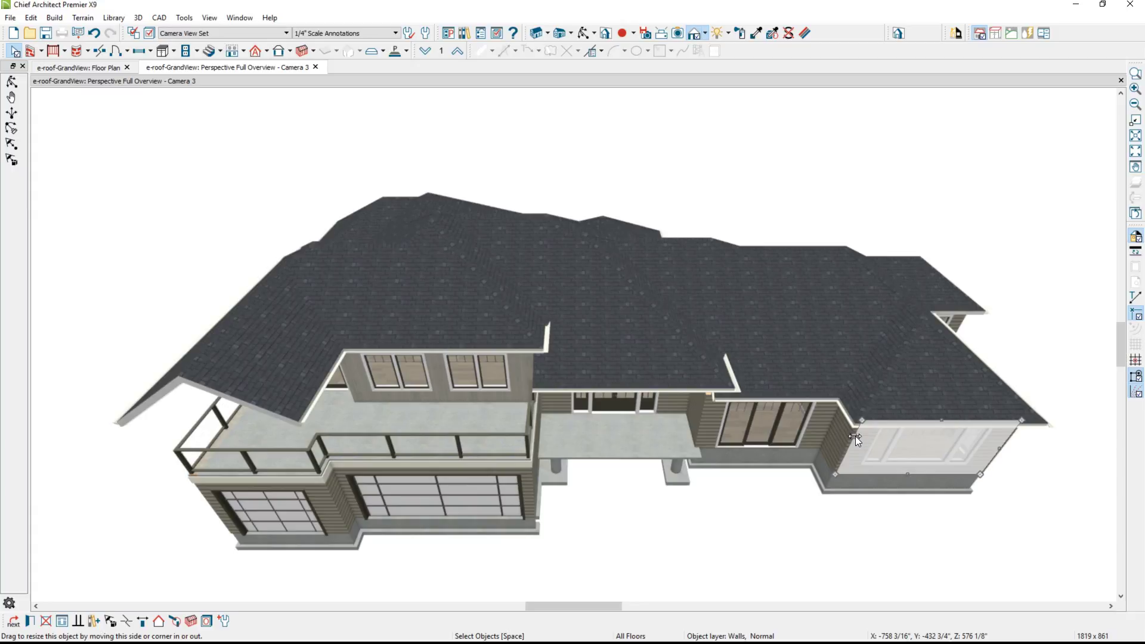
pyautogui.click(159, 621)
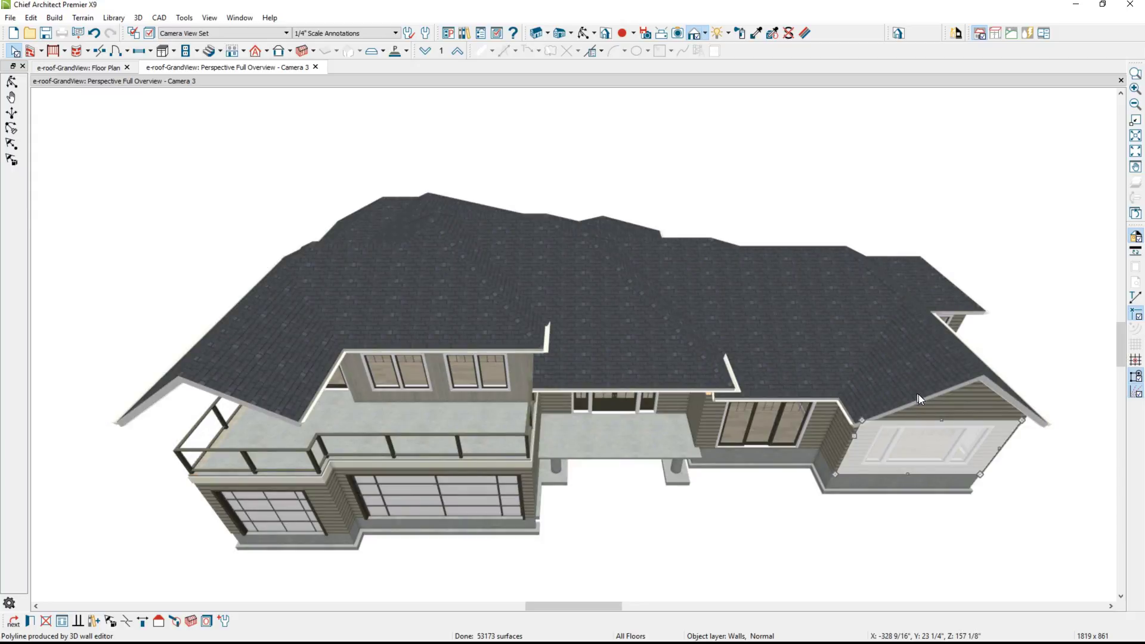
pyautogui.scroll(2, 930, 395)
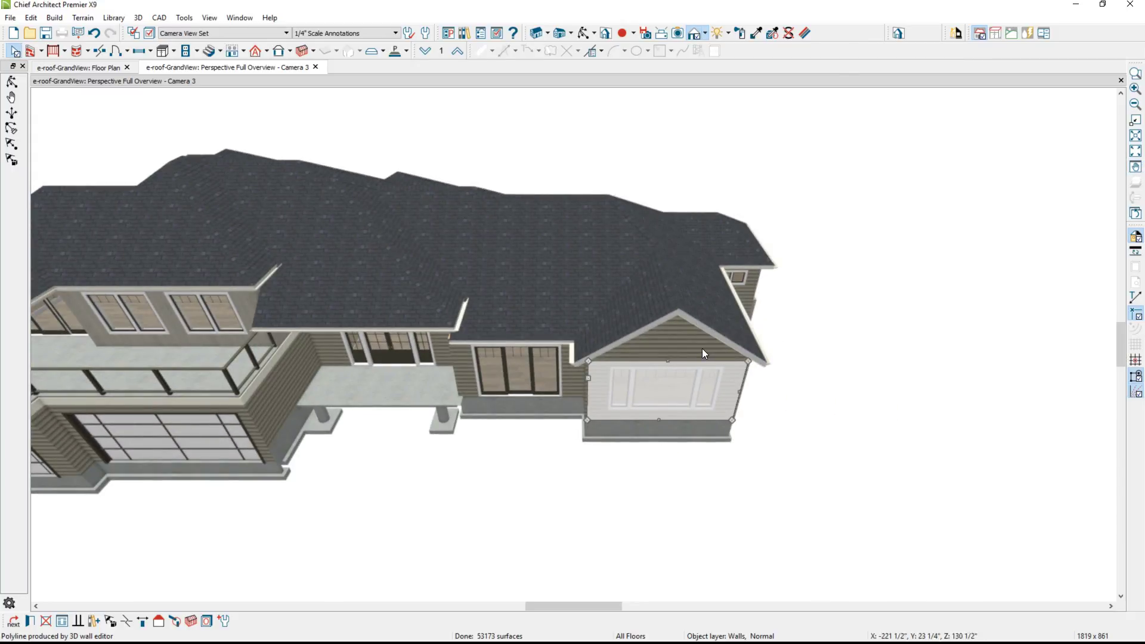
pyautogui.scroll(2, 700, 345)
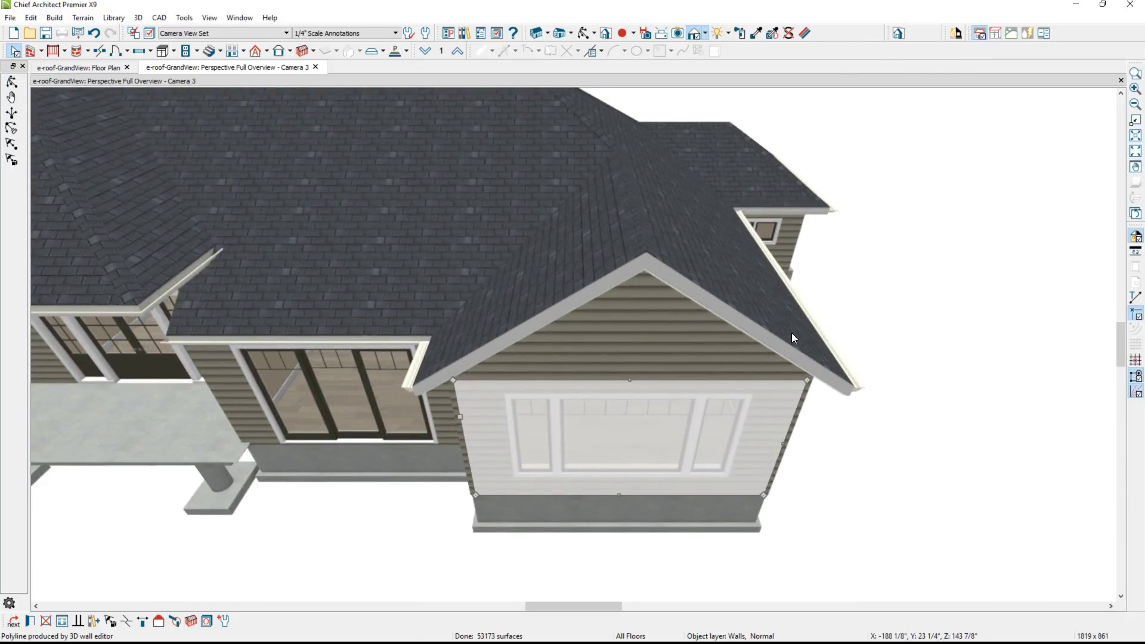
pyautogui.scroll(-3, 792, 338)
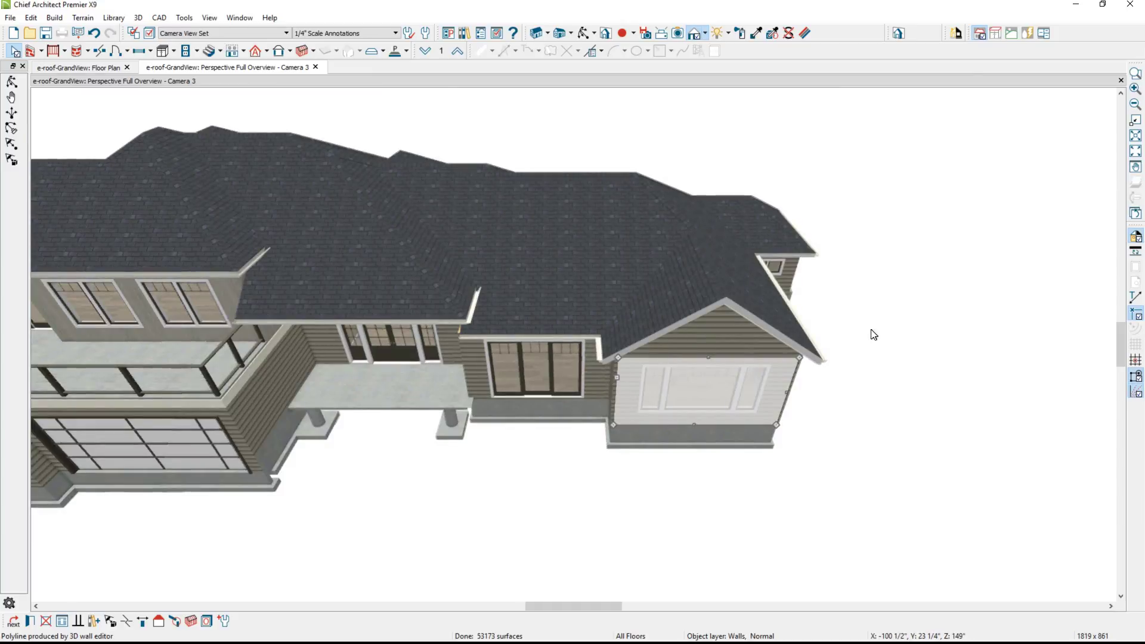
# - Make the small bump-out's front wall a gable wall, then select the large-window bay wall
pyautogui.moveTo(869, 333); pyautogui.dragTo(637, 327, button='middle')
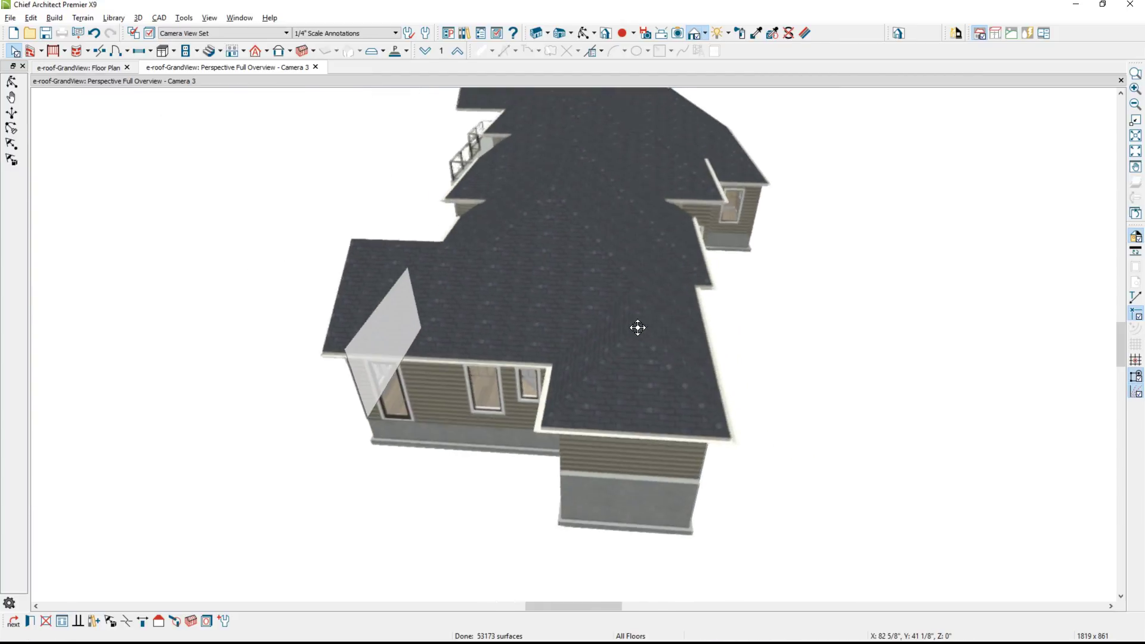
pyautogui.click(630, 449)
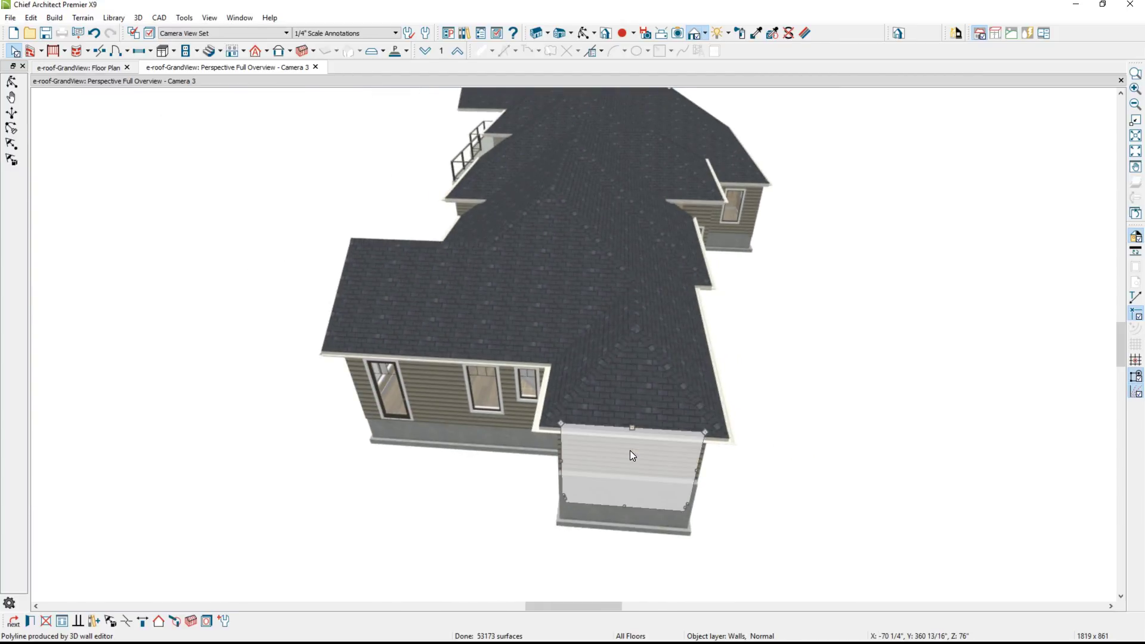
pyautogui.click(158, 620)
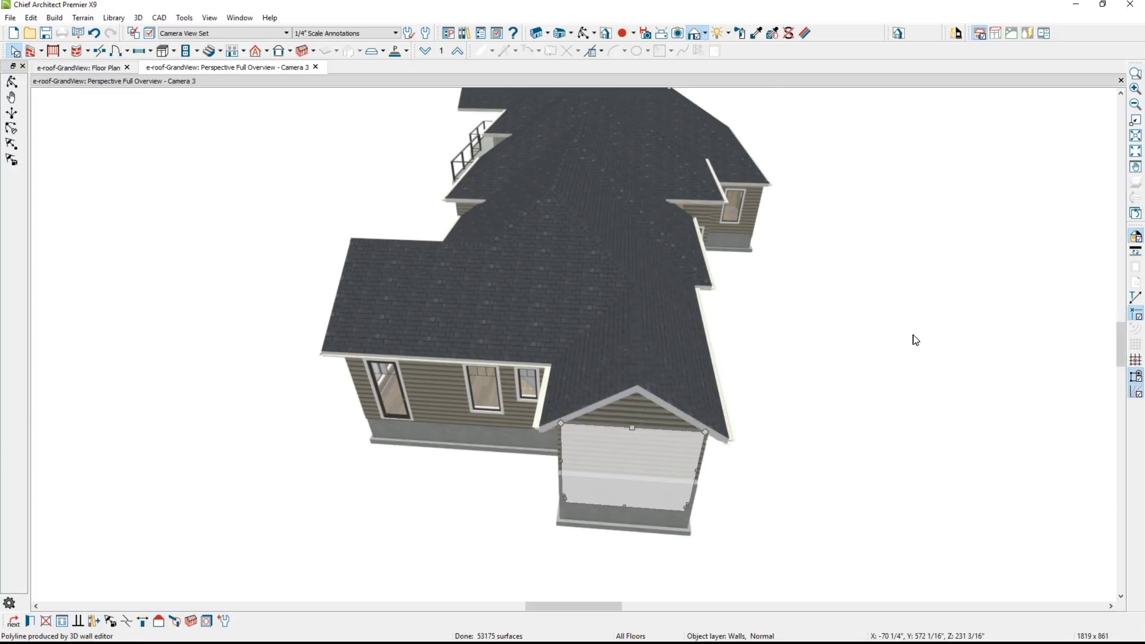
pyautogui.moveTo(912, 337); pyautogui.dragTo(692, 310, button='middle')
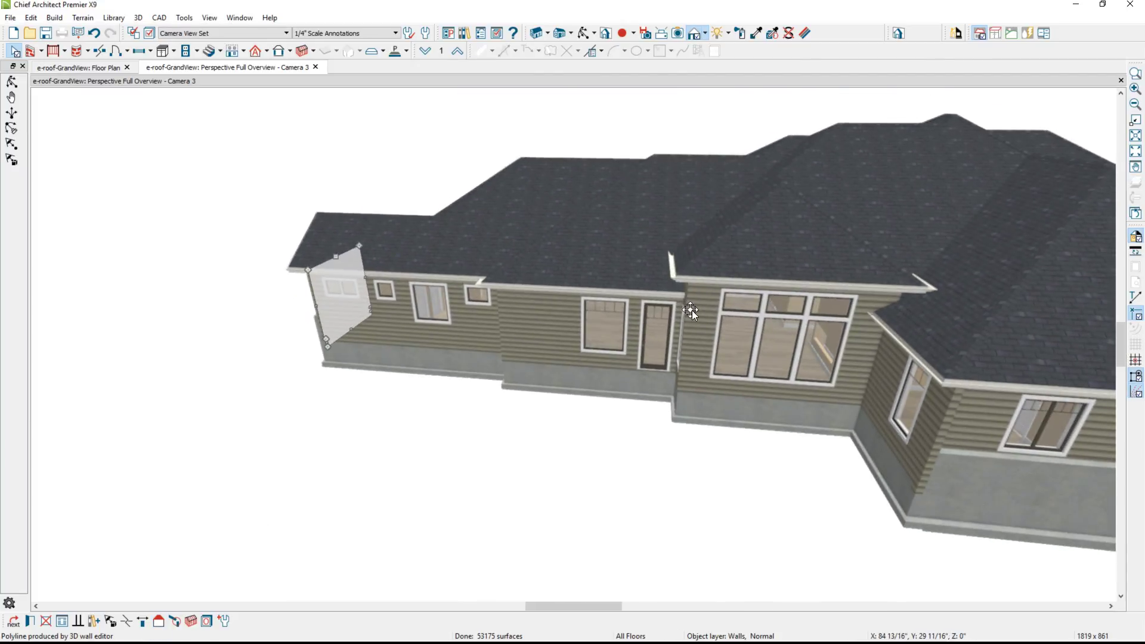
pyautogui.click(695, 309)
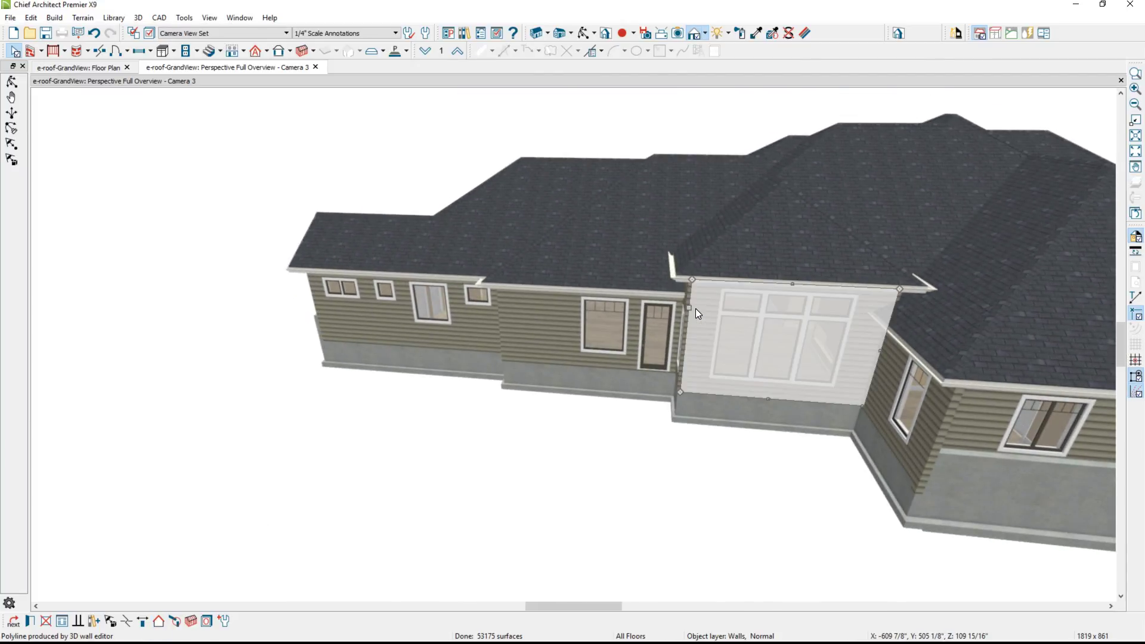
# - Set the large-window bay wall to Full Gable Wall in its roof options
pyautogui.doubleClick(696, 309)
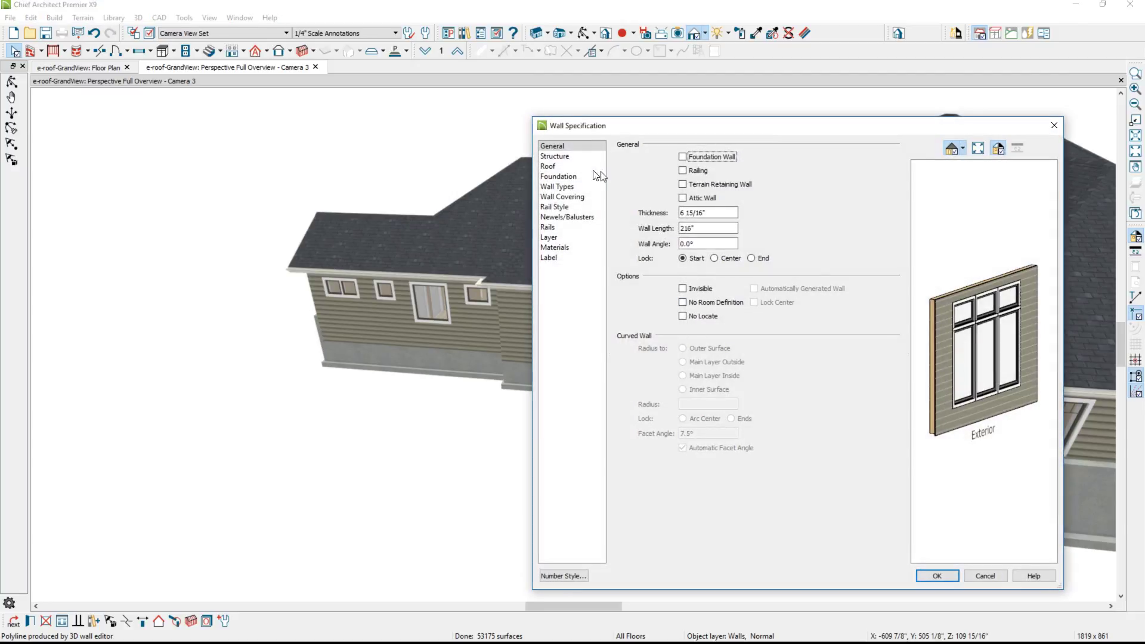
pyautogui.click(575, 167)
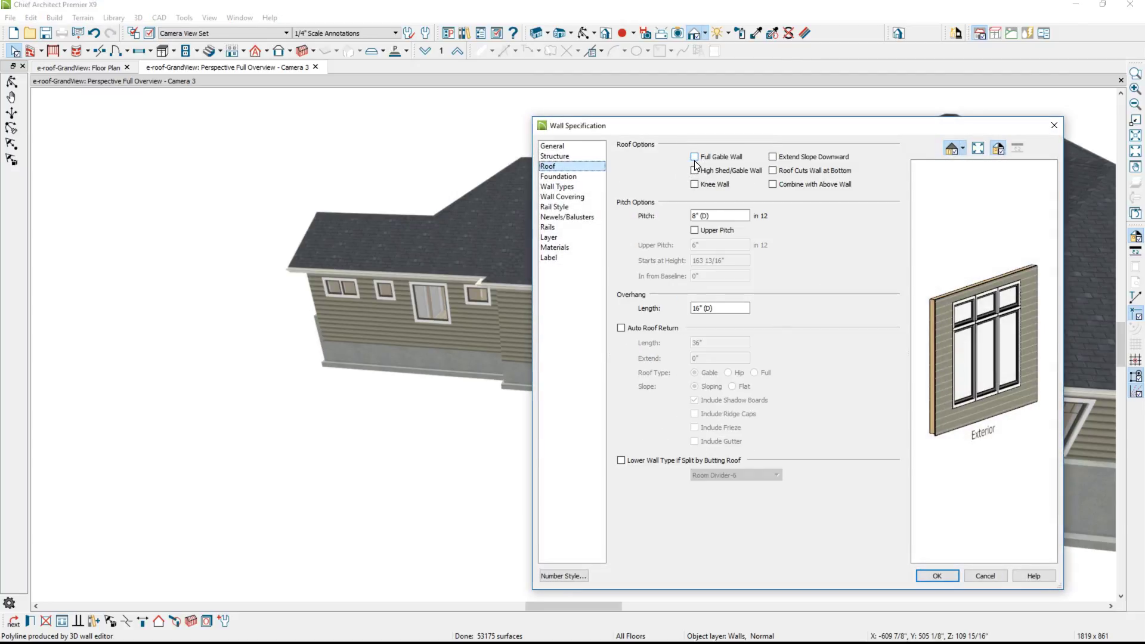
pyautogui.click(694, 157)
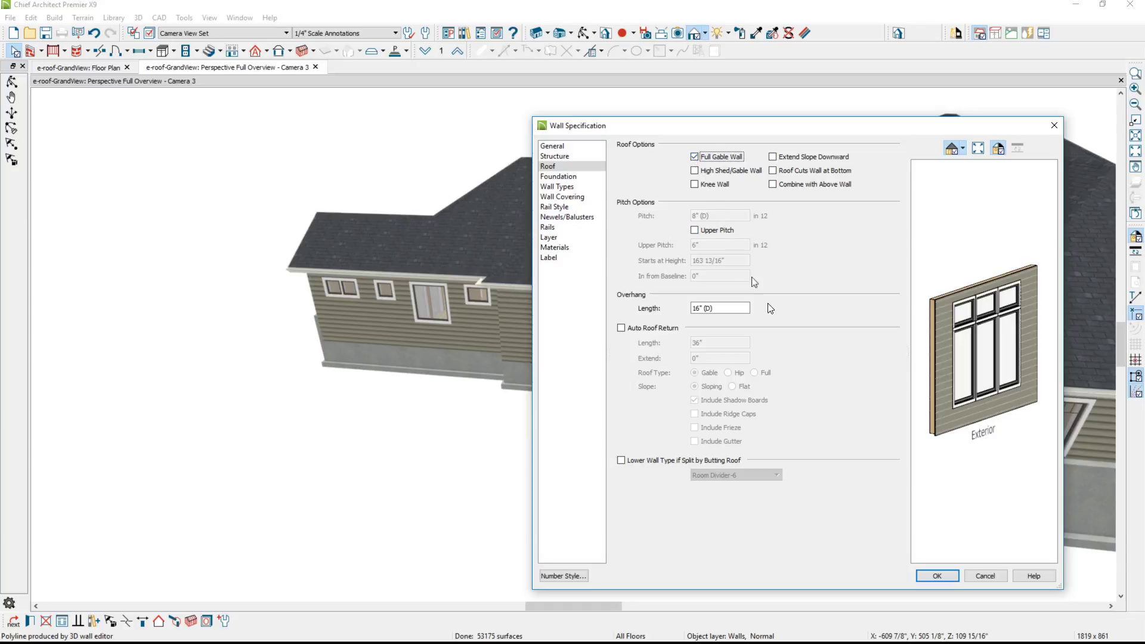
pyautogui.click(937, 576)
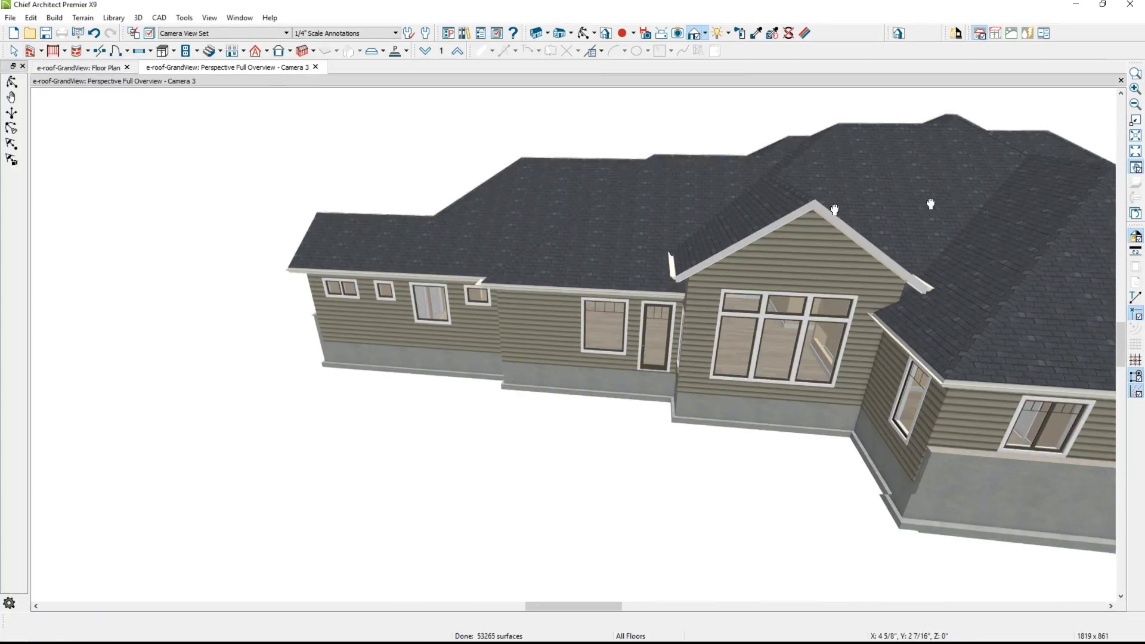
# - Change the side wall section by the upper deck into a gable wall
pyautogui.moveTo(575, 217); pyautogui.dragTo(919, 197, button='middle')
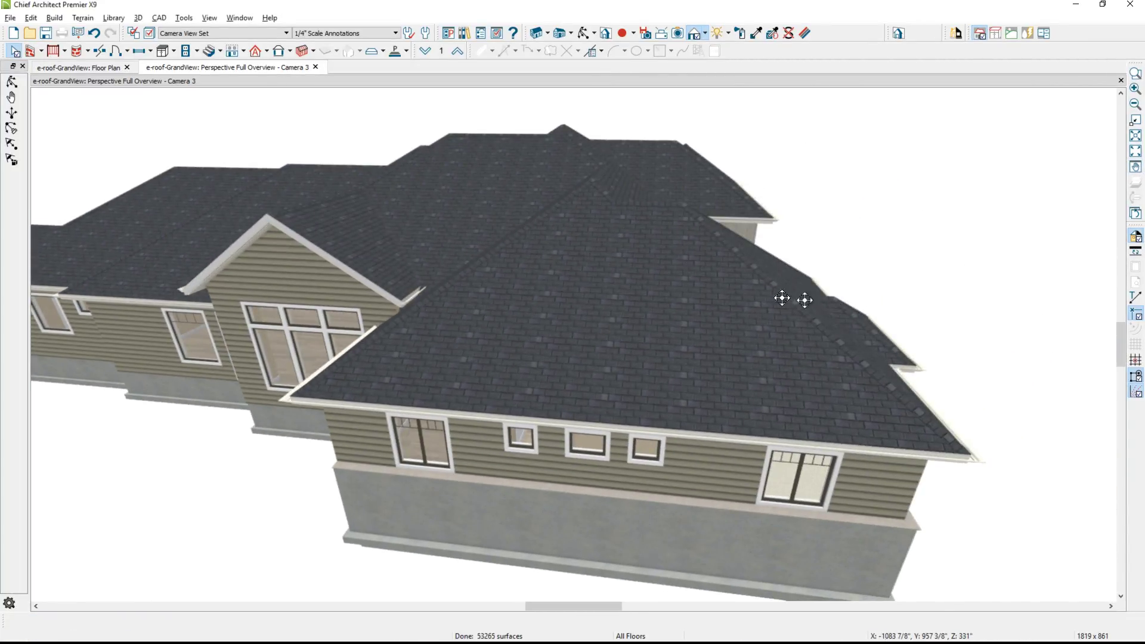
pyautogui.moveTo(792, 299); pyautogui.dragTo(687, 288, button='middle')
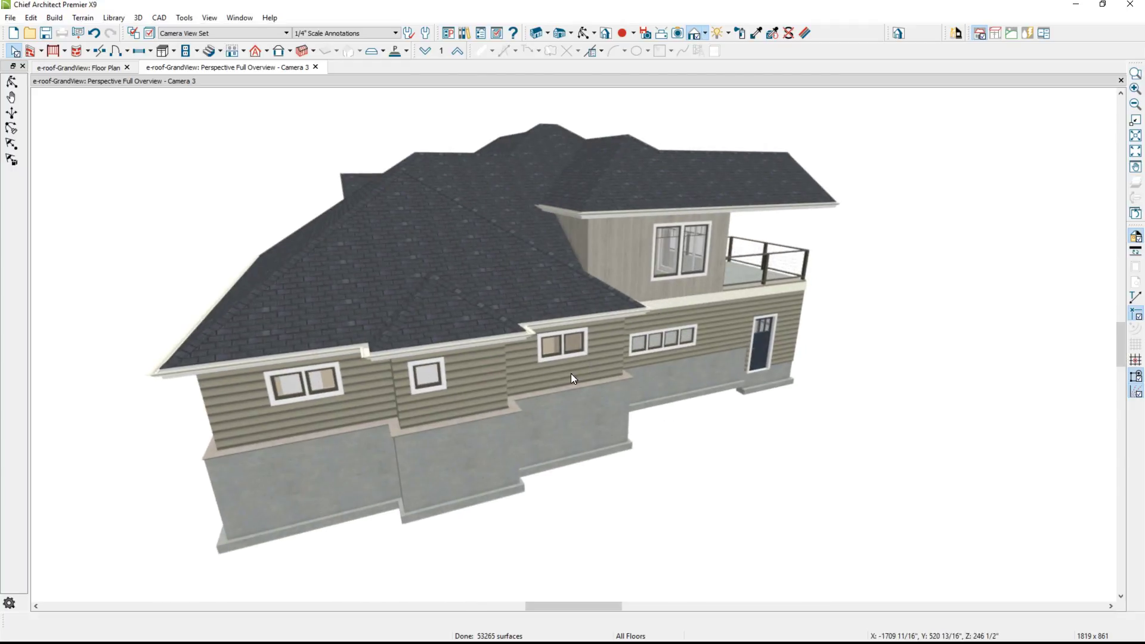
pyautogui.click(501, 388)
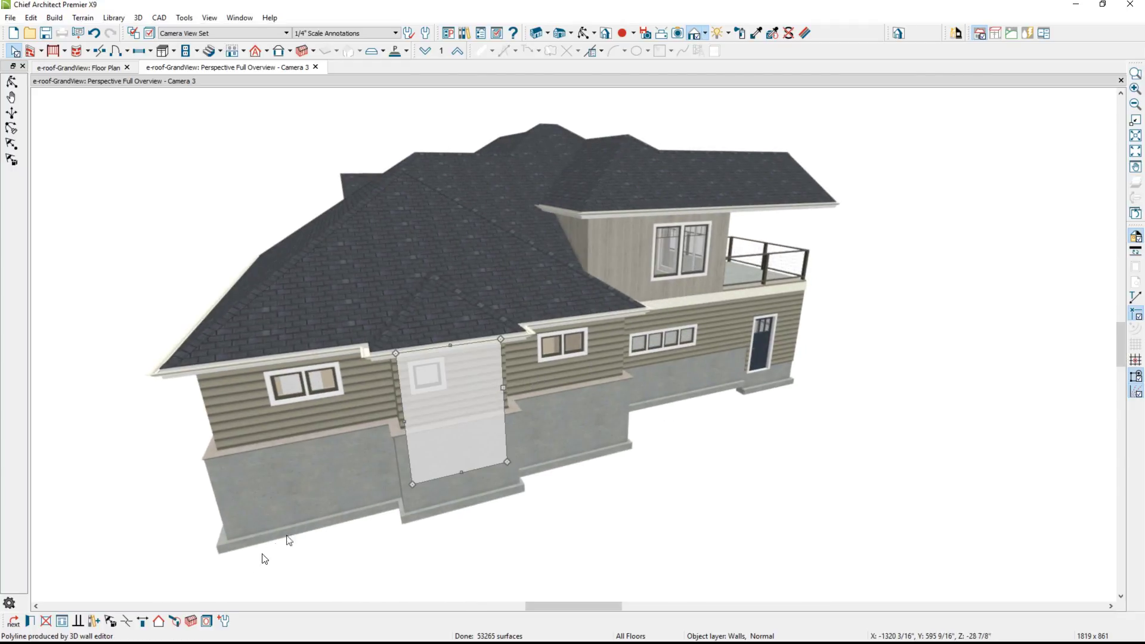
pyautogui.click(161, 624)
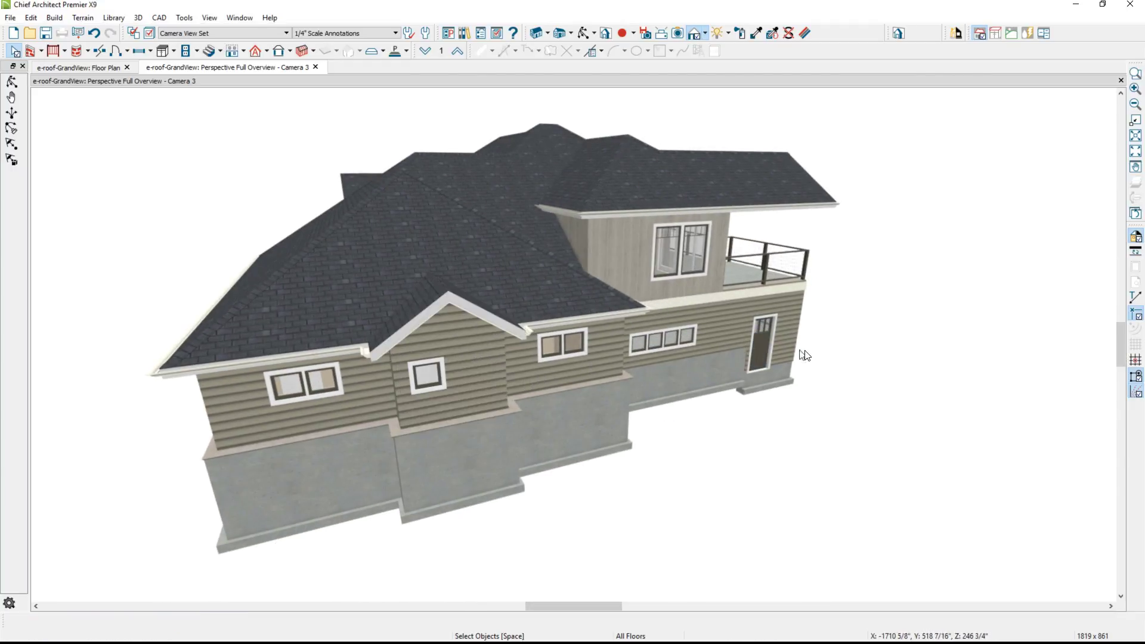
pyautogui.moveTo(735, 403); pyautogui.dragTo(583, 435, button='middle')
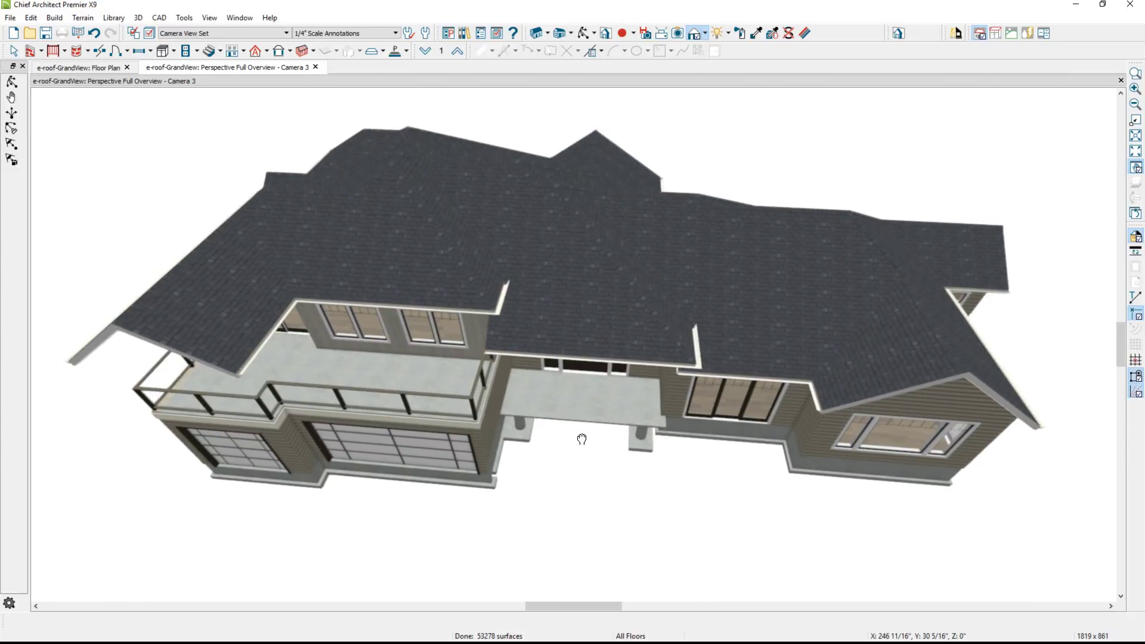
# - Make the entry porch wall a gable wall on the floor plan, then return to Camera 3
pyautogui.press('space')
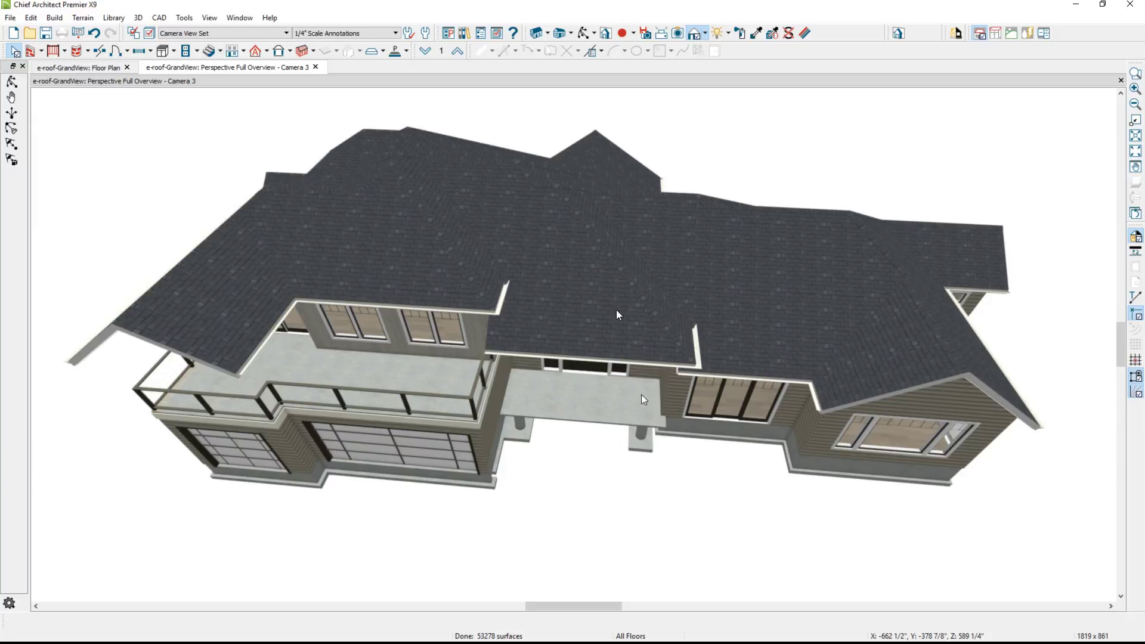
pyautogui.click(98, 69)
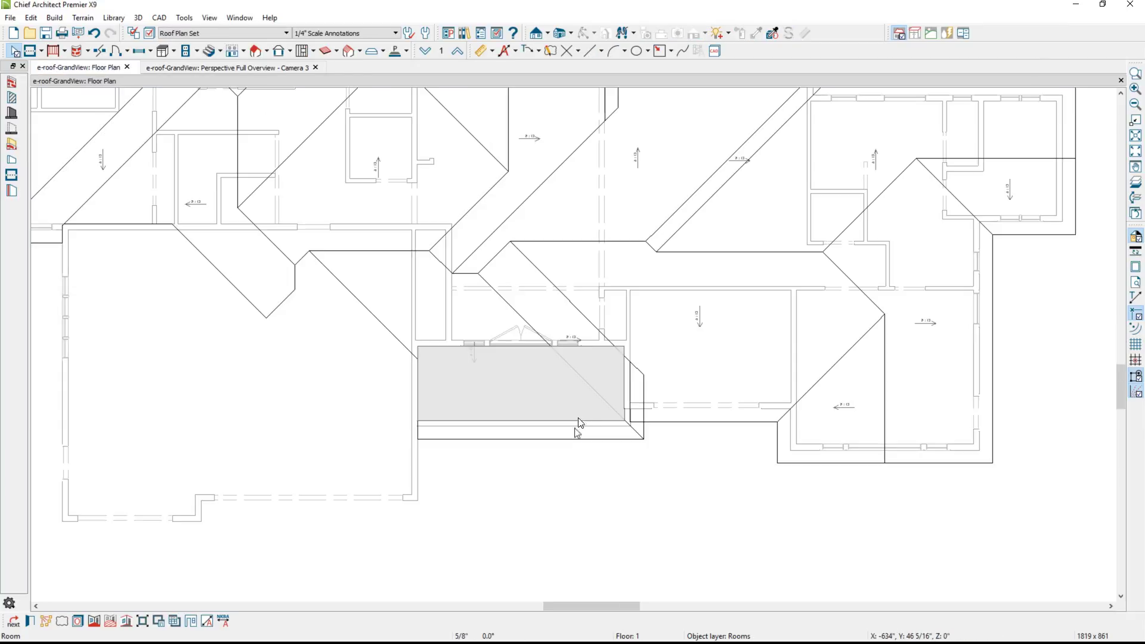
pyautogui.click(548, 424)
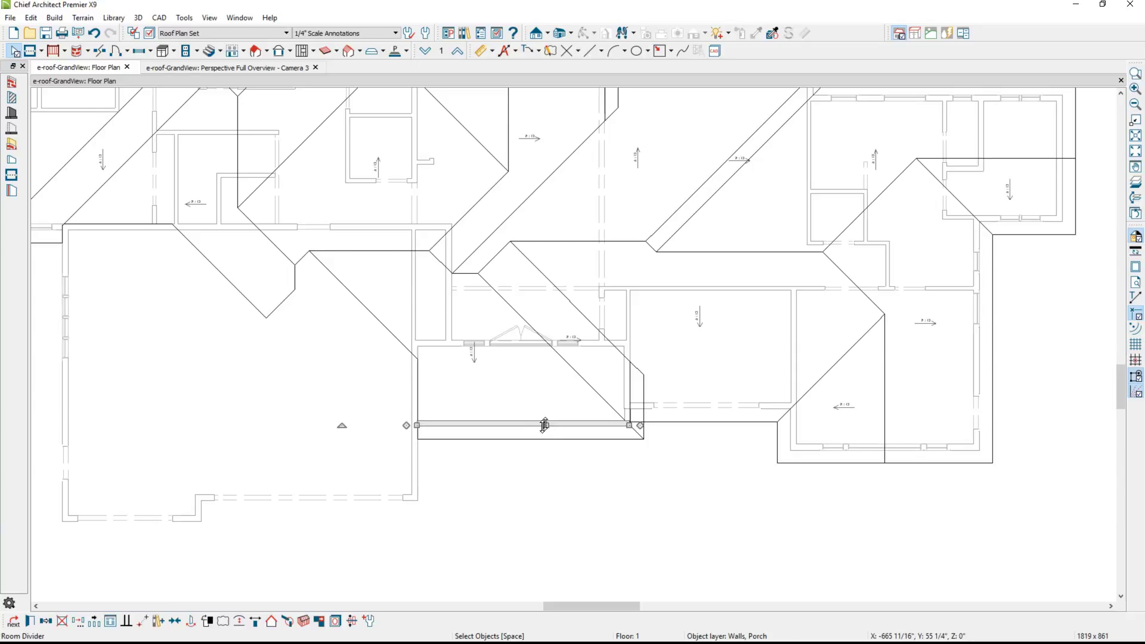
pyautogui.click(272, 622)
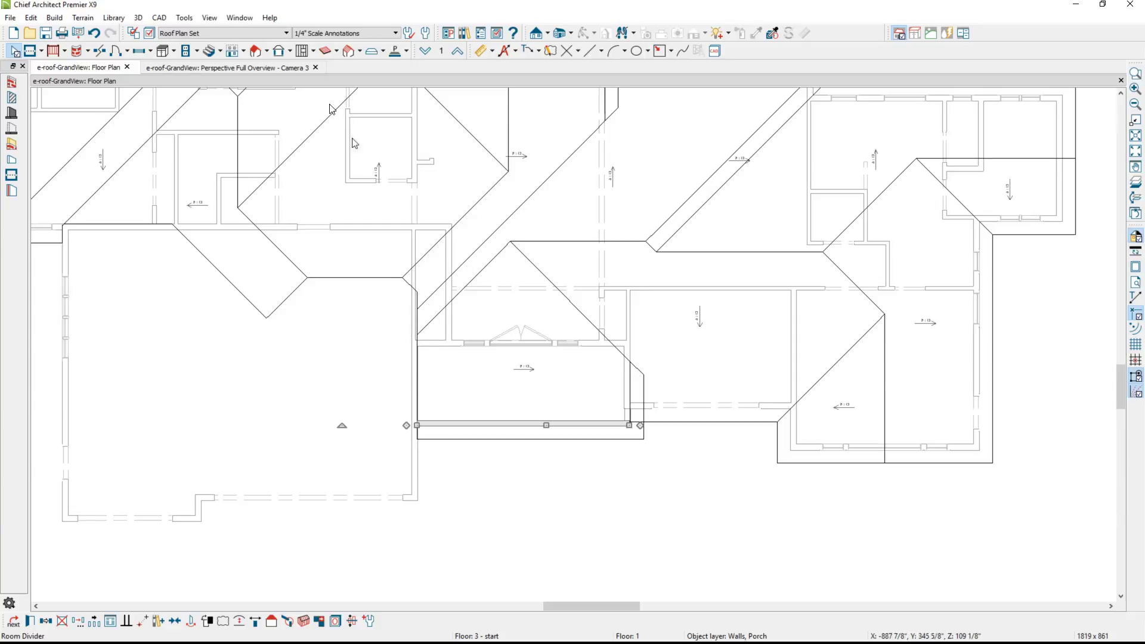
pyautogui.click(283, 73)
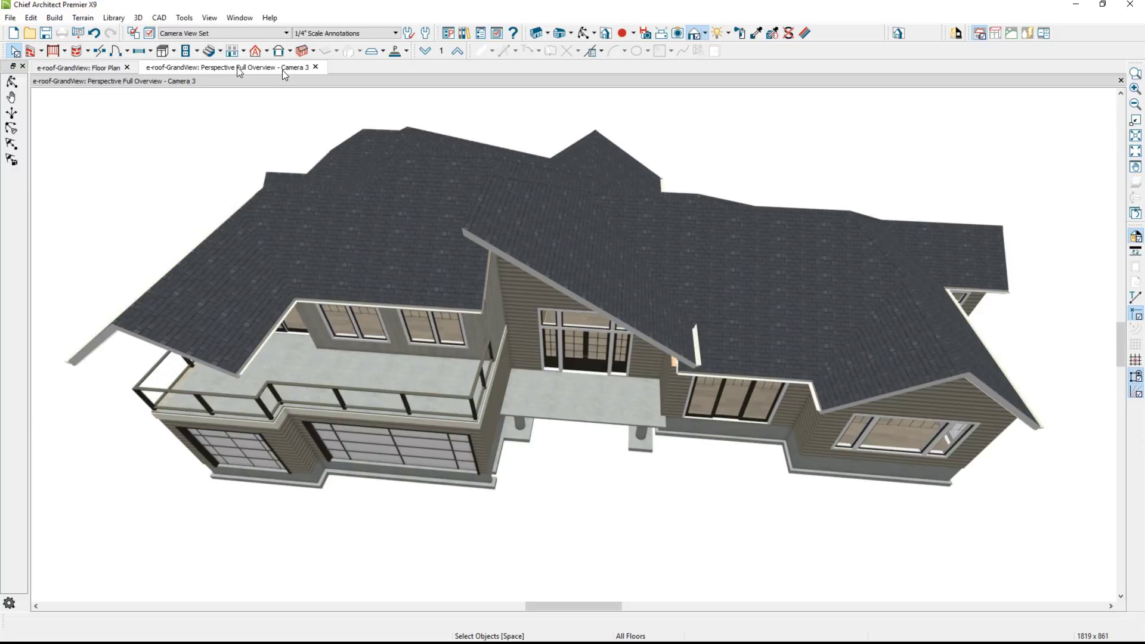
# - Orbit and zoom toward the new entry gable and balcony, then return to the floor plan
pyautogui.moveTo(564, 352); pyautogui.dragTo(605, 335, button='middle')
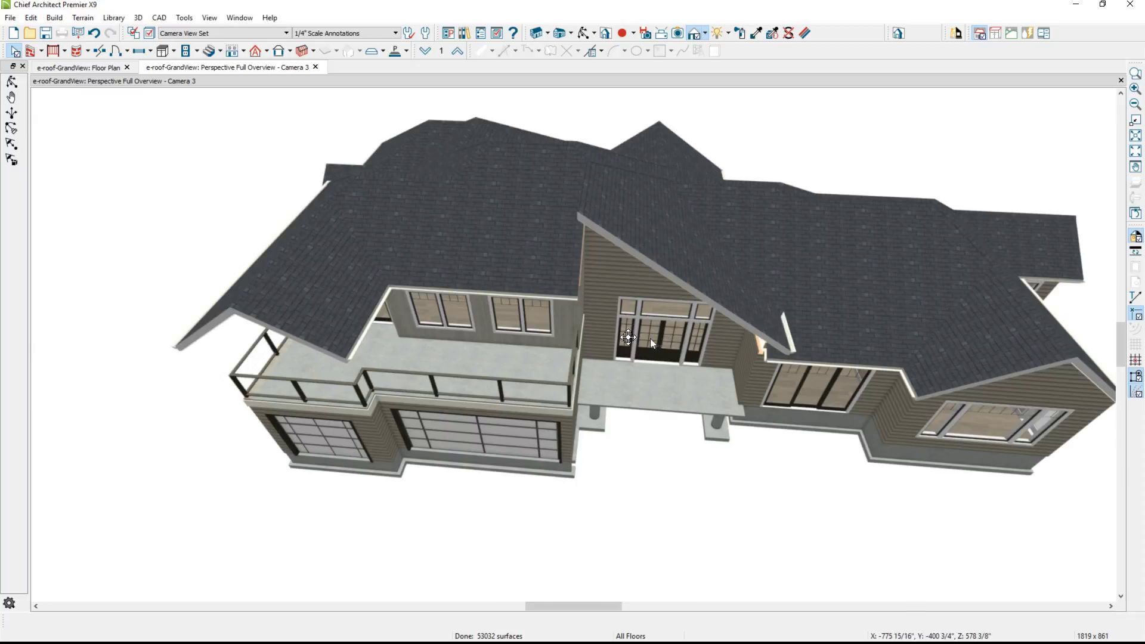
pyautogui.scroll(2, 598, 331)
pyautogui.scroll(2, 507, 330)
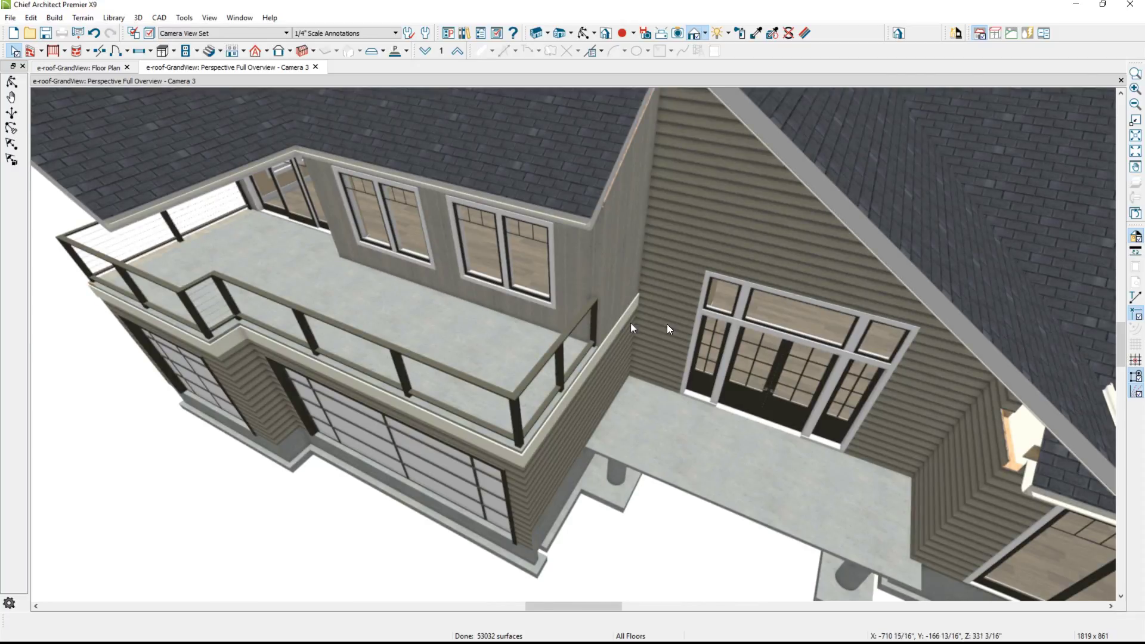
pyautogui.scroll(1, 662, 323)
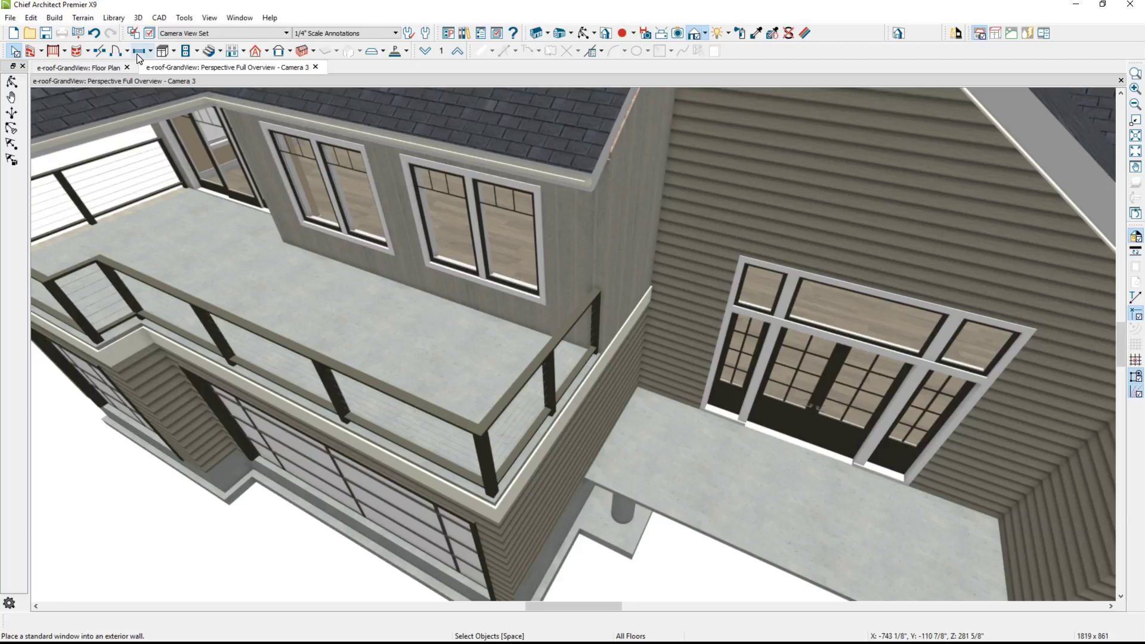
pyautogui.click(114, 68)
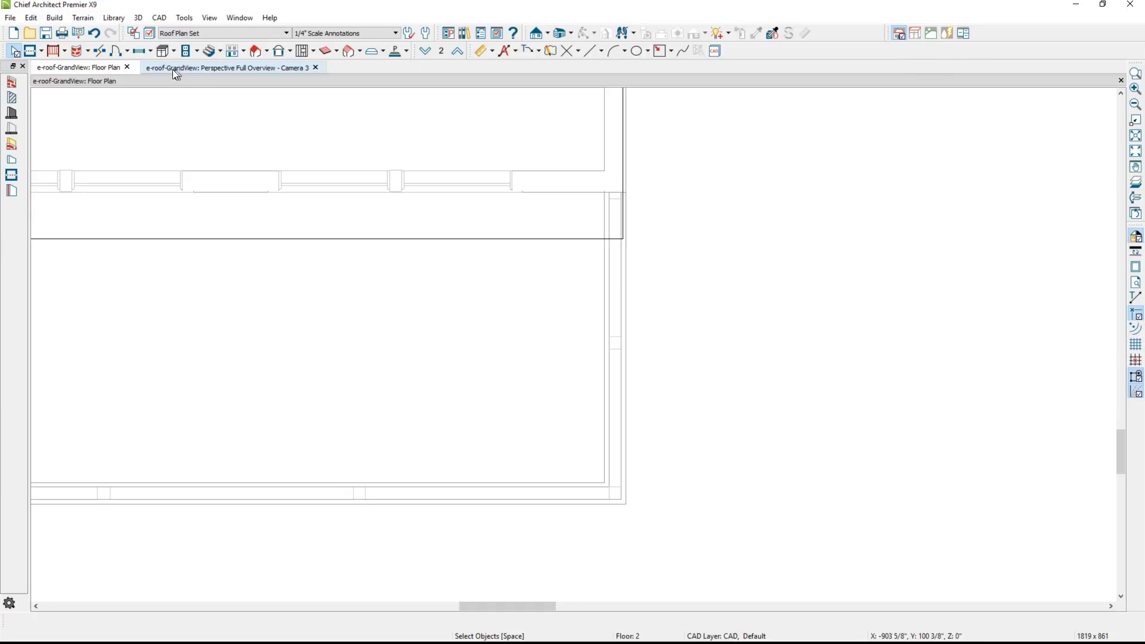
# - Break the balcony railing near its corner, jog the upper piece left, and join its end to the wall below
pyautogui.click(102, 53)
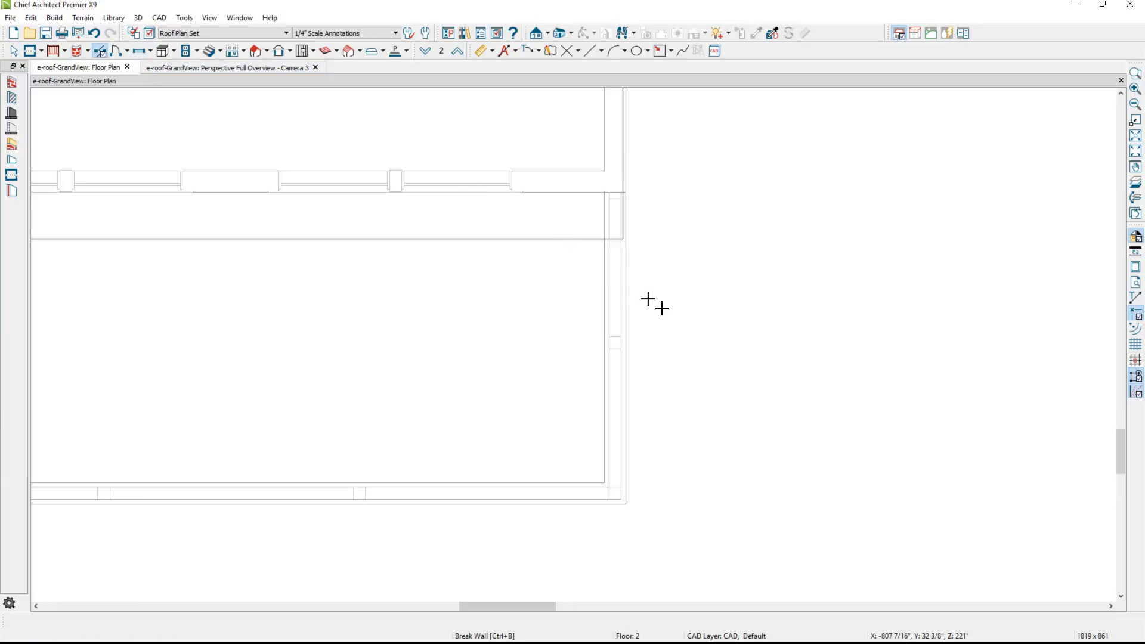
pyautogui.click(610, 270)
pyautogui.click(614, 251)
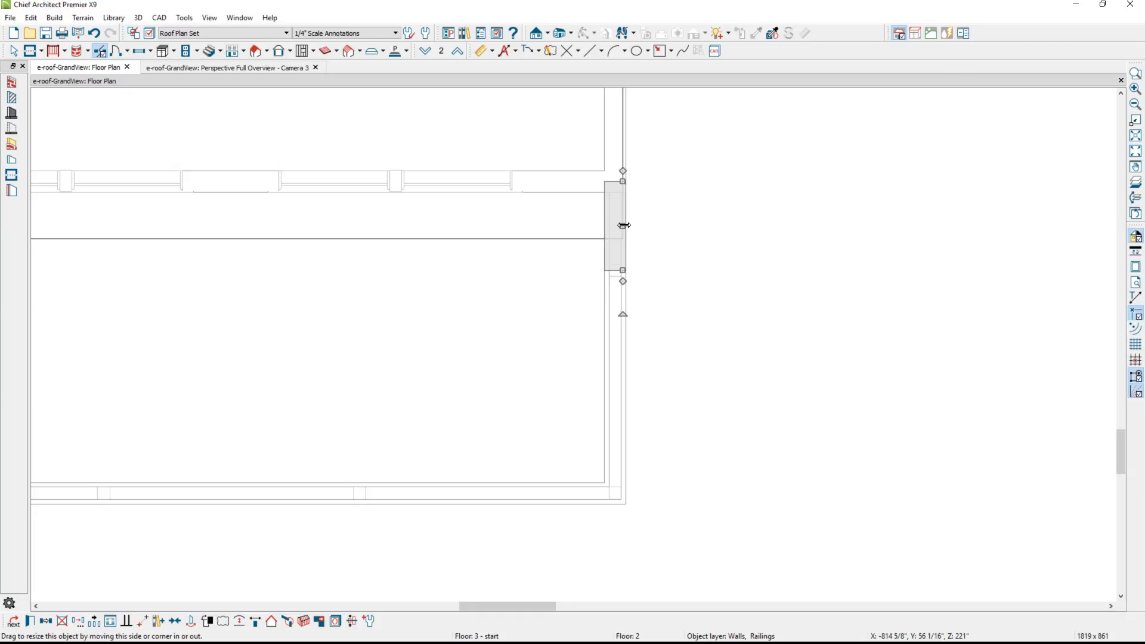
pyautogui.moveTo(622, 227); pyautogui.dragTo(604, 227)
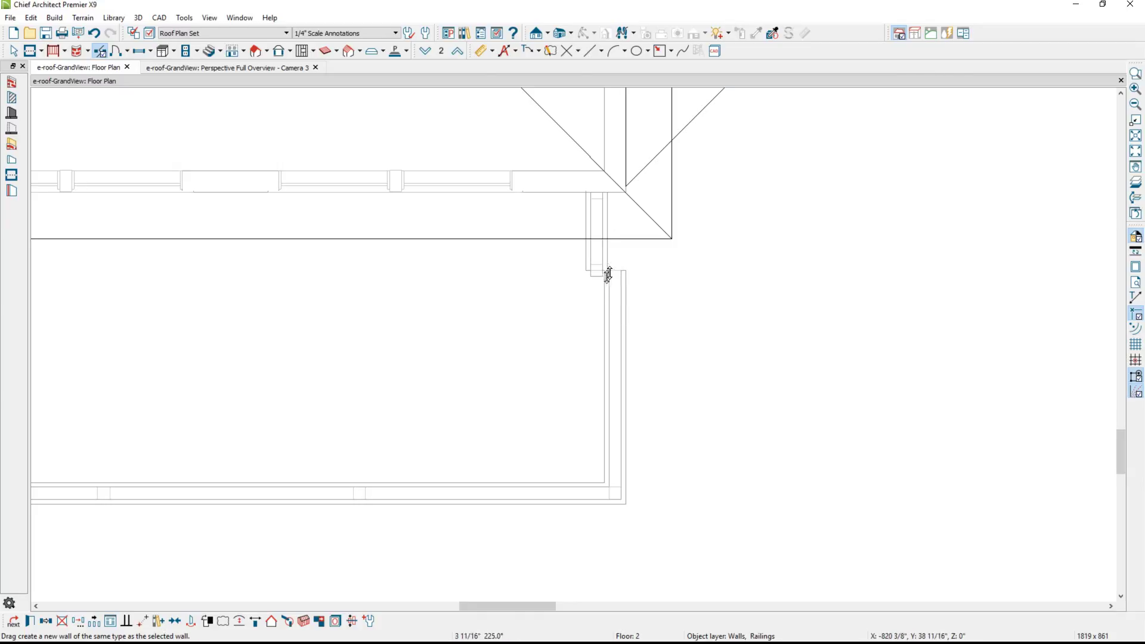
pyautogui.moveTo(609, 273); pyautogui.dragTo(612, 271)
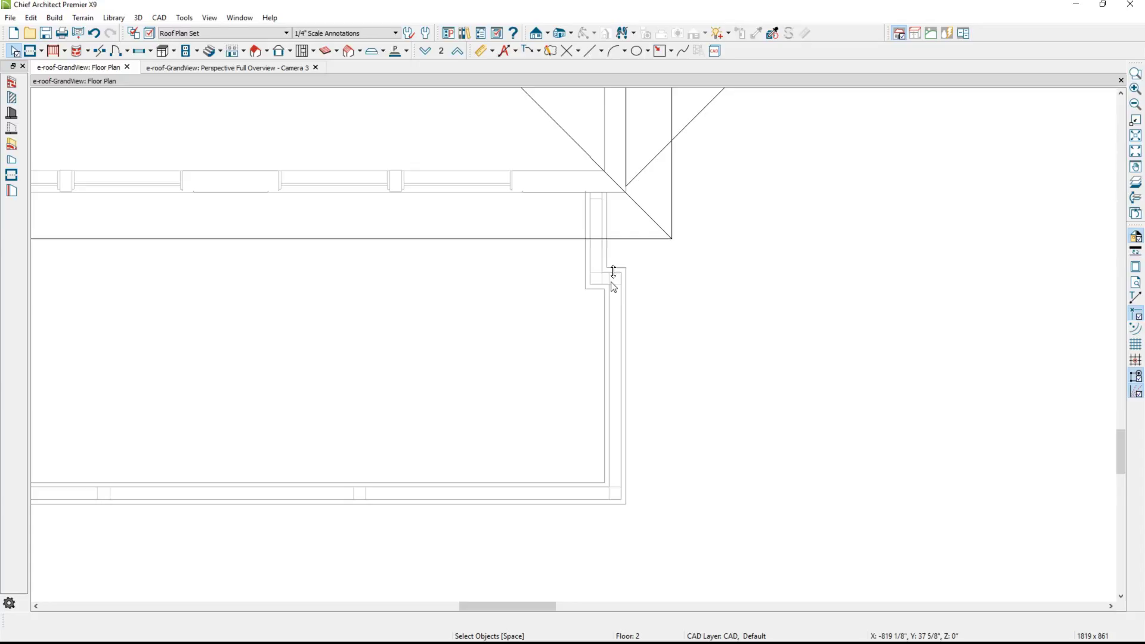
pyautogui.click(272, 74)
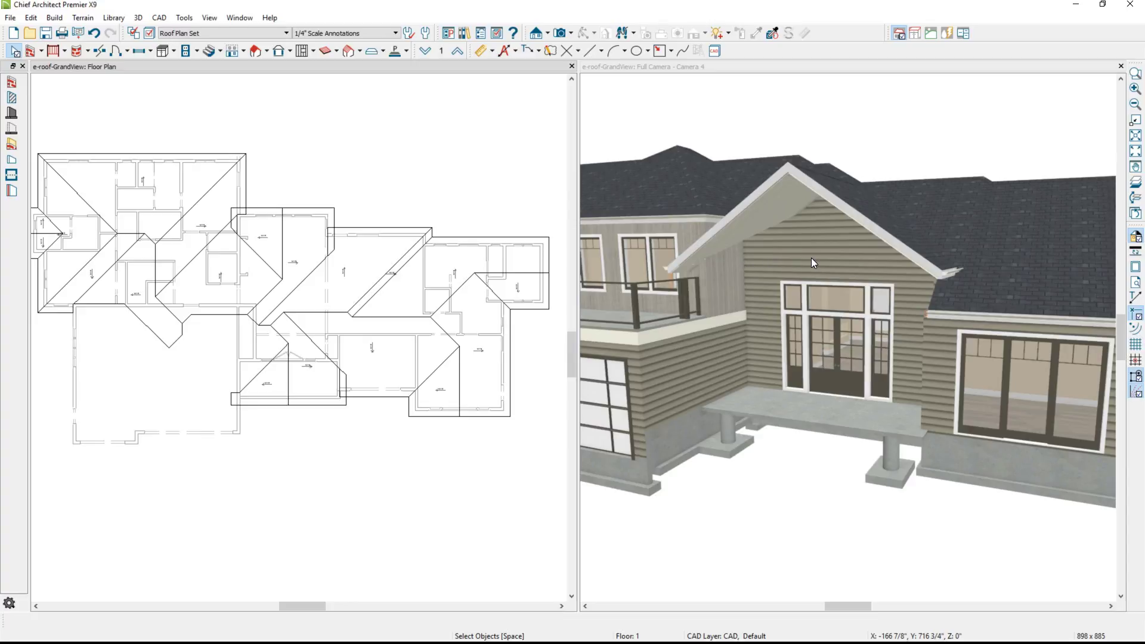
# - On Floor 2, draw a roughly 19-foot straight exterior wall along the front gable's base
pyautogui.click(457, 50)
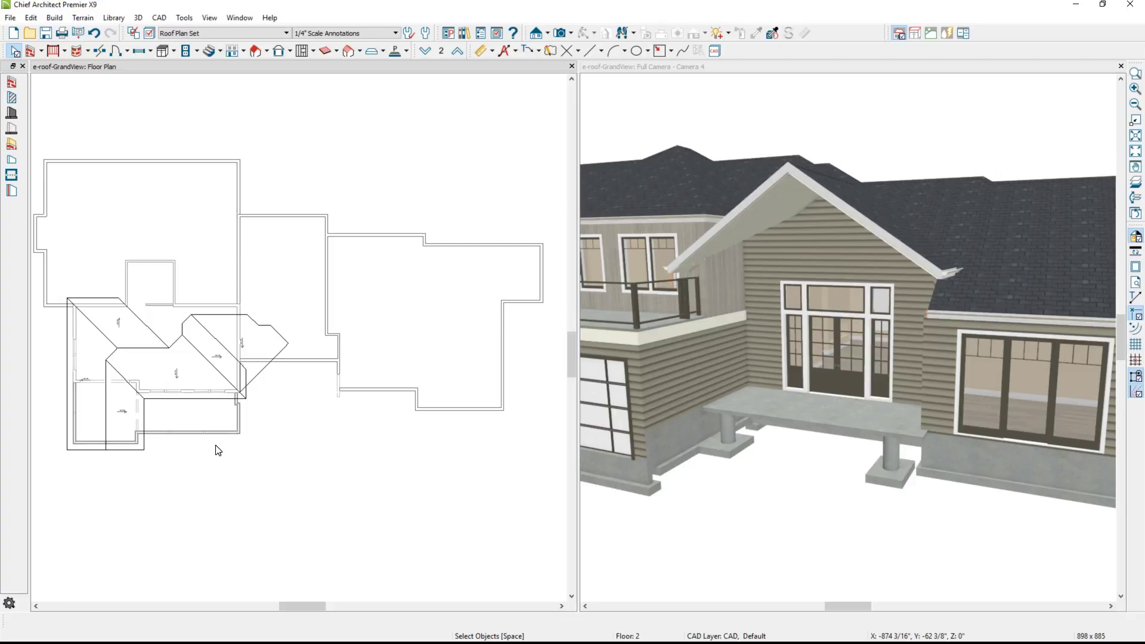
pyautogui.scroll(2, 256, 397)
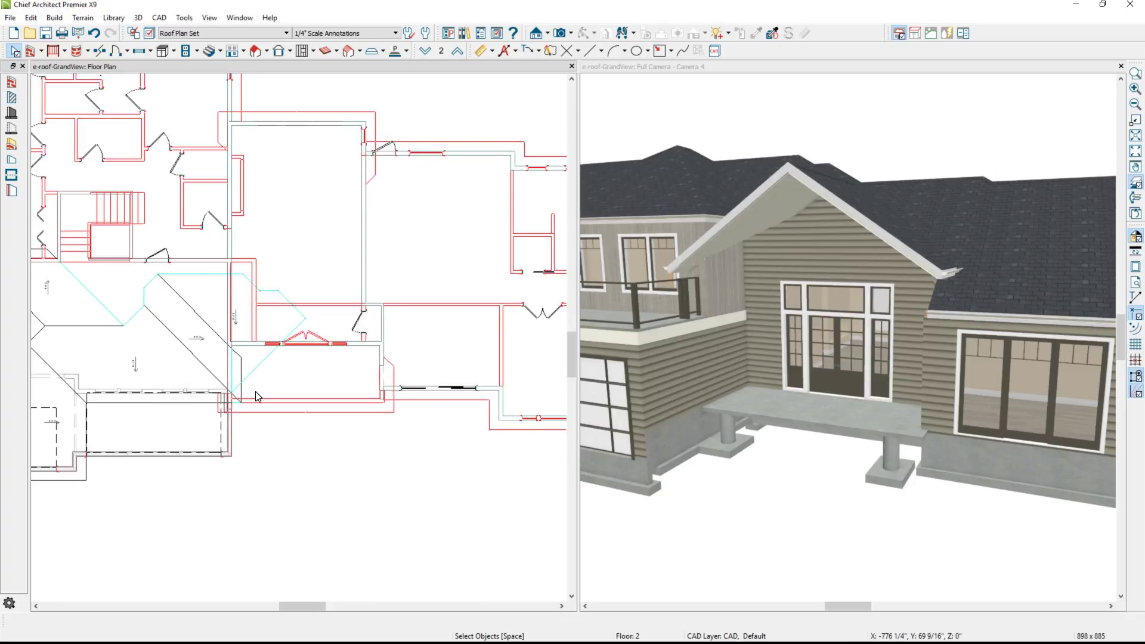
pyautogui.scroll(2, 258, 398)
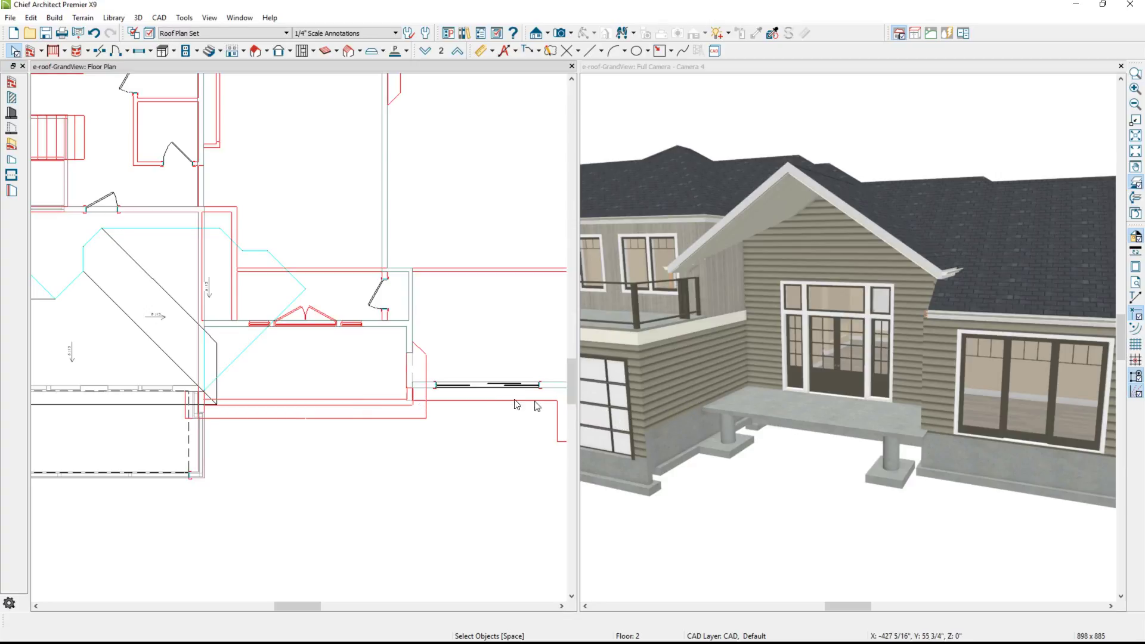
pyautogui.click(30, 50)
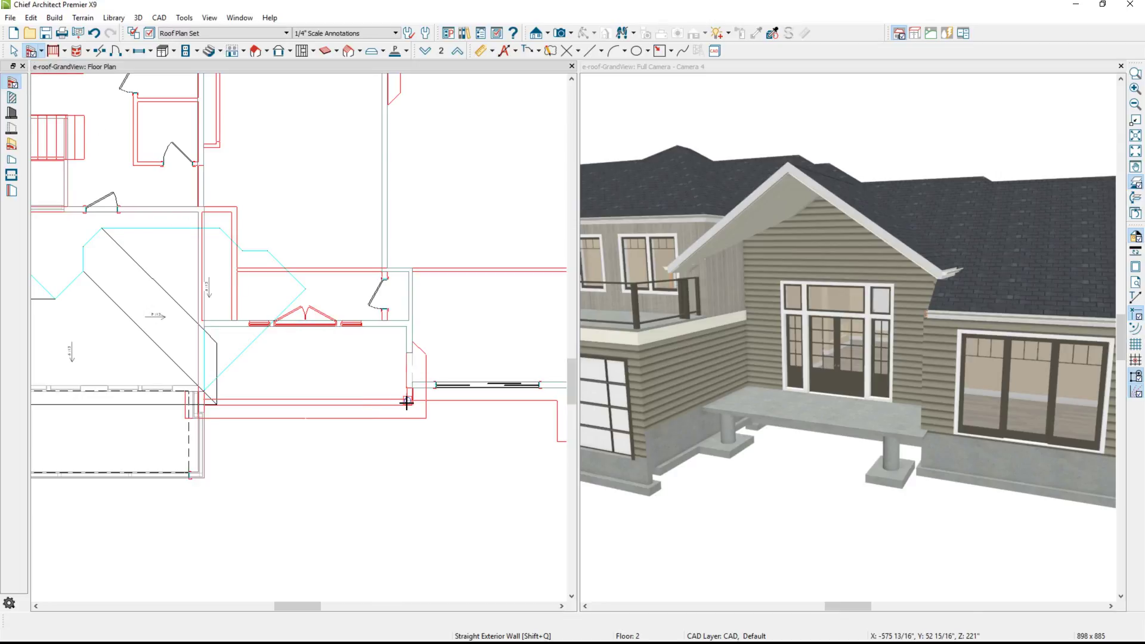
pyautogui.moveTo(408, 400); pyautogui.dragTo(205, 404)
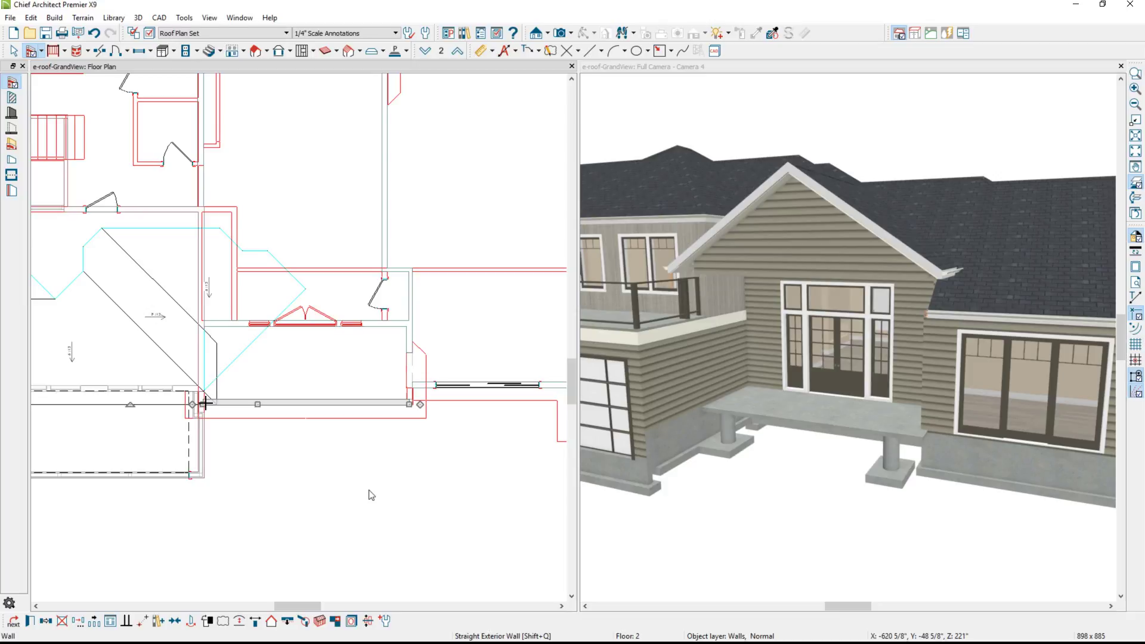
# - Change the new gable wall's Wall Type to Siding-Shake-6
pyautogui.doubleClick(205, 403)
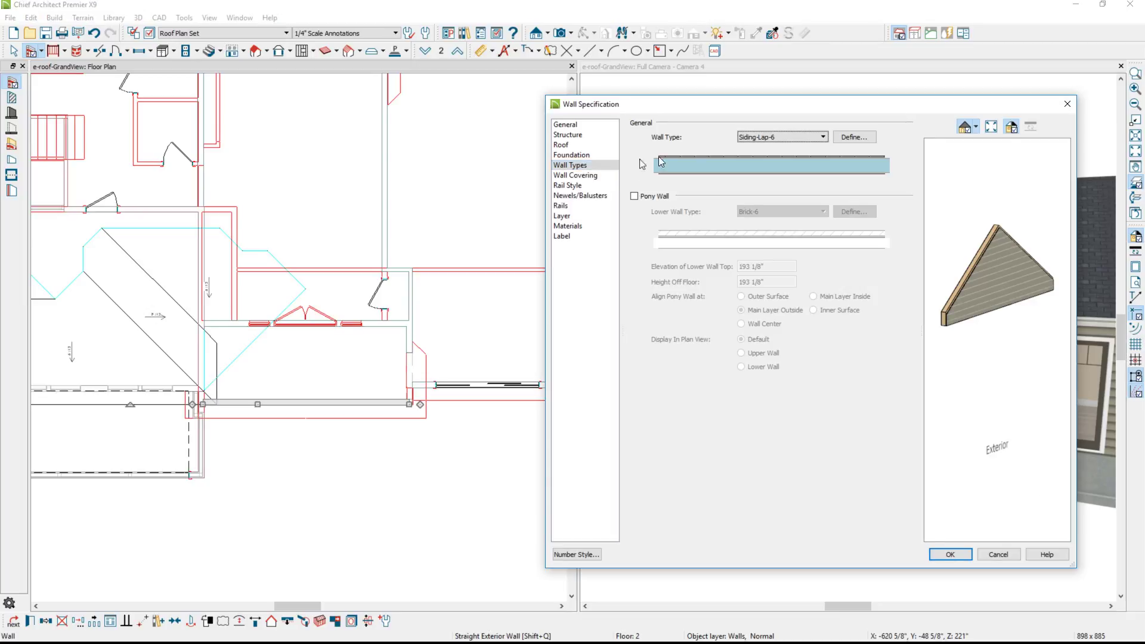
pyautogui.click(784, 141)
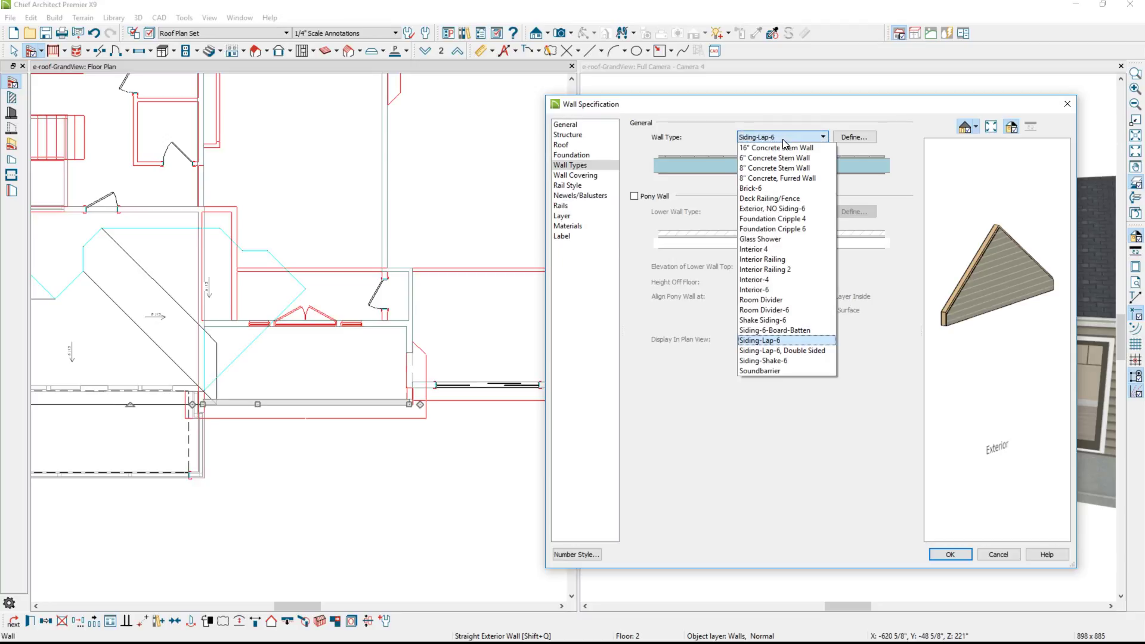
pyautogui.click(765, 360)
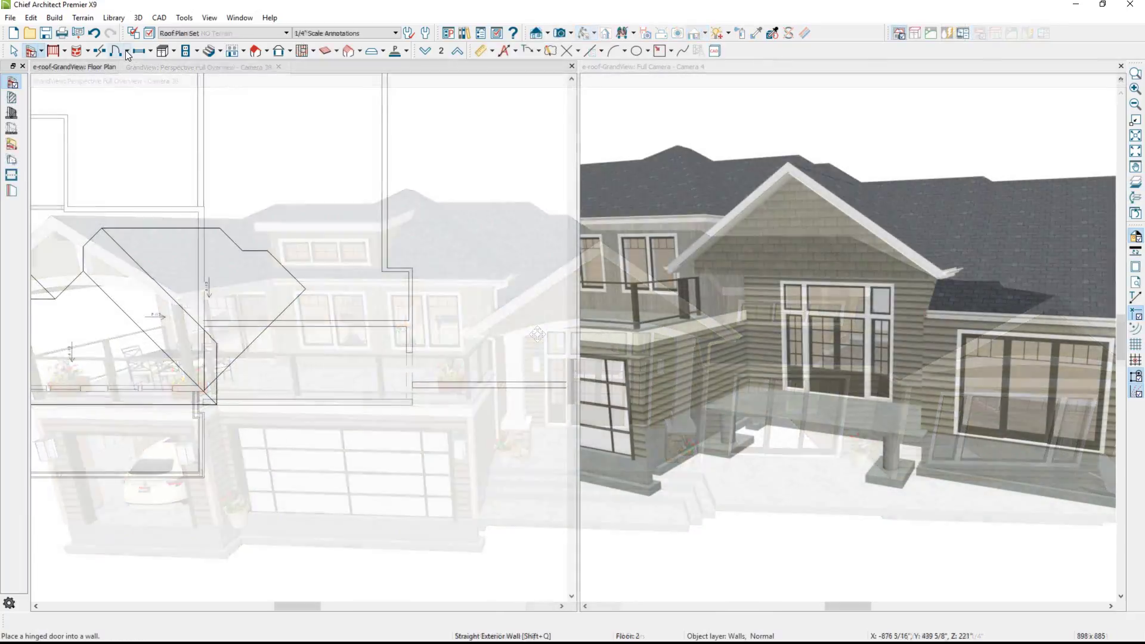
# - Place a plain Doorway opening in the new Floor 2 gable wall
pyautogui.click(127, 52)
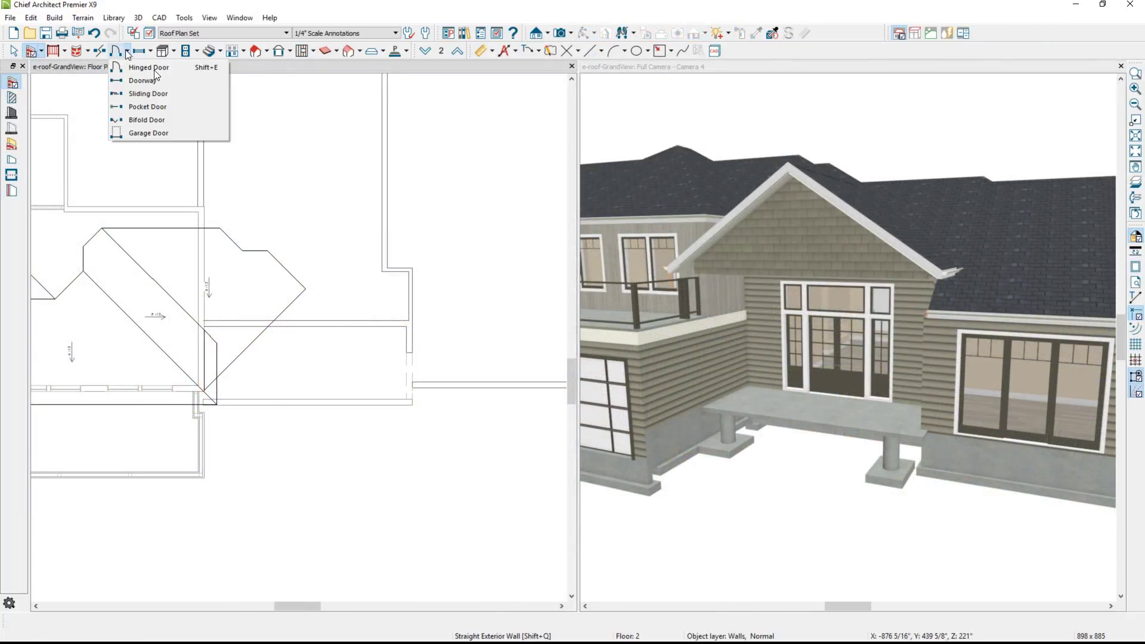
pyautogui.click(142, 80)
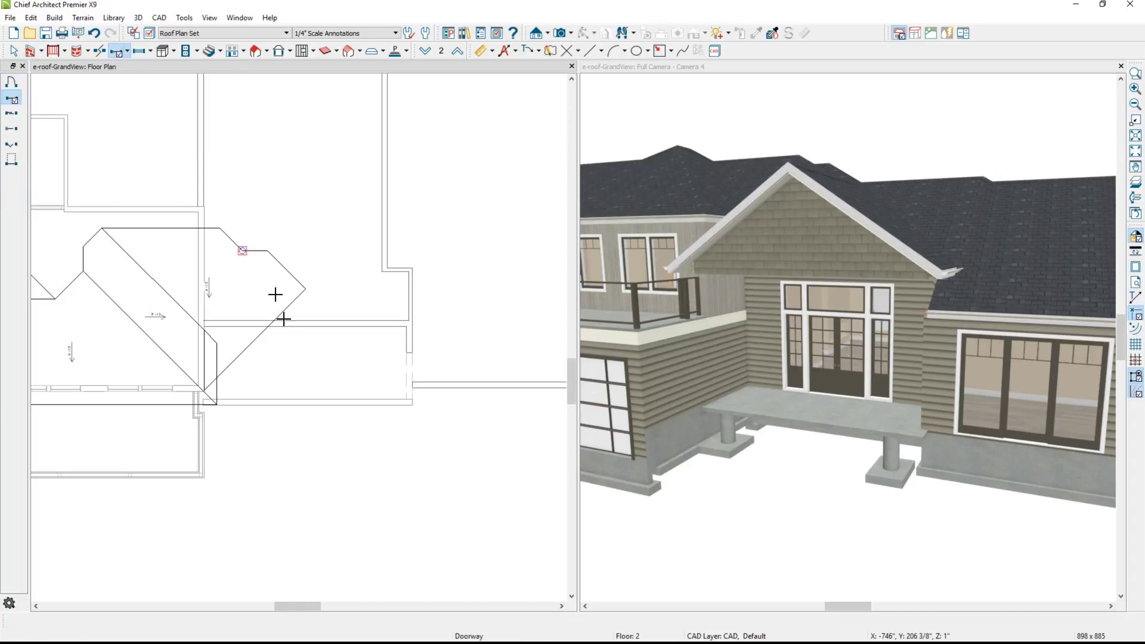
pyautogui.click(303, 400)
pyautogui.press('space')
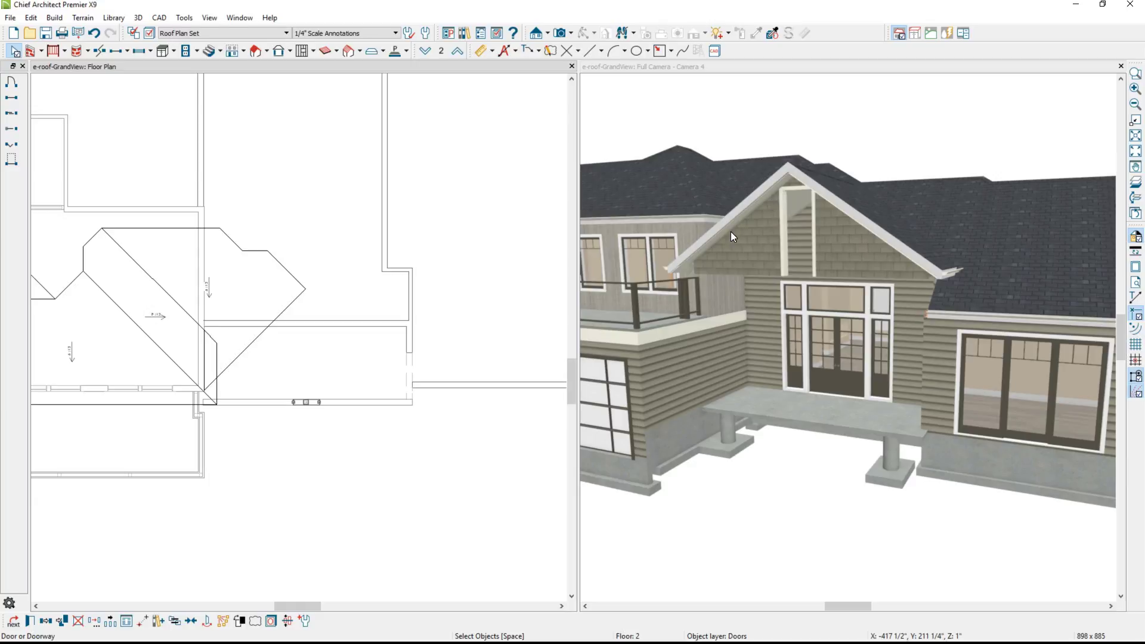
# - Size the doorway 160" wide by 12" tall with a 12" Broken Arch top
pyautogui.hotkey('ctrl', 'e')
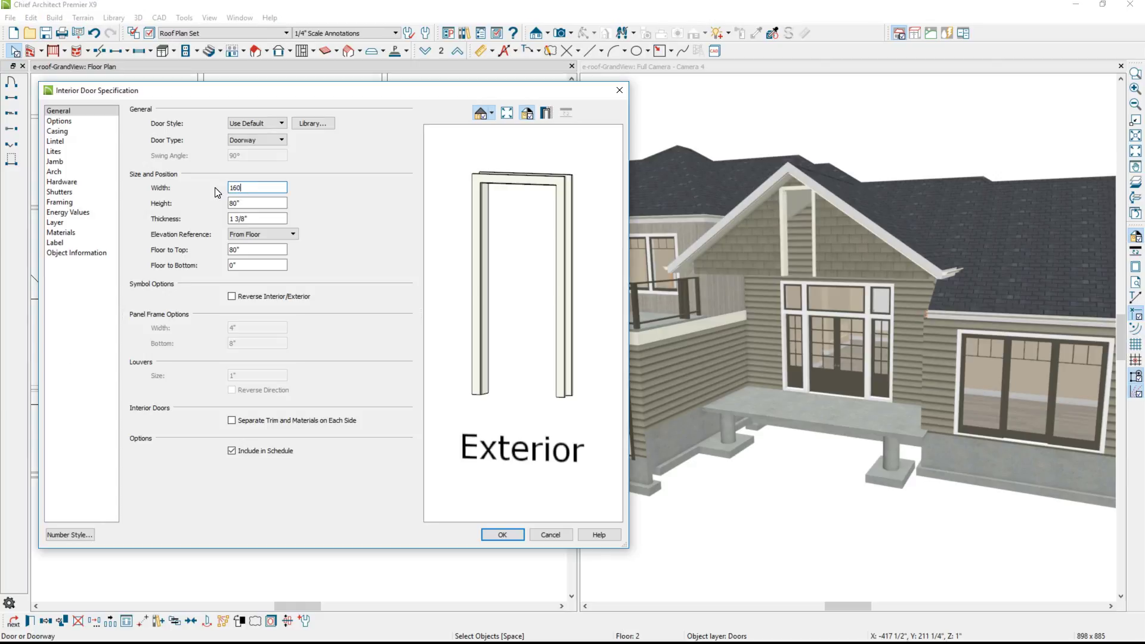
pyautogui.press('Tab')
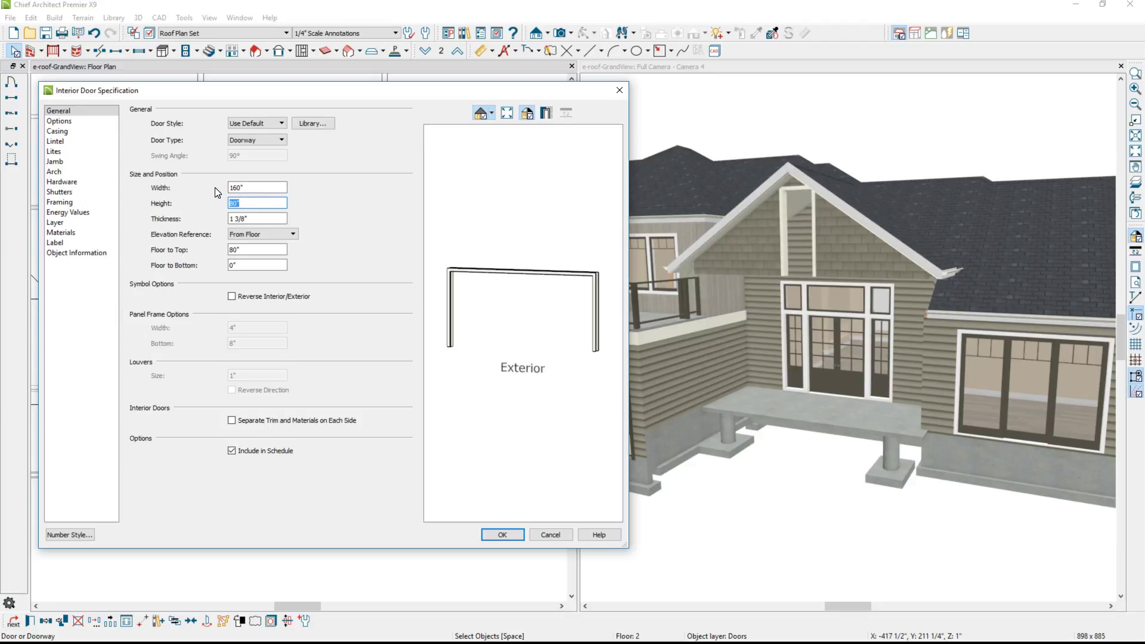
pyautogui.write('12"')
pyautogui.click(60, 171)
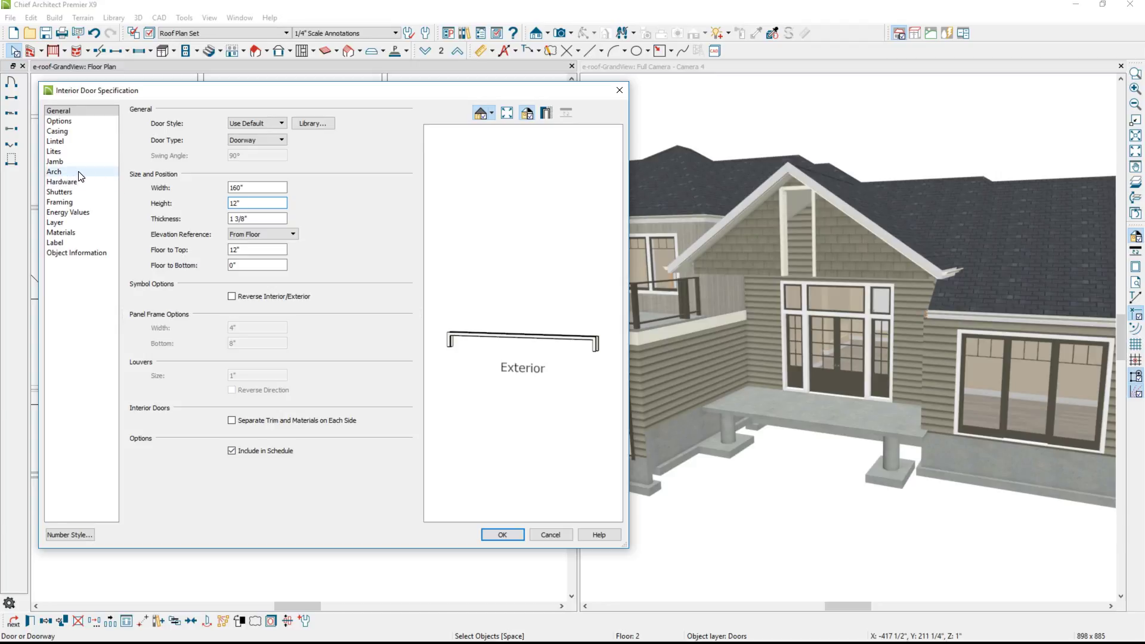
pyautogui.click(213, 122)
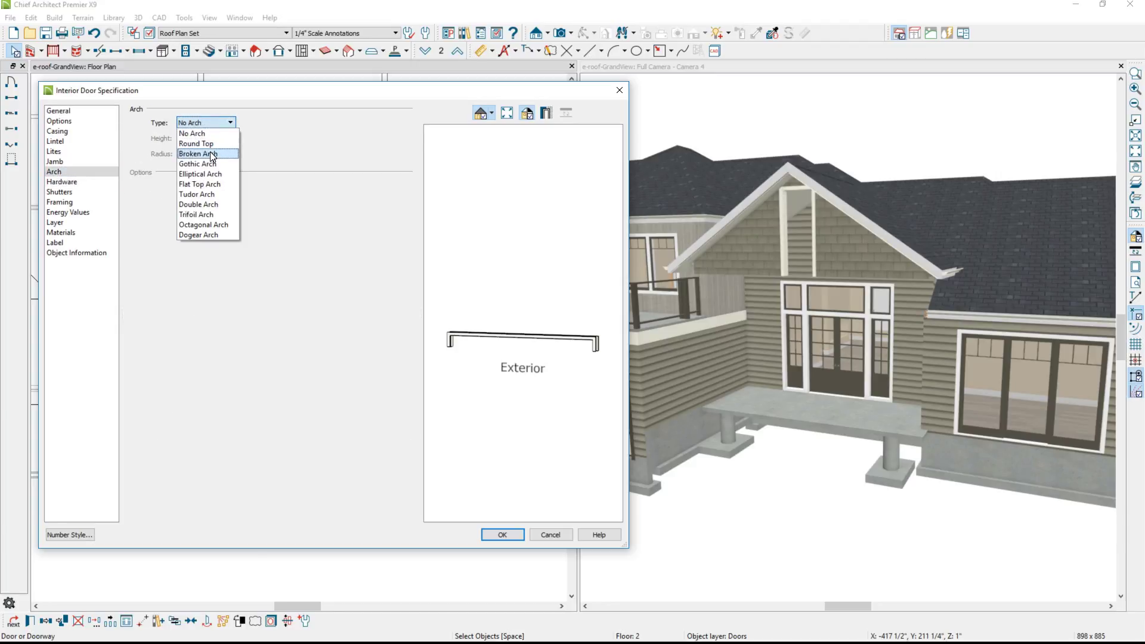
pyautogui.click(212, 153)
pyautogui.press('Tab')
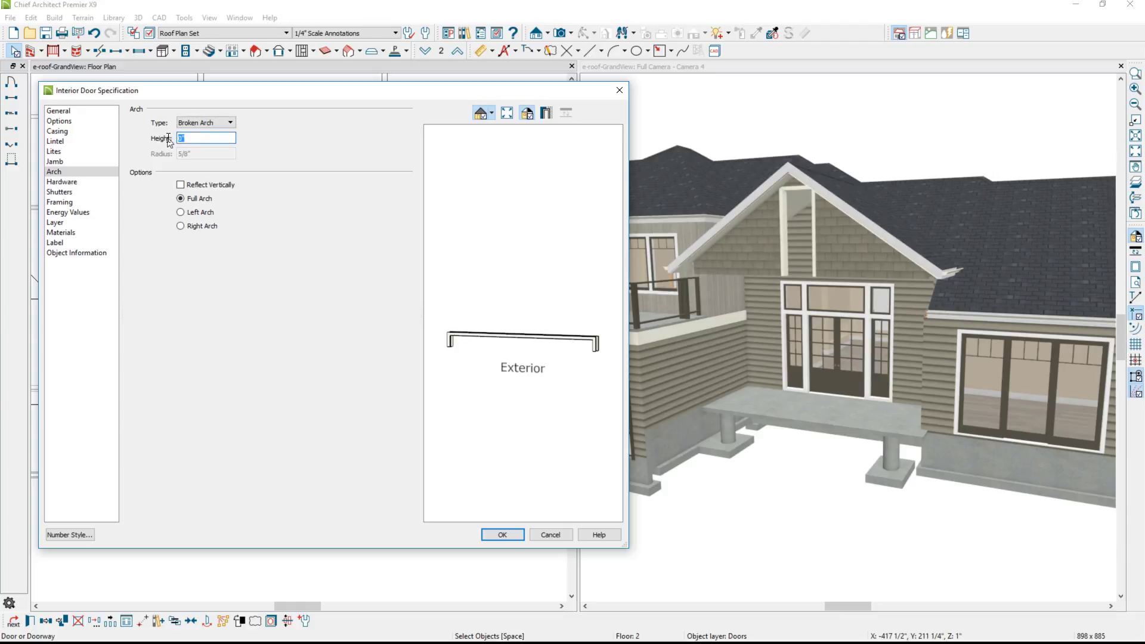
pyautogui.write('12')
pyautogui.press('Tab')
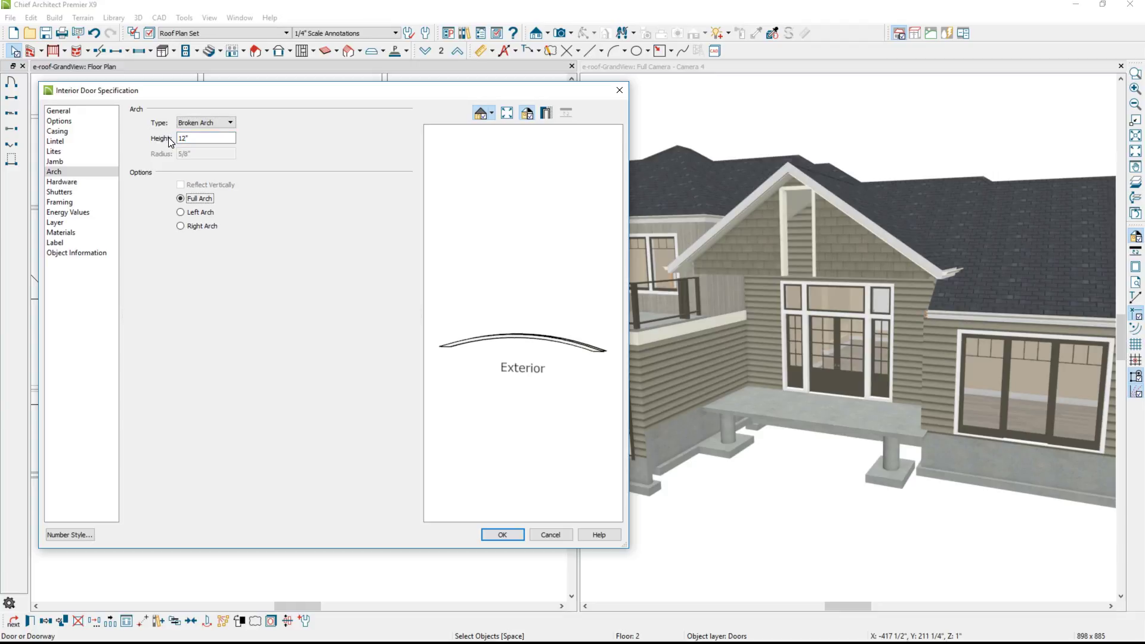
# - Set the doorway casing value to 3 and apply the specification changes
pyautogui.scroll(2, 486, 340)
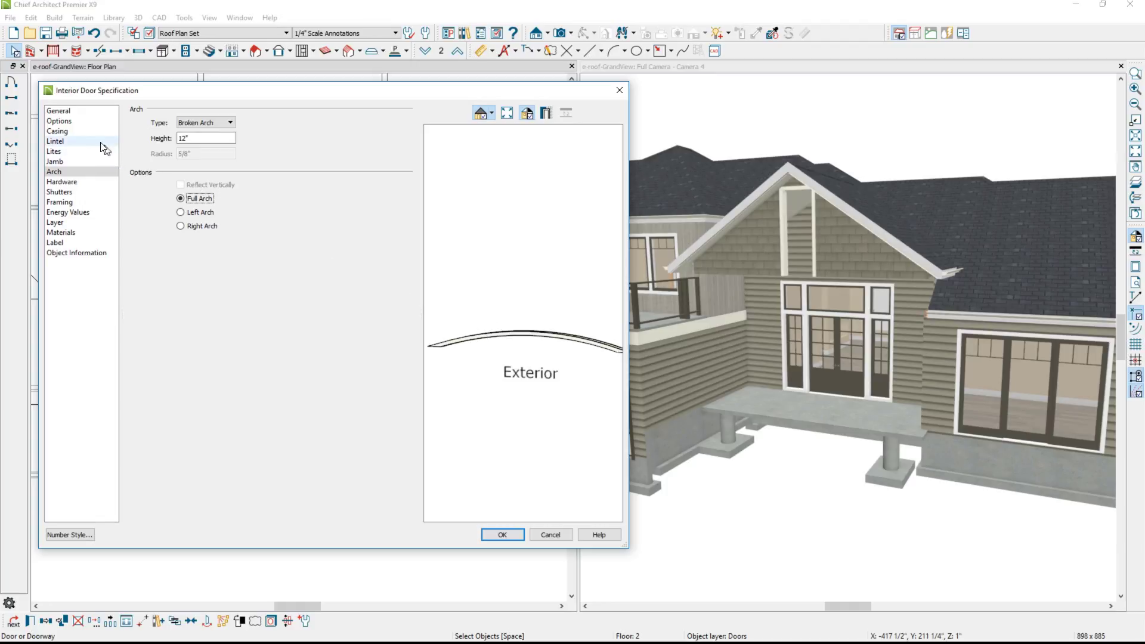
pyautogui.click(78, 131)
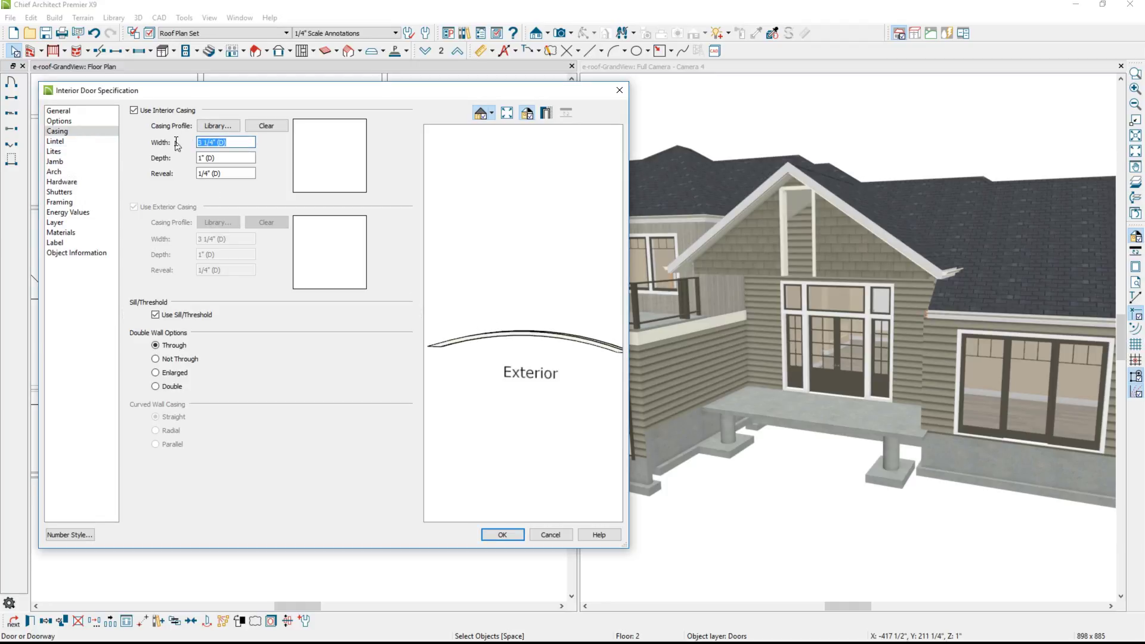
pyautogui.write('3')
pyautogui.click(502, 534)
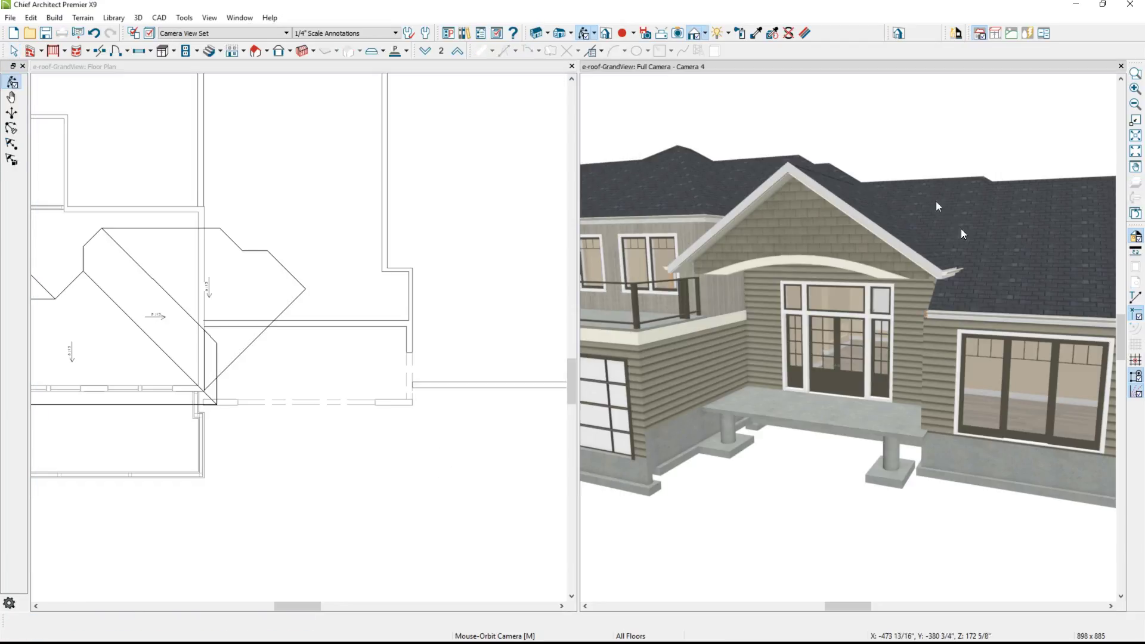
pyautogui.click(983, 285)
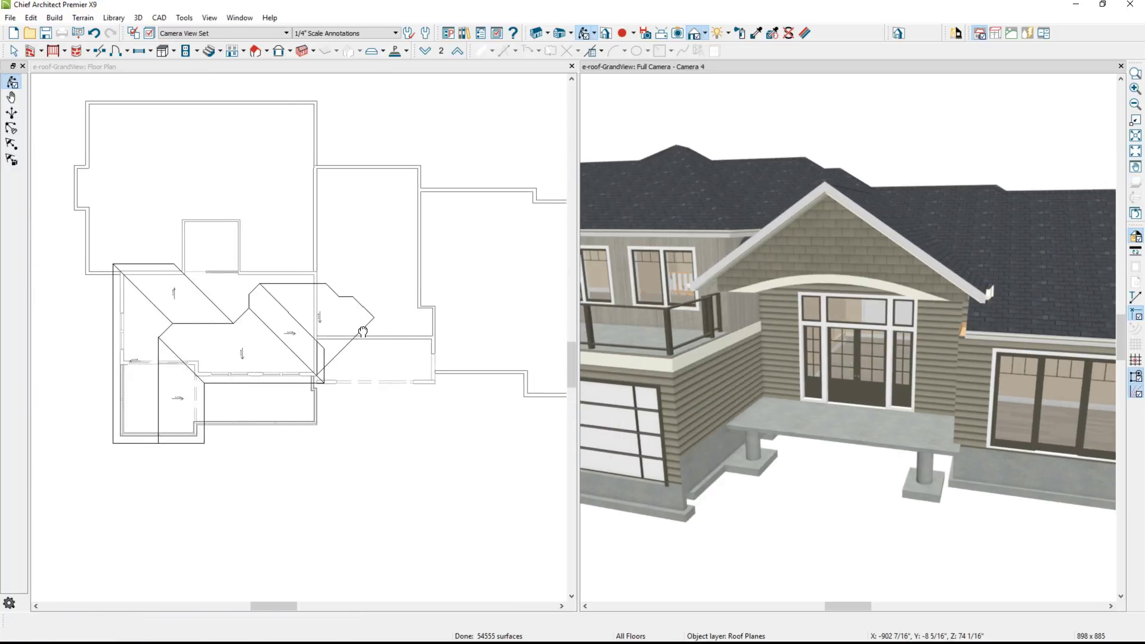
# - Show Floor 1's whole roof layout in a maximized floor-plan window, separate from Camera 4
pyautogui.click(363, 330)
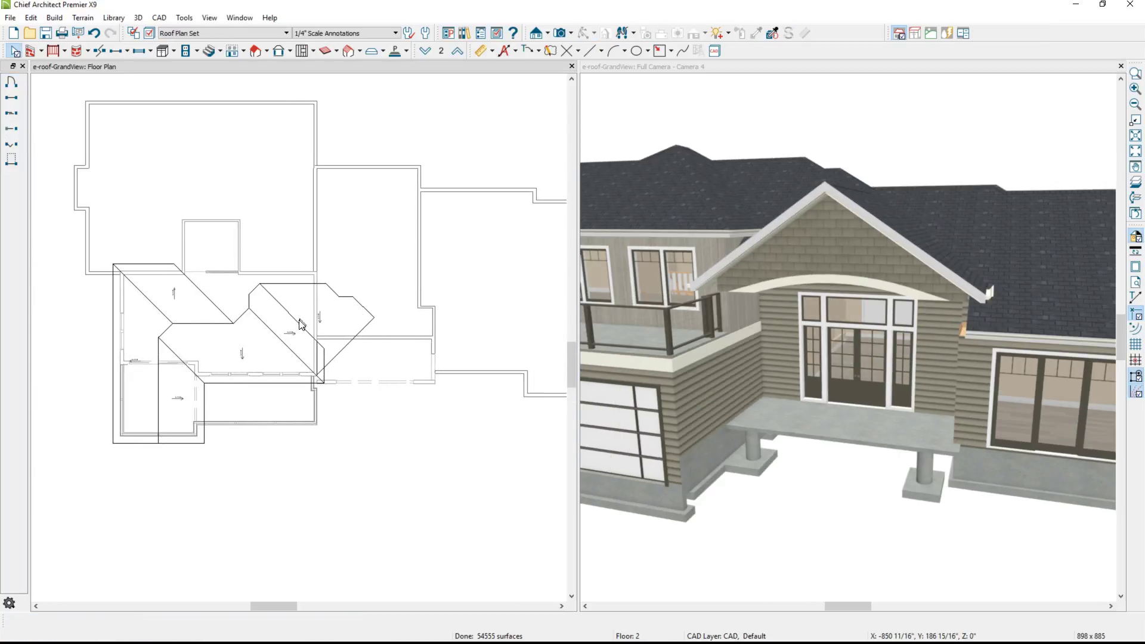
pyautogui.moveTo(659, 295); pyautogui.dragTo(964, 281)
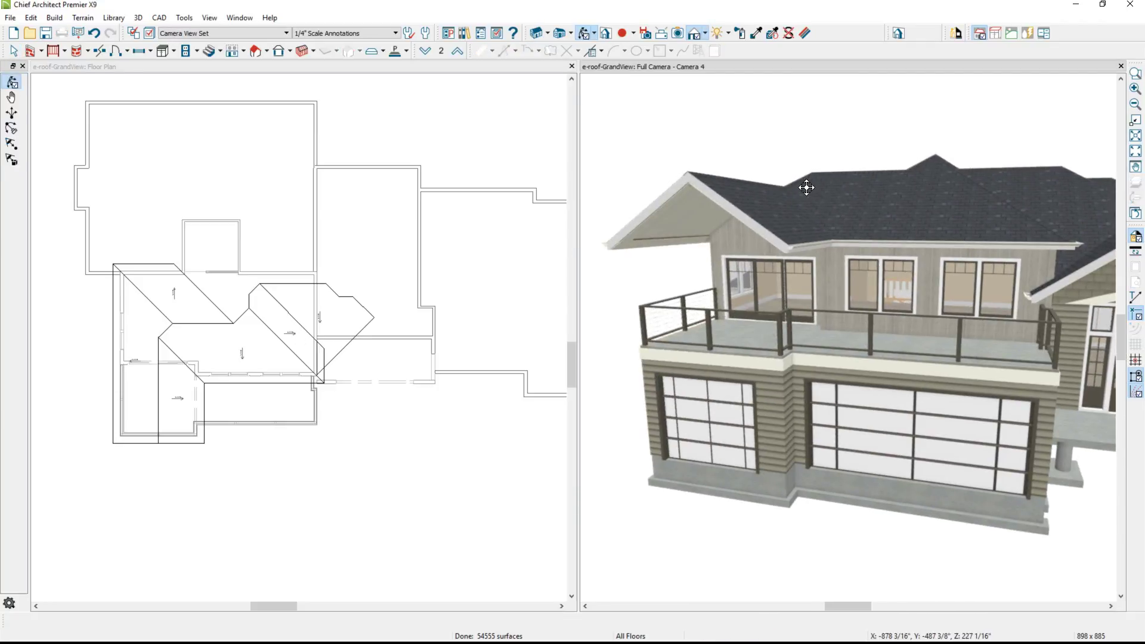
pyautogui.click(462, 64)
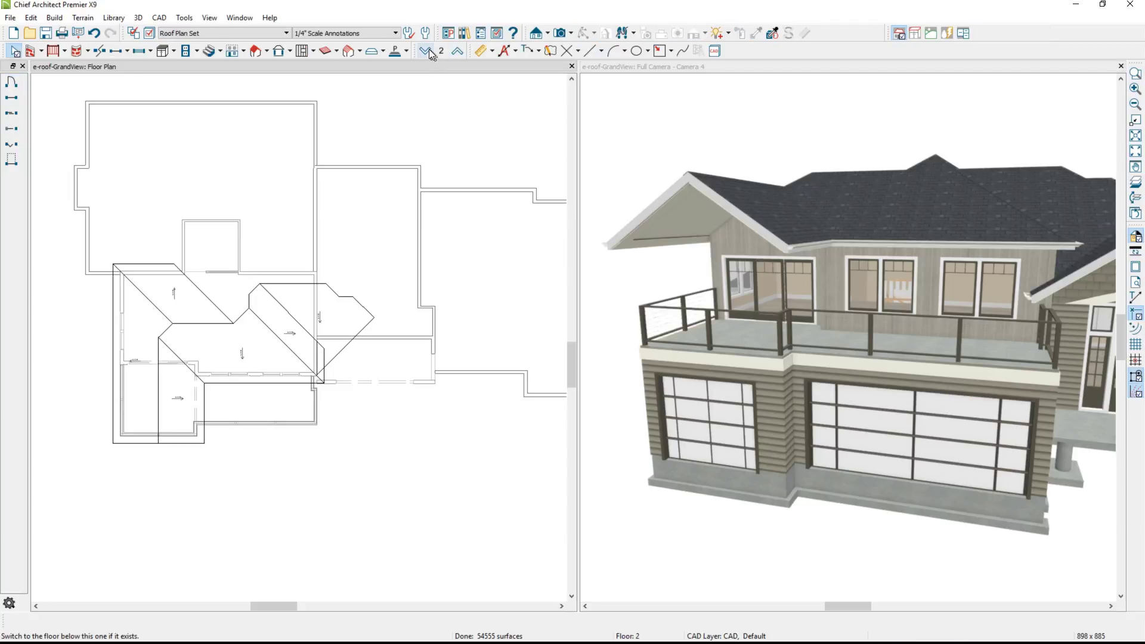
pyautogui.click(425, 51)
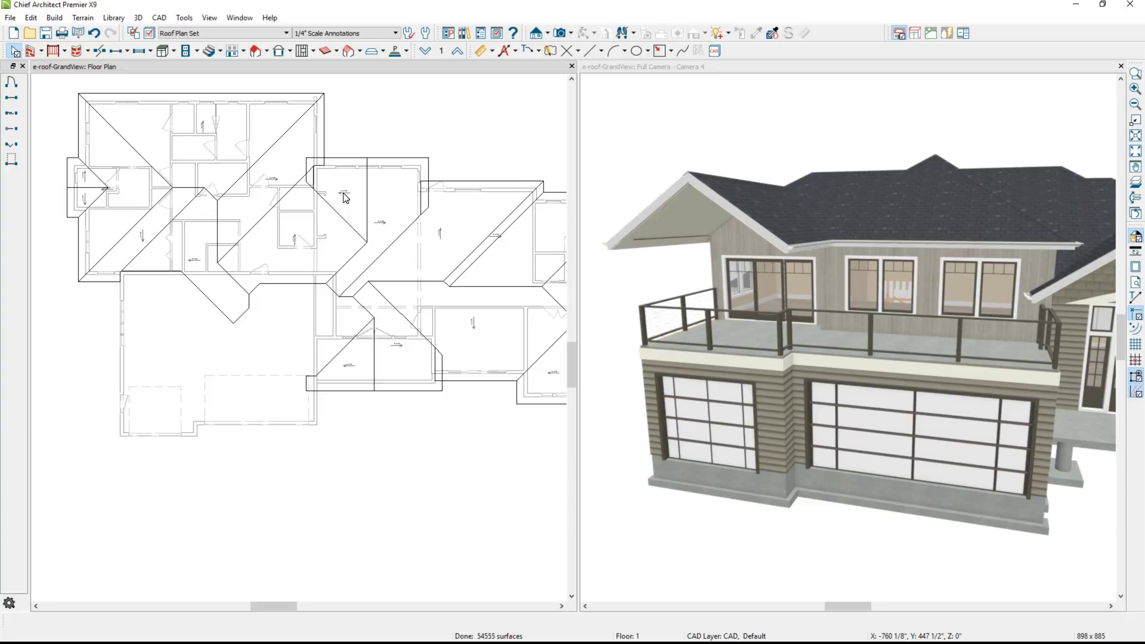
pyautogui.scroll(-1, 345, 197)
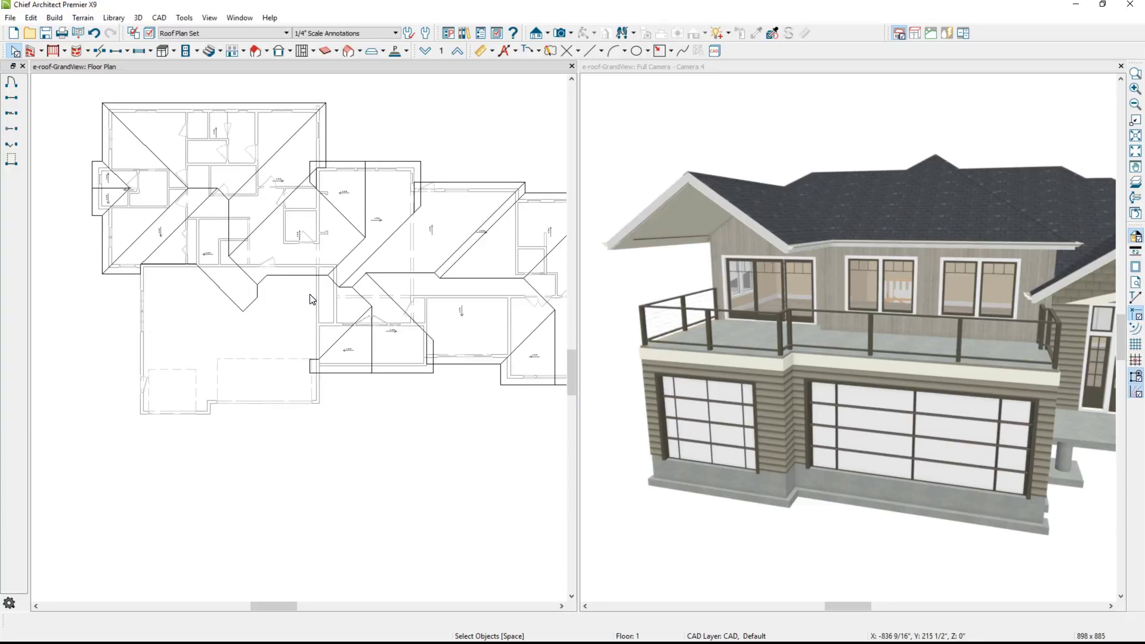
pyautogui.scroll(-1, 310, 298)
pyautogui.moveTo(379, 325); pyautogui.dragTo(297, 318, button='middle')
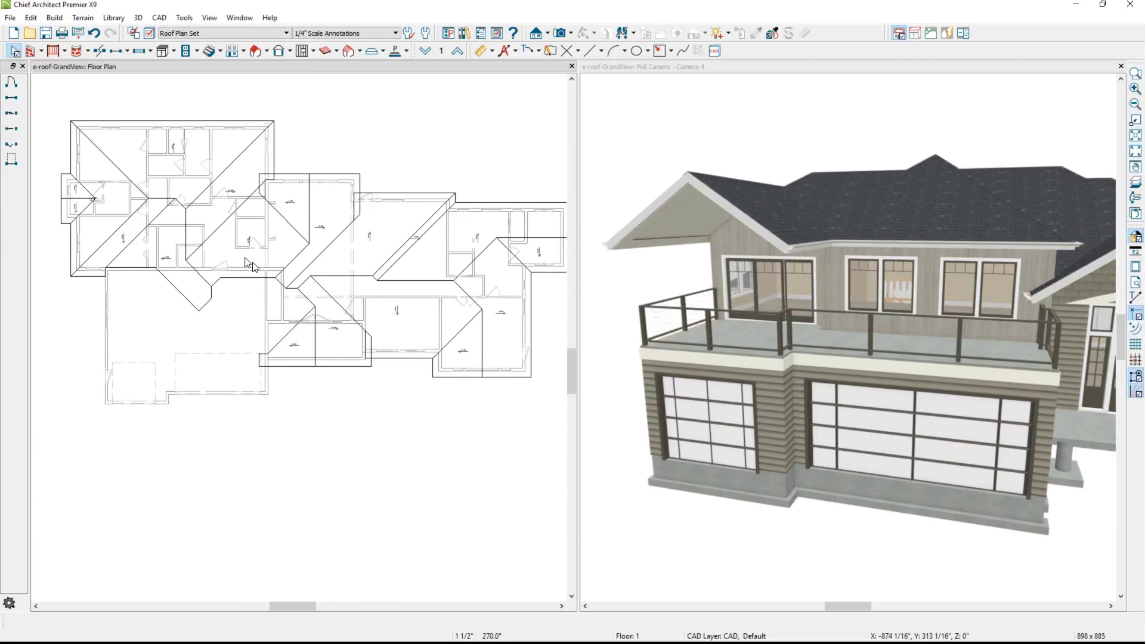
pyautogui.doubleClick(409, 65)
pyautogui.scroll(-3, 442, 197)
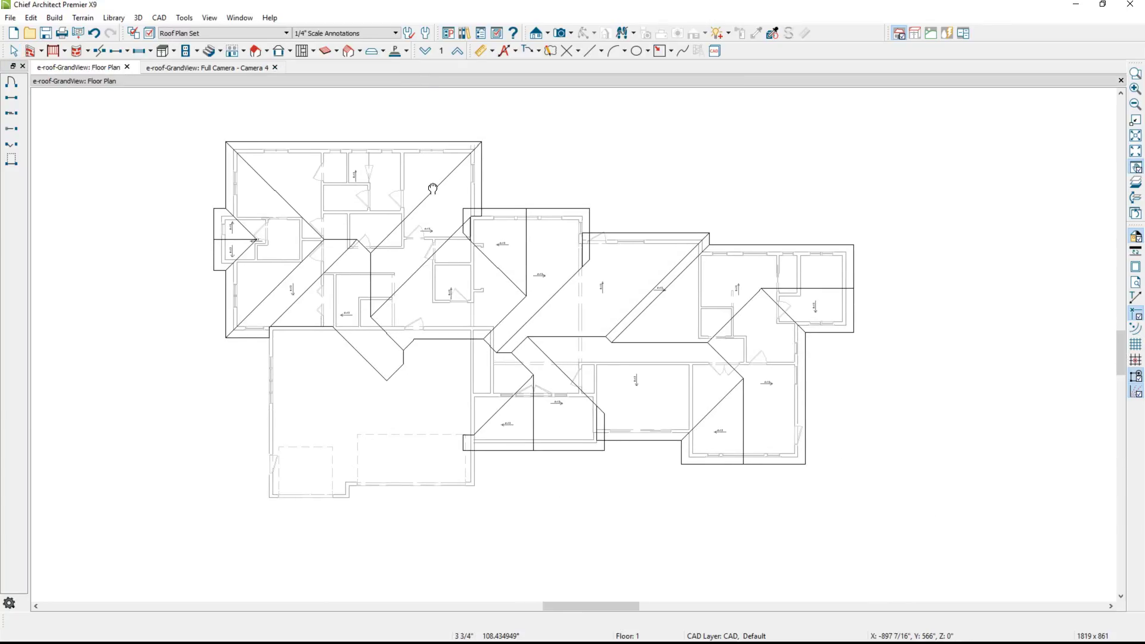
# - On Floor 2, select the six front-wing roof planes and set them to Display on Floor Below
pyautogui.press('Escape')
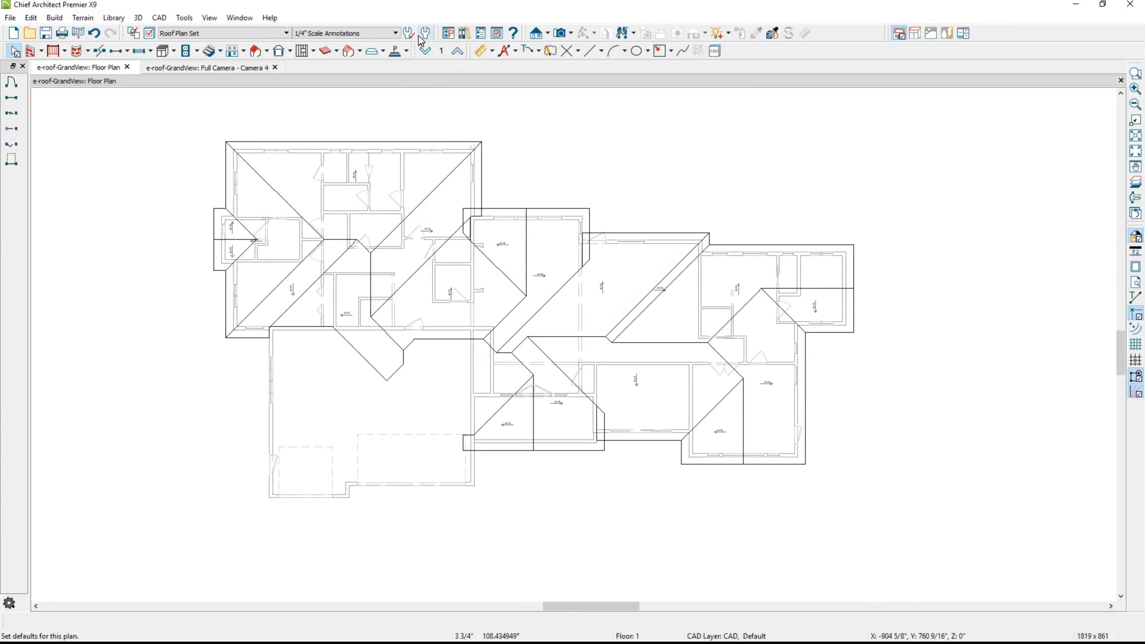
pyautogui.click(451, 53)
pyautogui.click(267, 52)
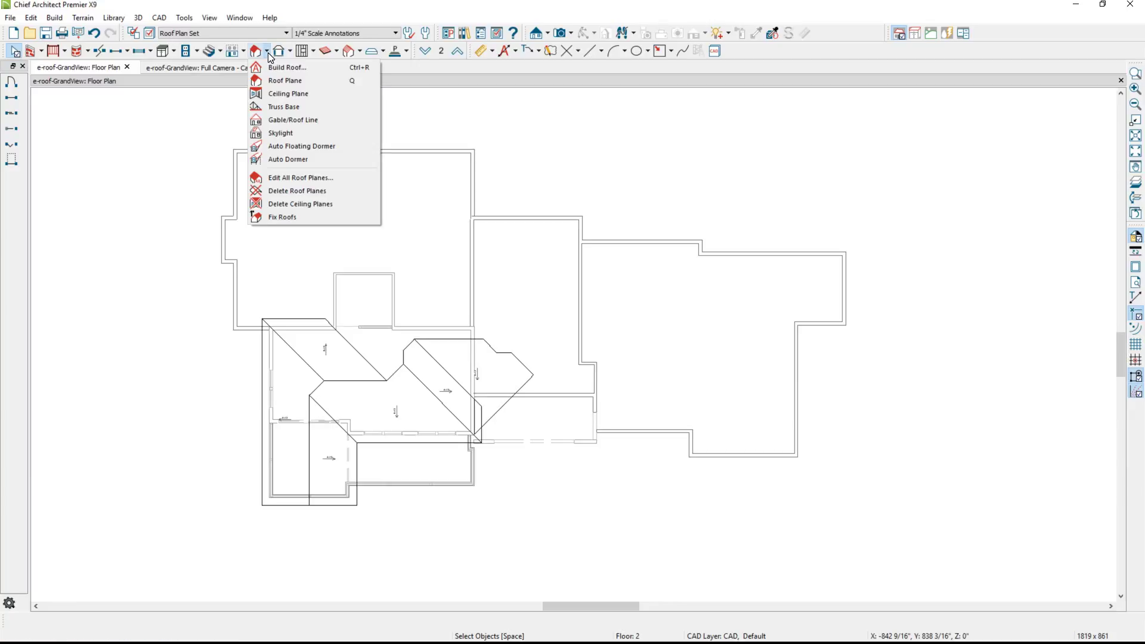
pyautogui.click(277, 81)
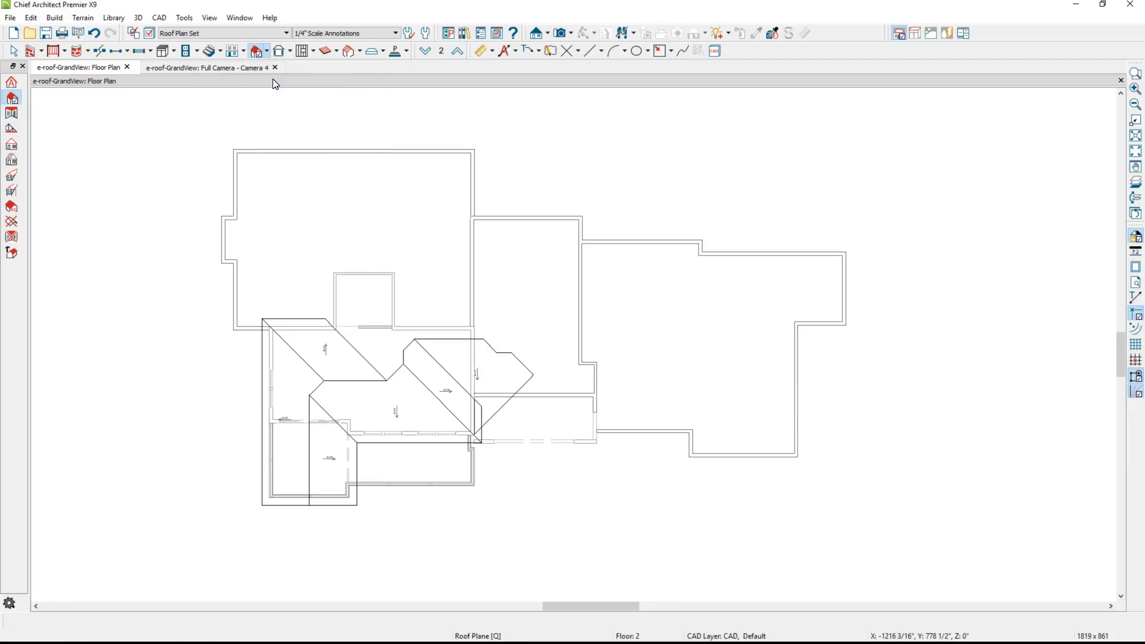
pyautogui.moveTo(163, 147)
pyautogui.mouseDown()
pyautogui.moveTo(225, 245)
pyautogui.moveTo(371, 409)
pyautogui.moveTo(478, 501)
pyautogui.moveTo(572, 557)
pyautogui.mouseUp()
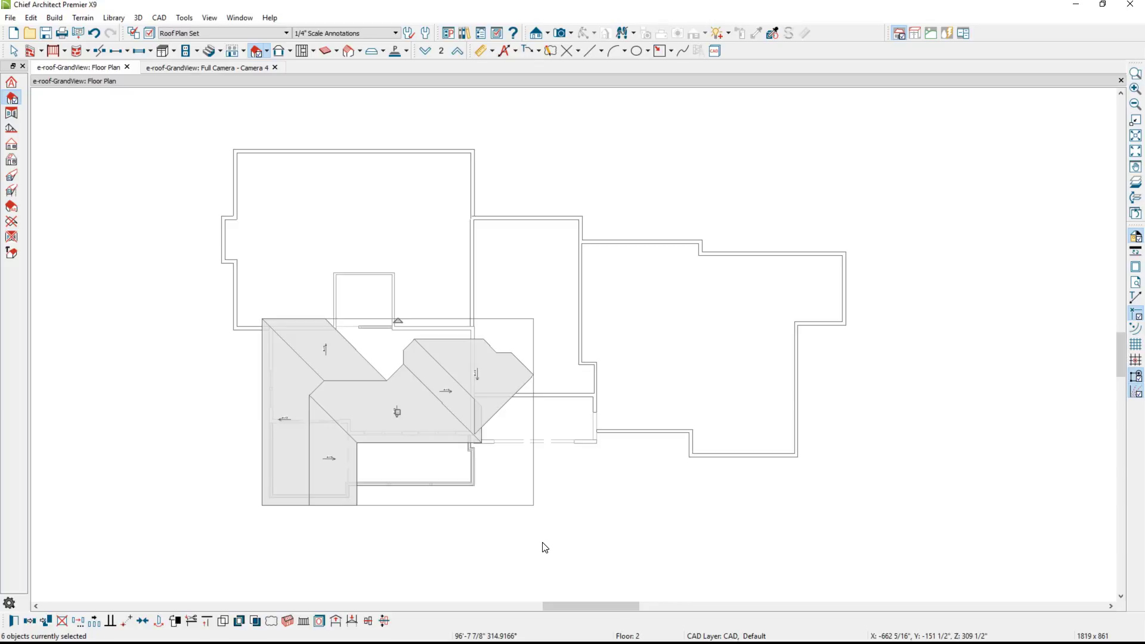
pyautogui.click(355, 623)
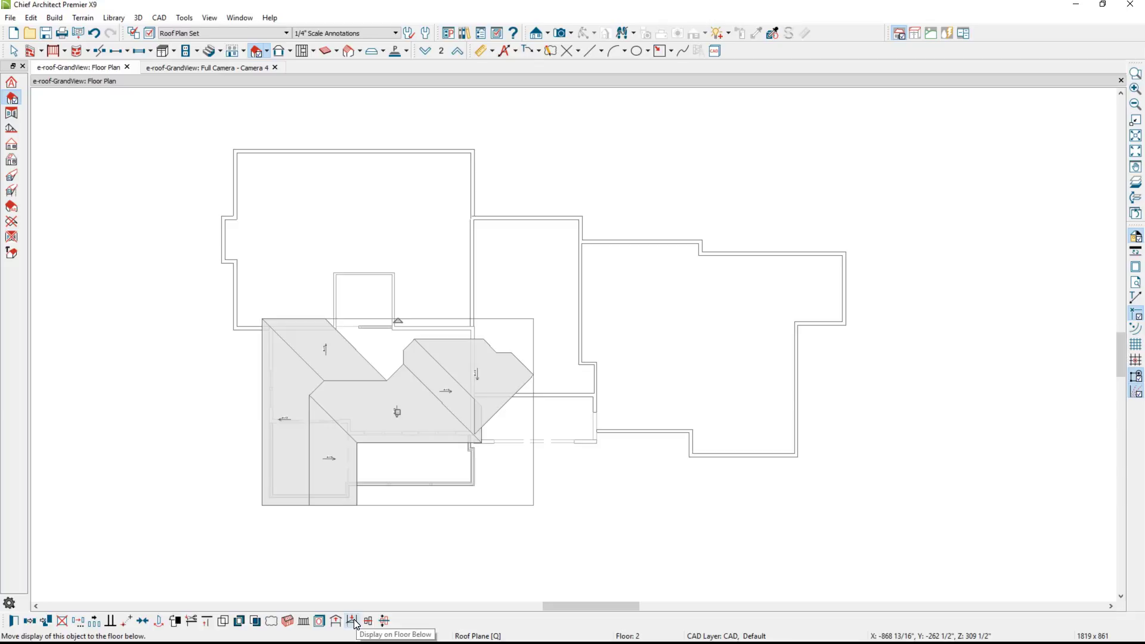
pyautogui.click(354, 622)
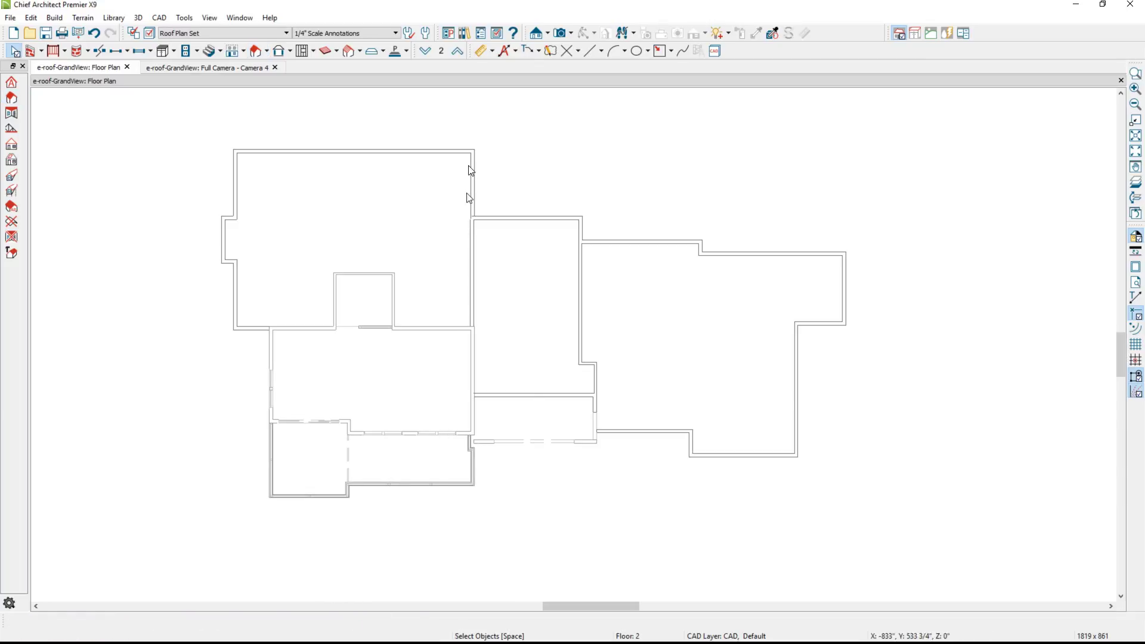
# - On Floor 1, extend a roof plane's left edge out to meet the wall, then return to Camera 4
pyautogui.click(426, 54)
pyautogui.scroll(3, 598, 417)
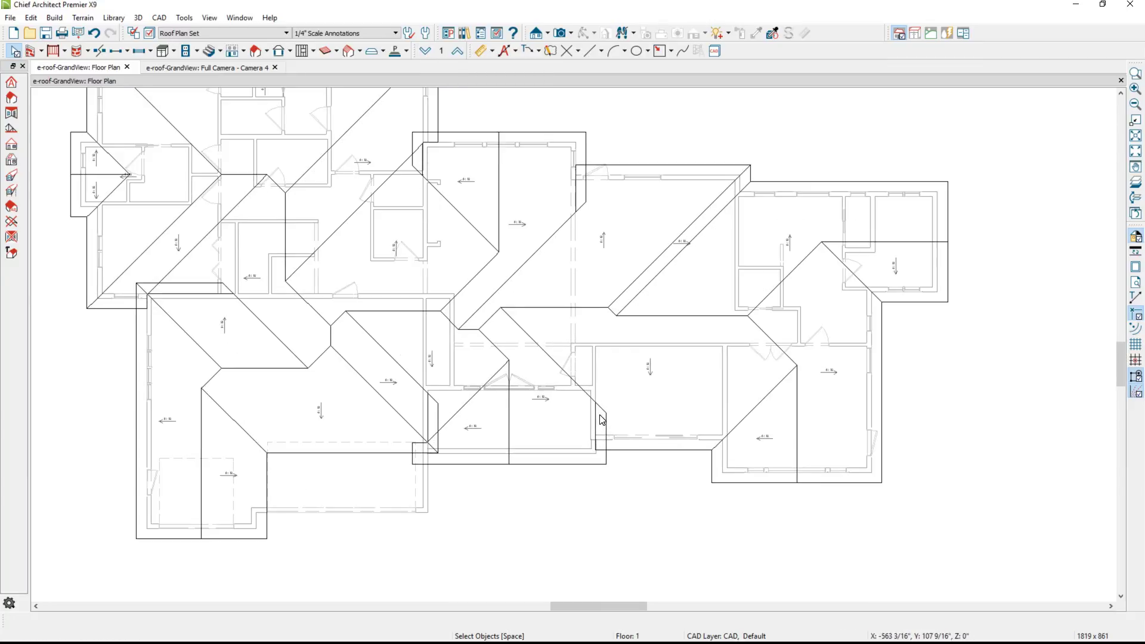
pyautogui.scroll(5, 602, 419)
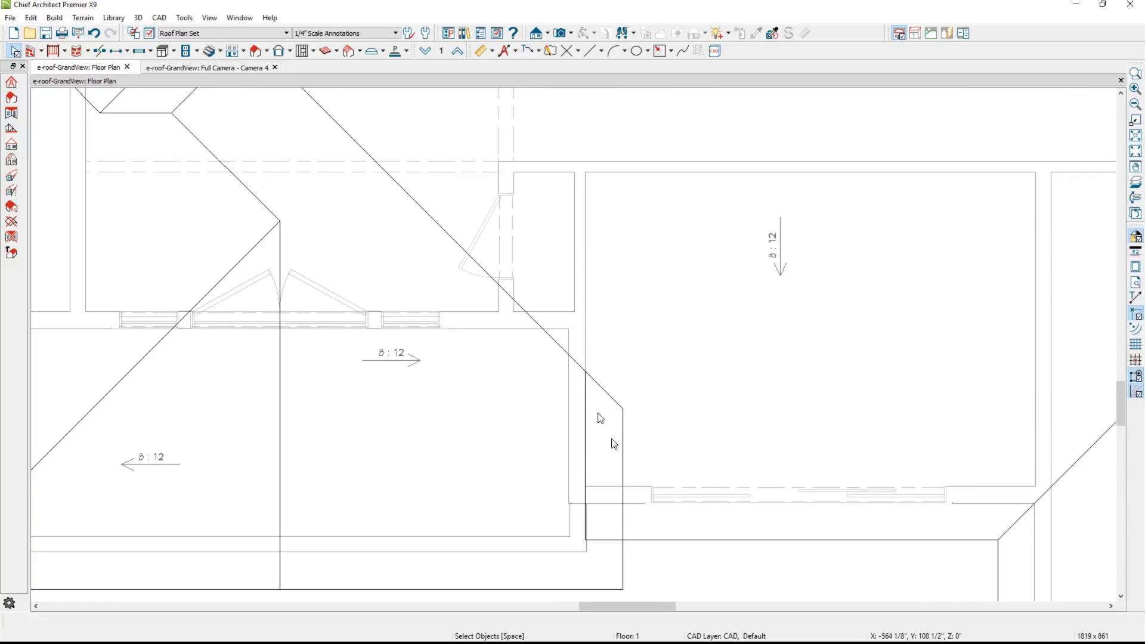
pyautogui.click(659, 542)
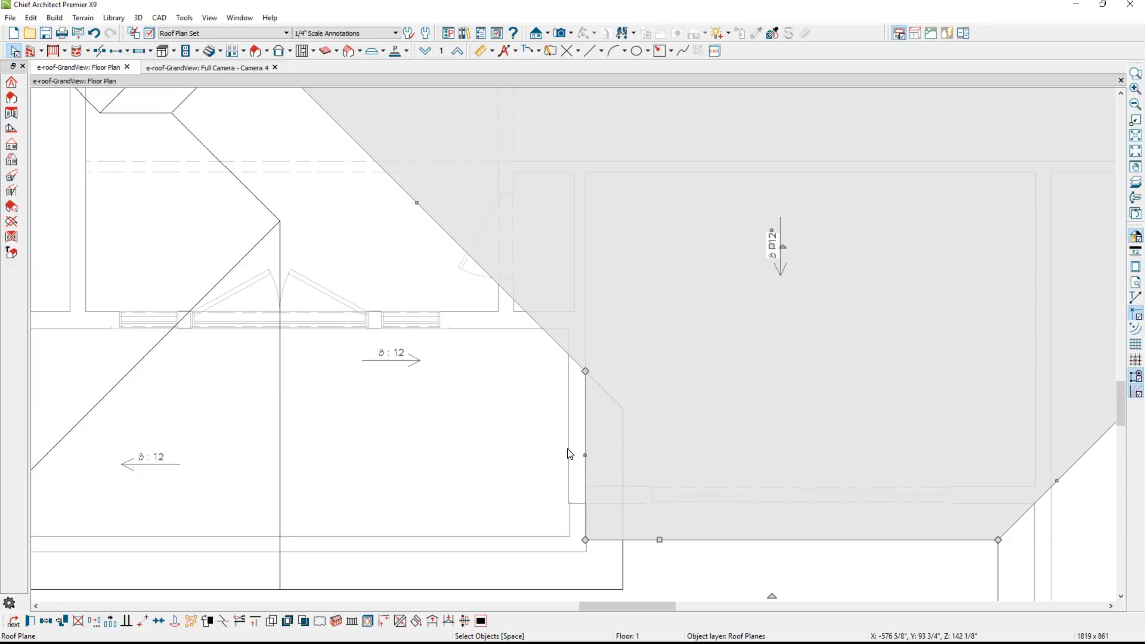
pyautogui.moveTo(585, 455); pyautogui.dragTo(546, 452)
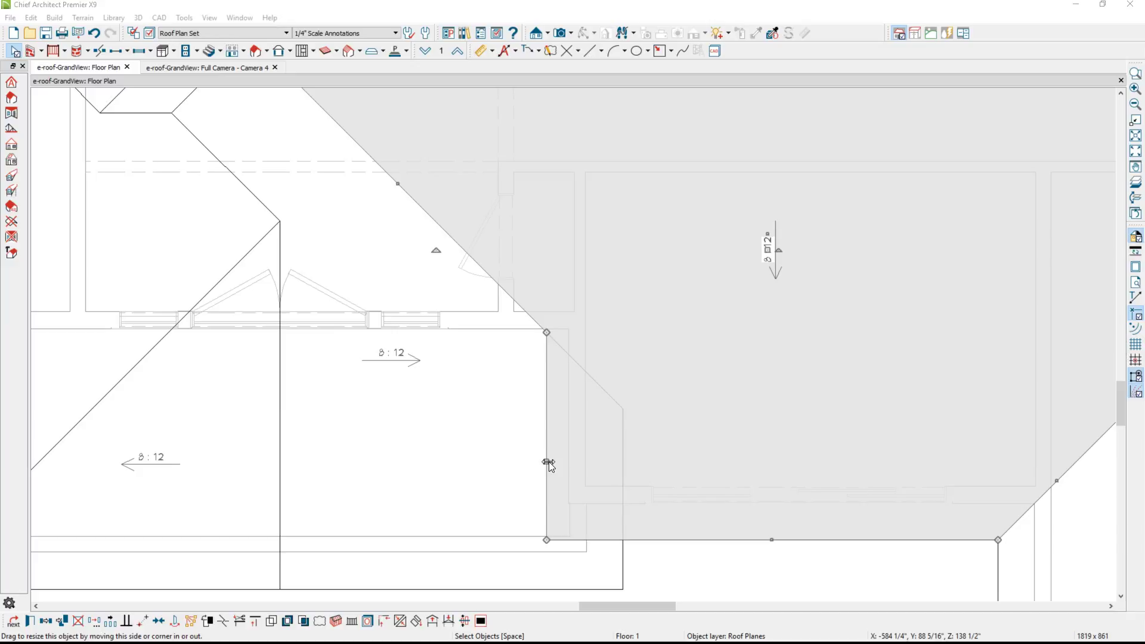
pyautogui.click(220, 67)
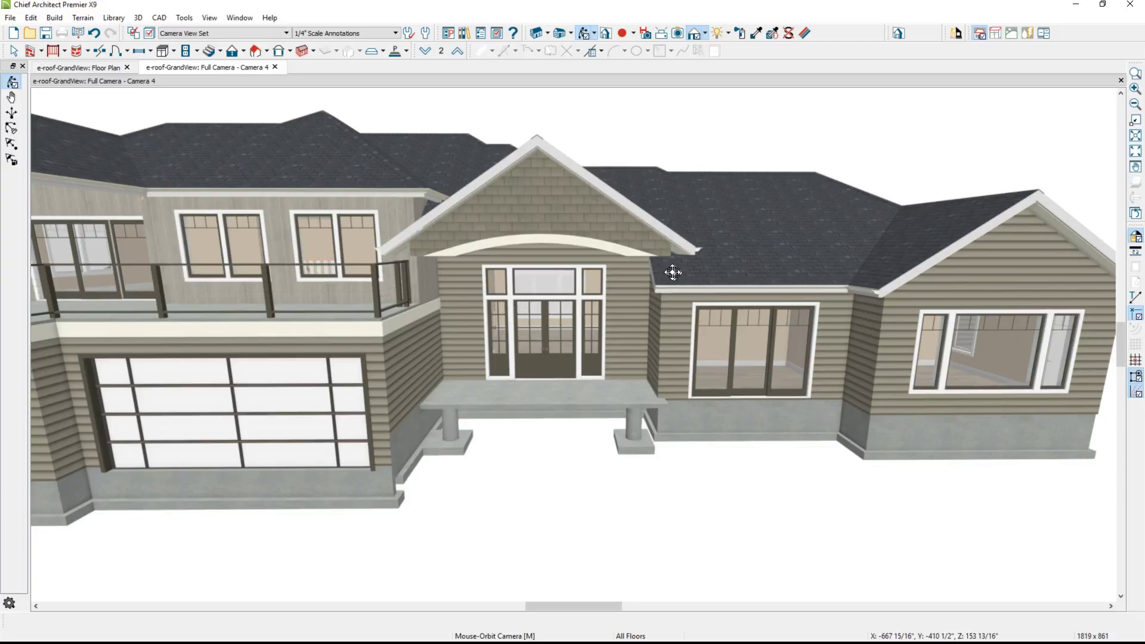
# - Switch the right wing's gable wall from lap siding to Siding-Shake-6
pyautogui.moveTo(919, 400); pyautogui.dragTo(686, 333)
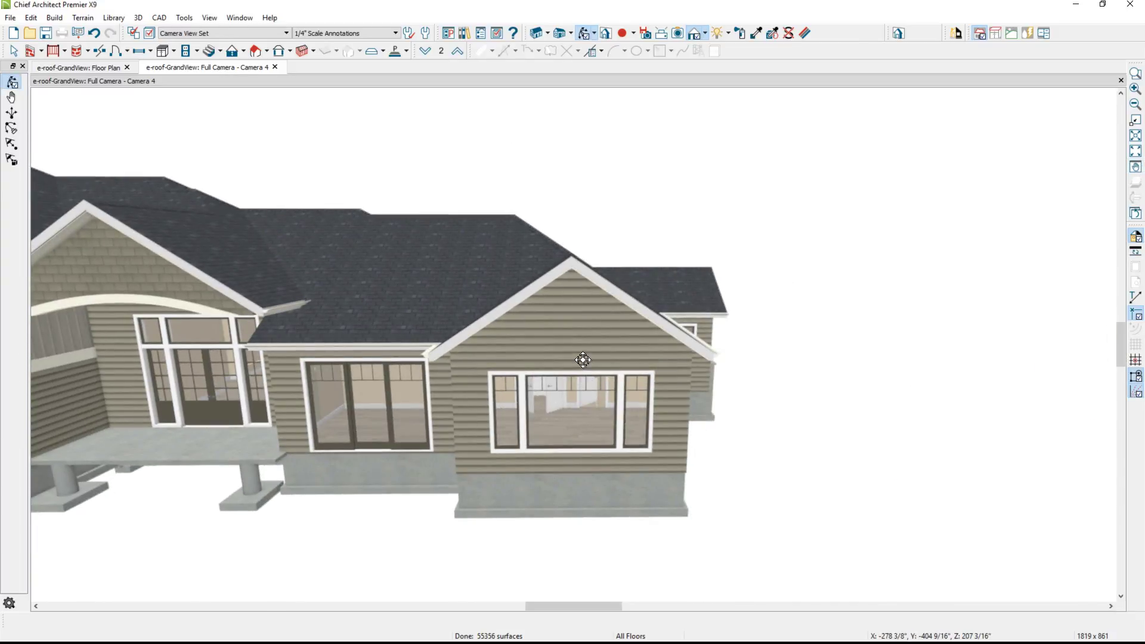
pyautogui.click(570, 332)
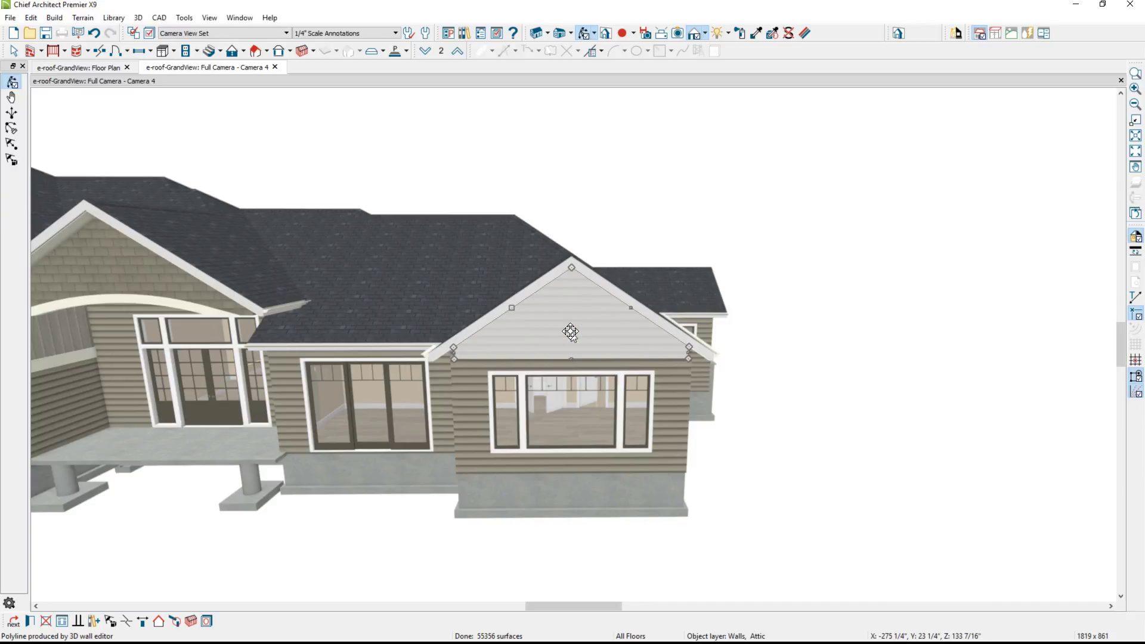
pyautogui.doubleClick(571, 331)
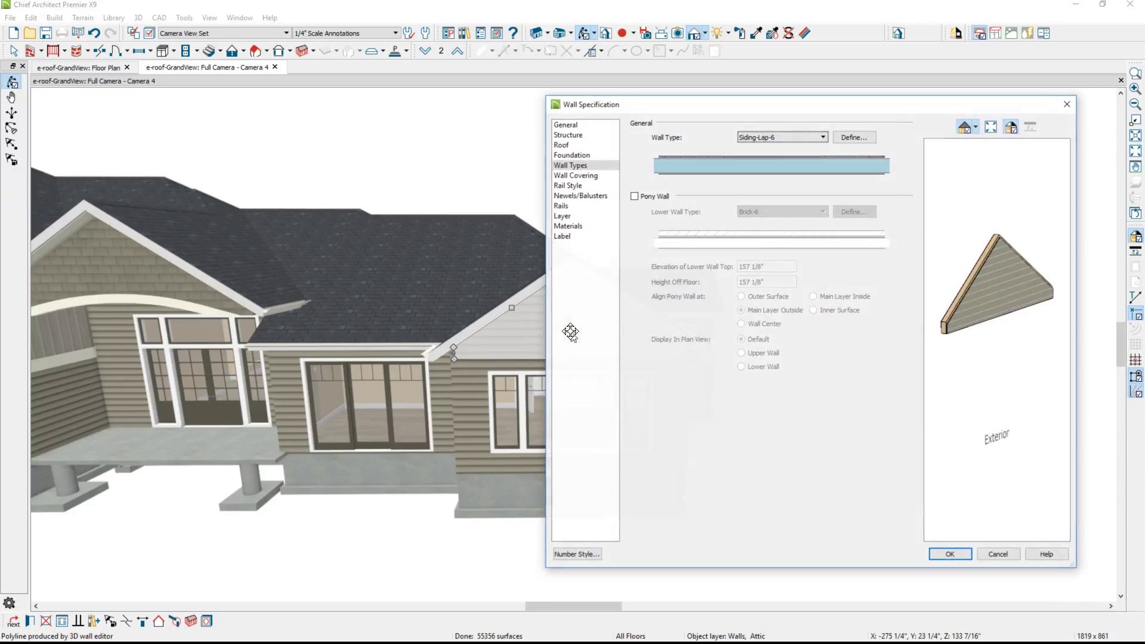
pyautogui.click(764, 138)
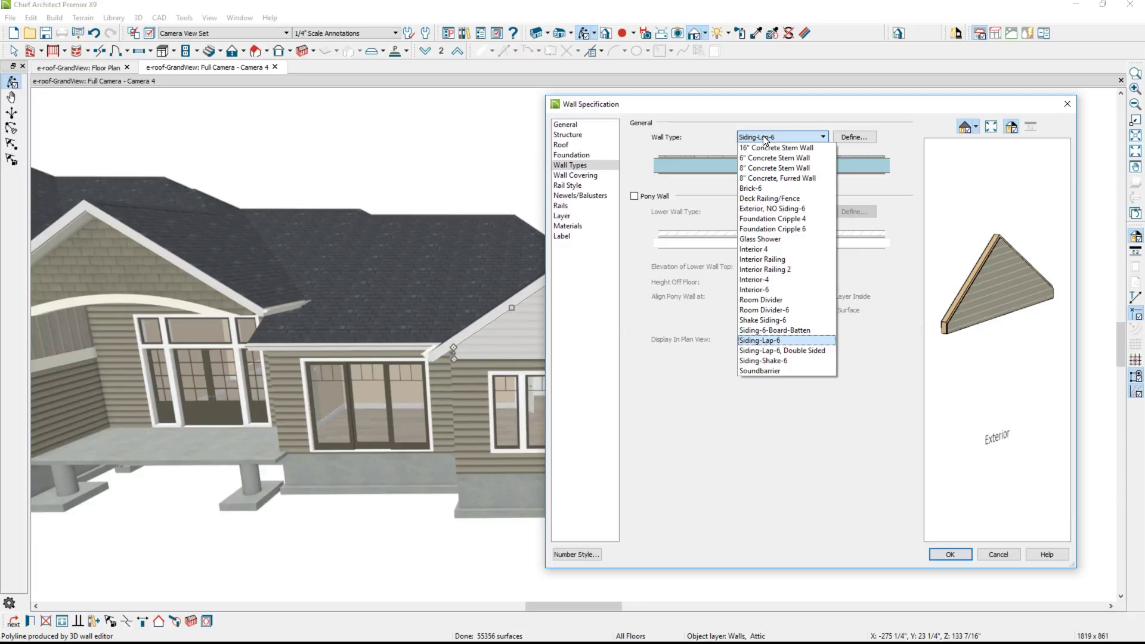
pyautogui.click(775, 360)
pyautogui.press('Return')
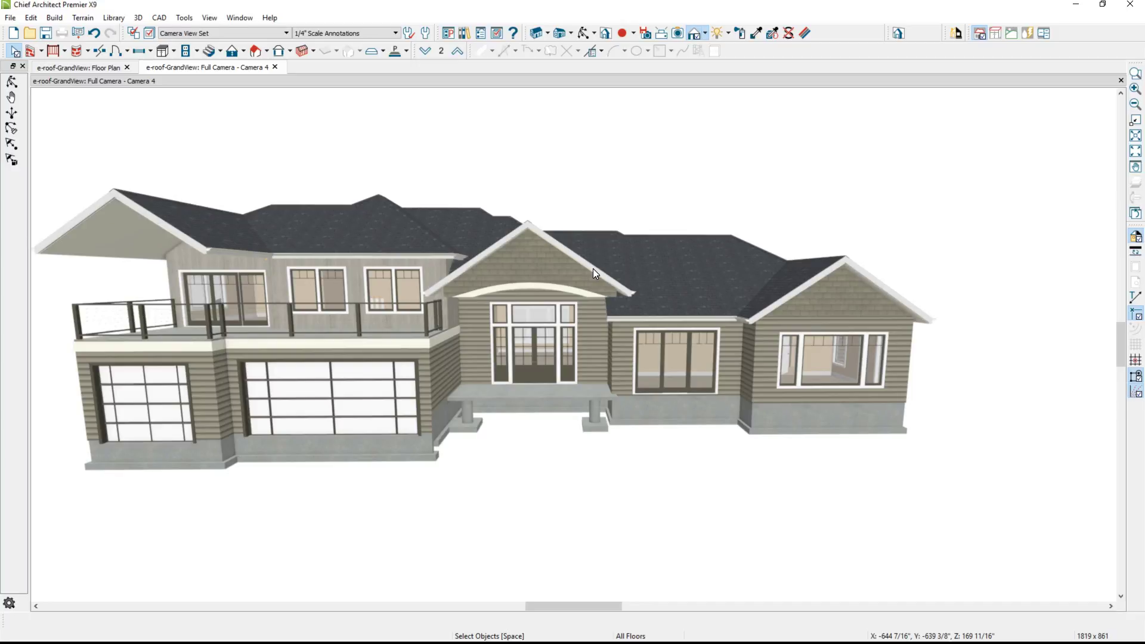
# - From the Grandview user catalog, place Column, Entry Grandview posts on the porch's right and left sides
pyautogui.click(465, 33)
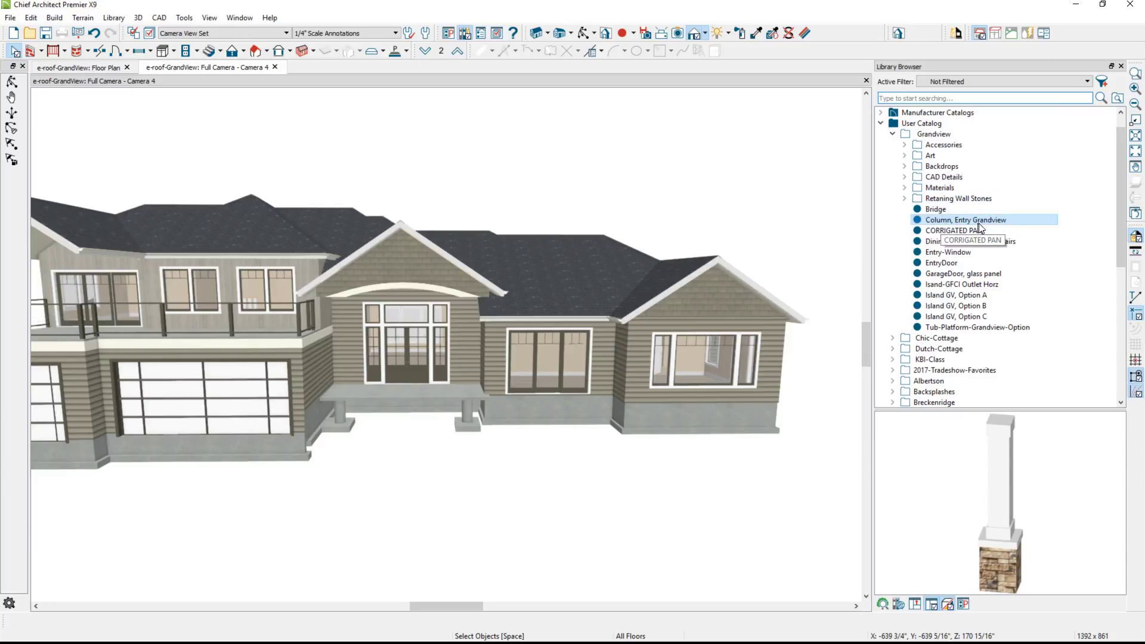
pyautogui.moveTo(1005, 485); pyautogui.dragTo(1067, 484)
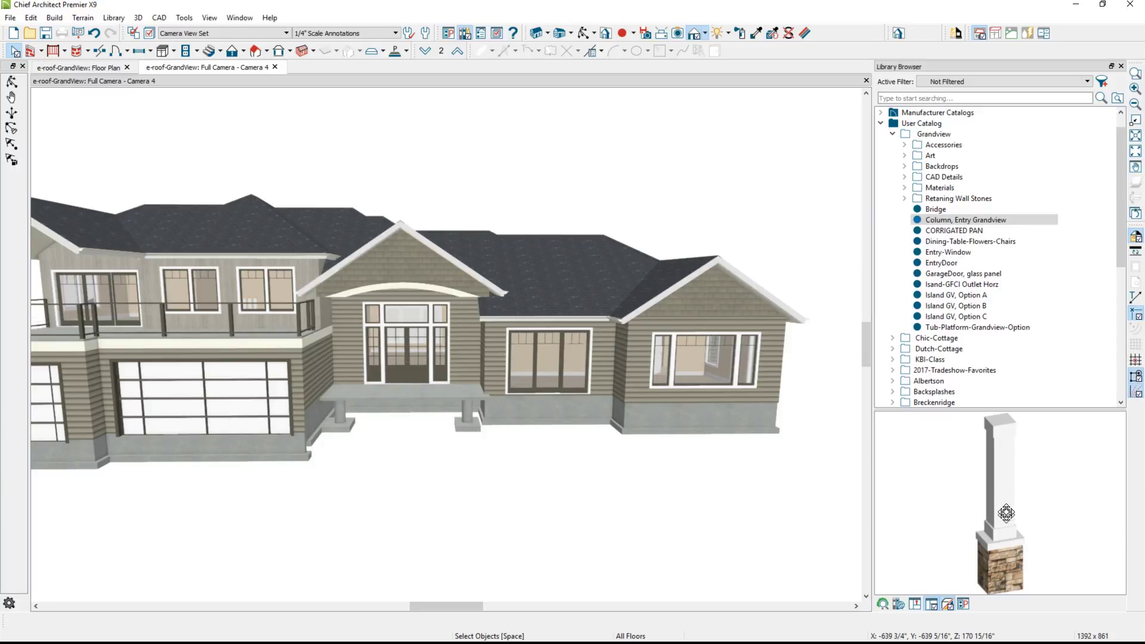
pyautogui.click(1004, 492)
pyautogui.click(478, 389)
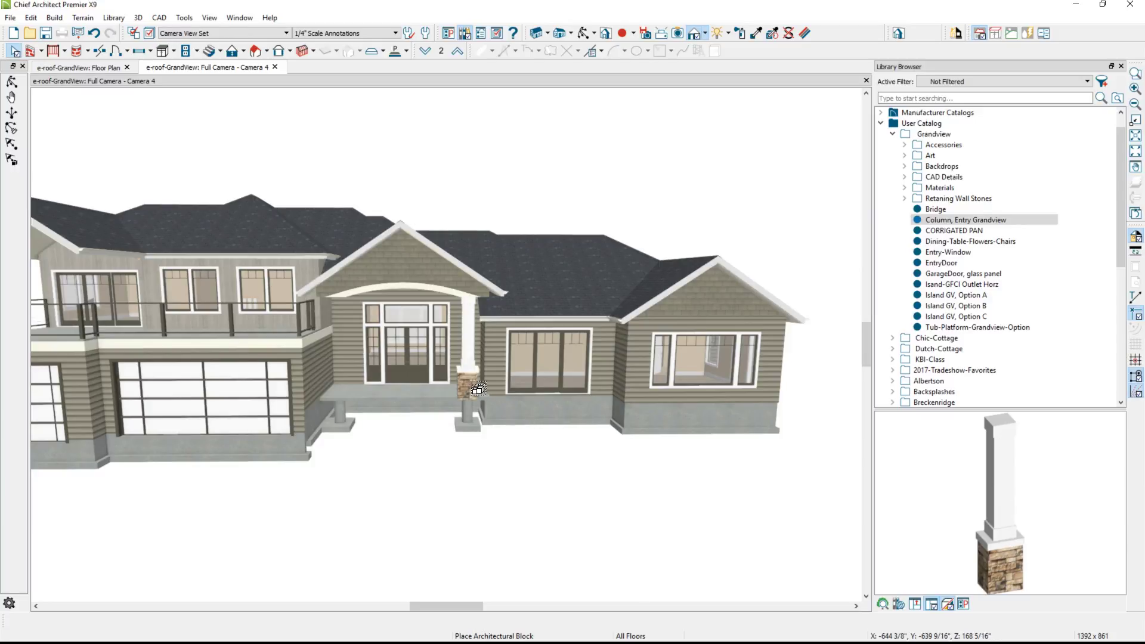
pyautogui.click(351, 388)
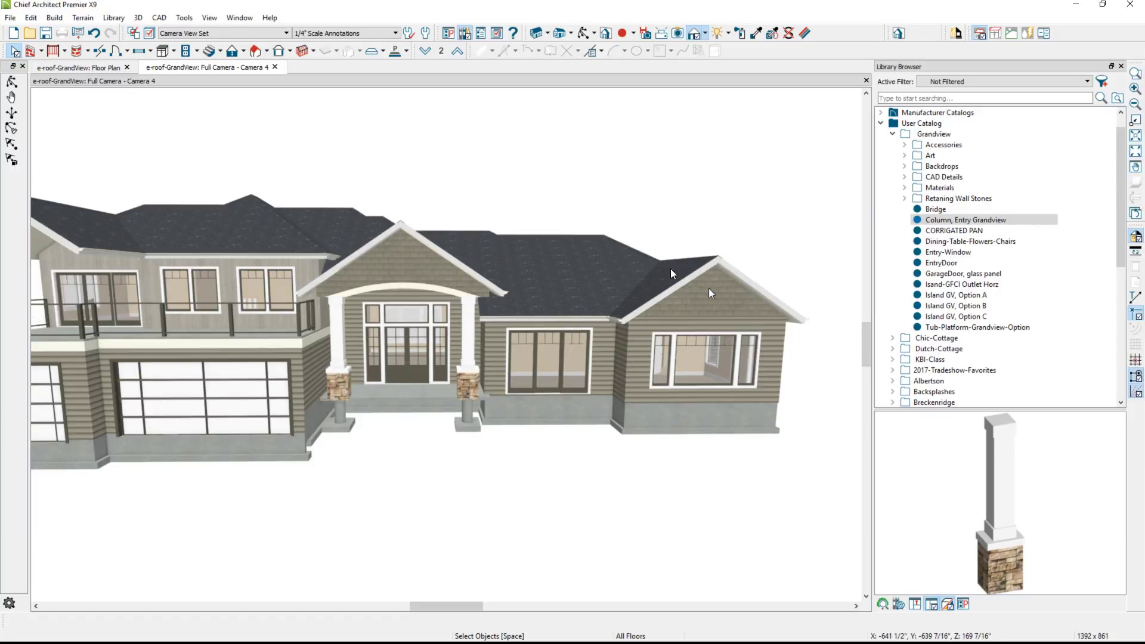
# - Drag an elevation camera toward the house front to create Elevation 1, then close the Library Browser
pyautogui.click(87, 69)
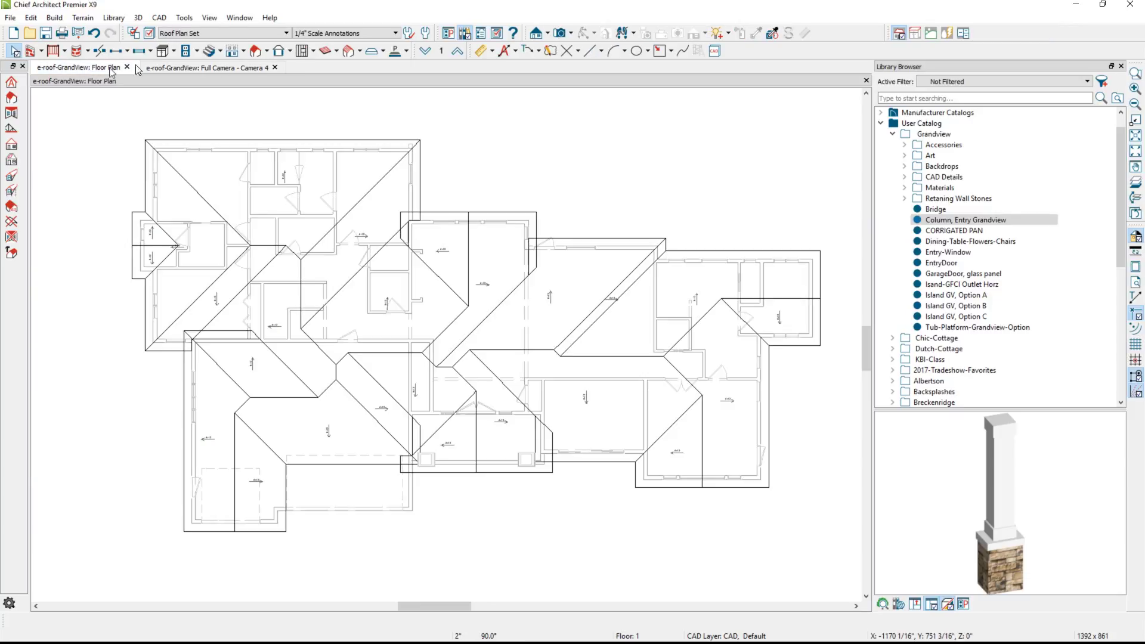
pyautogui.click(534, 34)
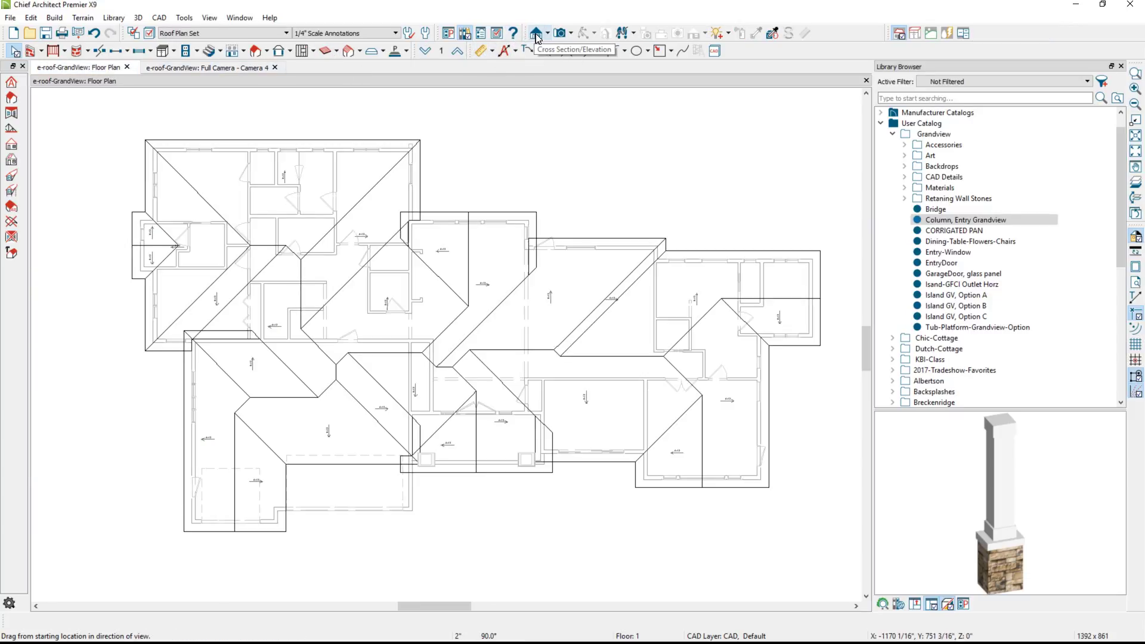
pyautogui.moveTo(469, 553); pyautogui.dragTo(476, 465)
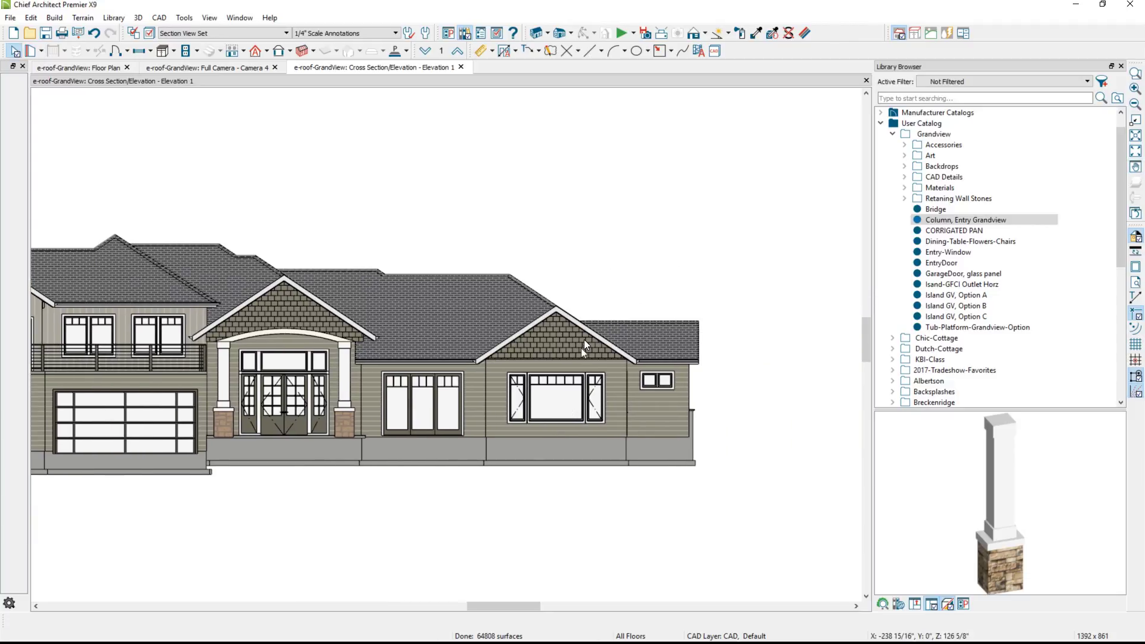
pyautogui.scroll(3, 585, 338)
pyautogui.scroll(2, 538, 399)
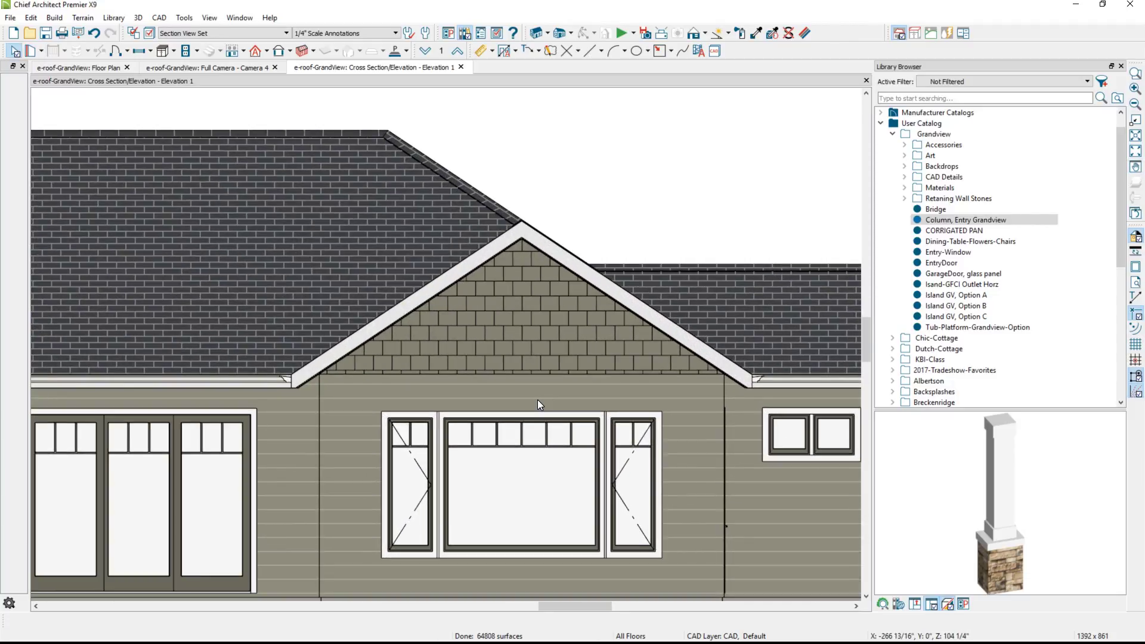
pyautogui.click(1121, 67)
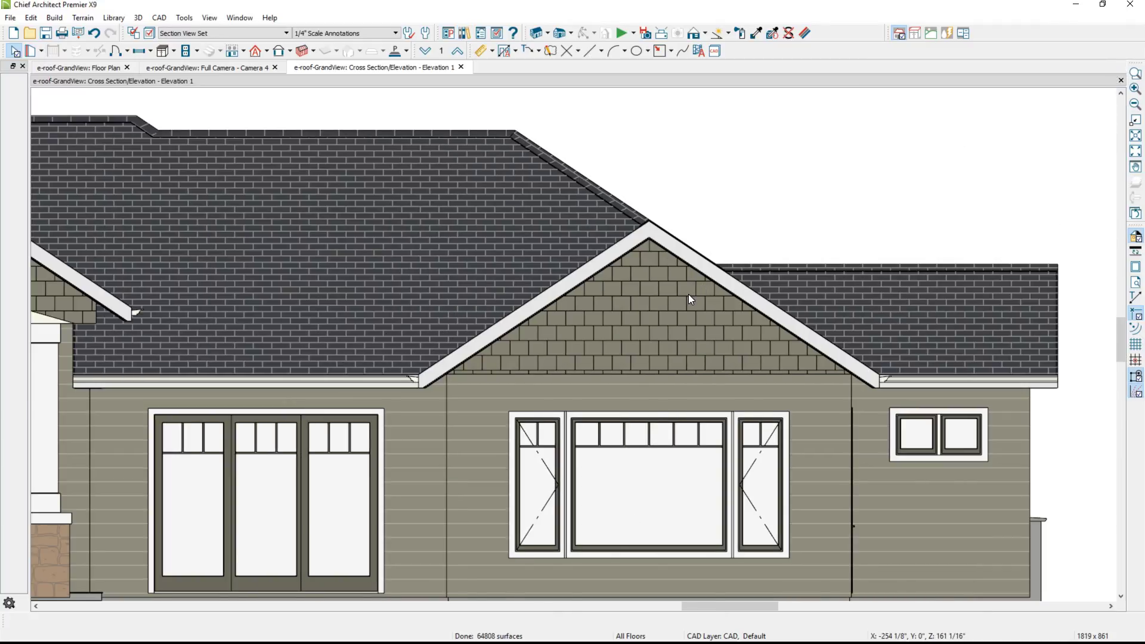
pyautogui.click(396, 51)
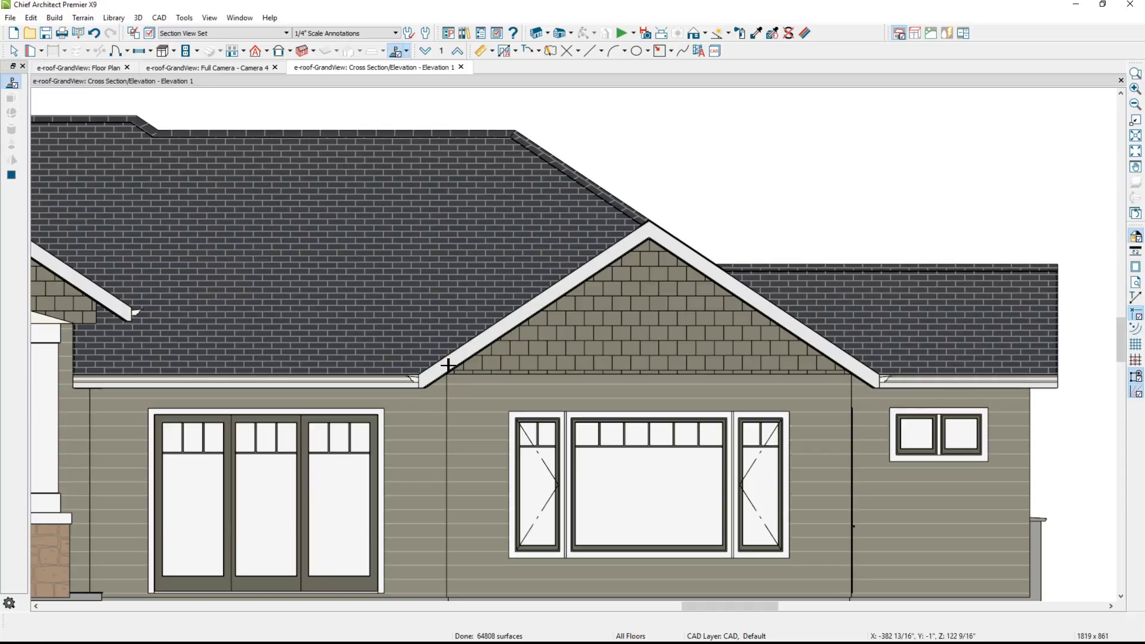
# - Draw a solid band under the right gable's shakes and paint it the trim's Brite white
pyautogui.moveTo(447, 365)
pyautogui.mouseDown()
pyautogui.moveTo(759, 365)
pyautogui.moveTo(857, 393)
pyautogui.mouseUp()
pyautogui.press('space')
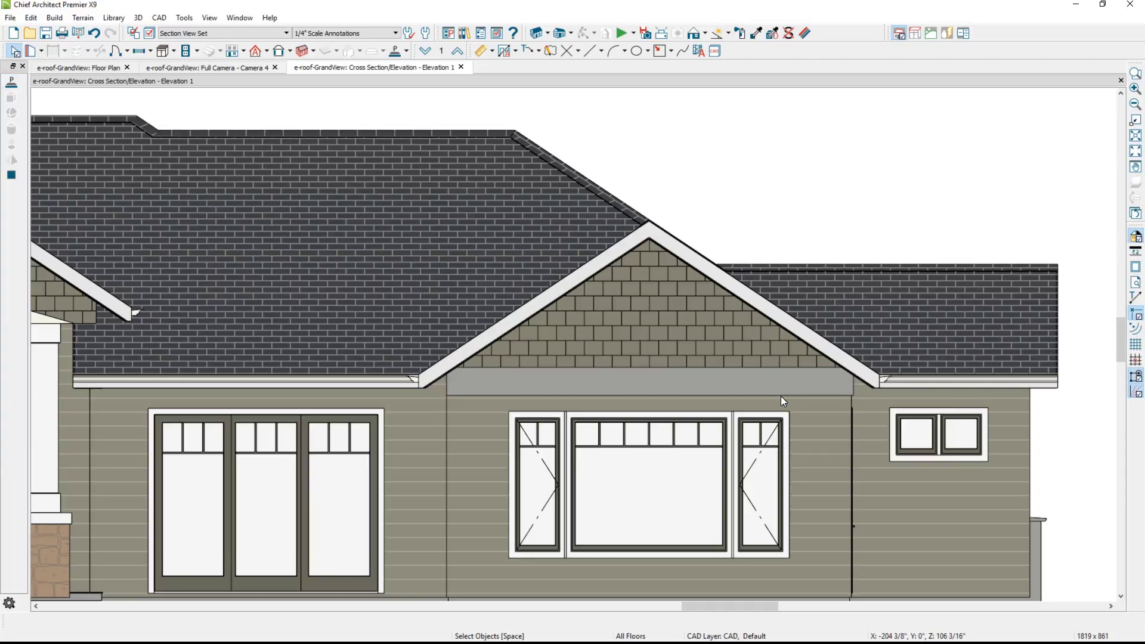
pyautogui.click(755, 34)
pyautogui.click(694, 253)
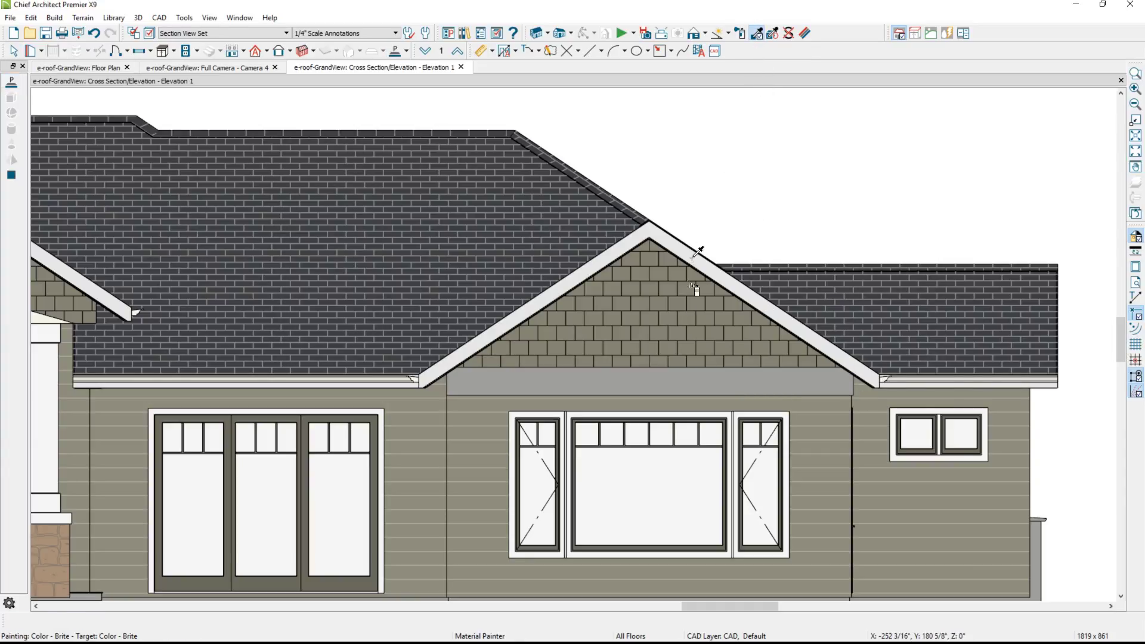
pyautogui.click(685, 378)
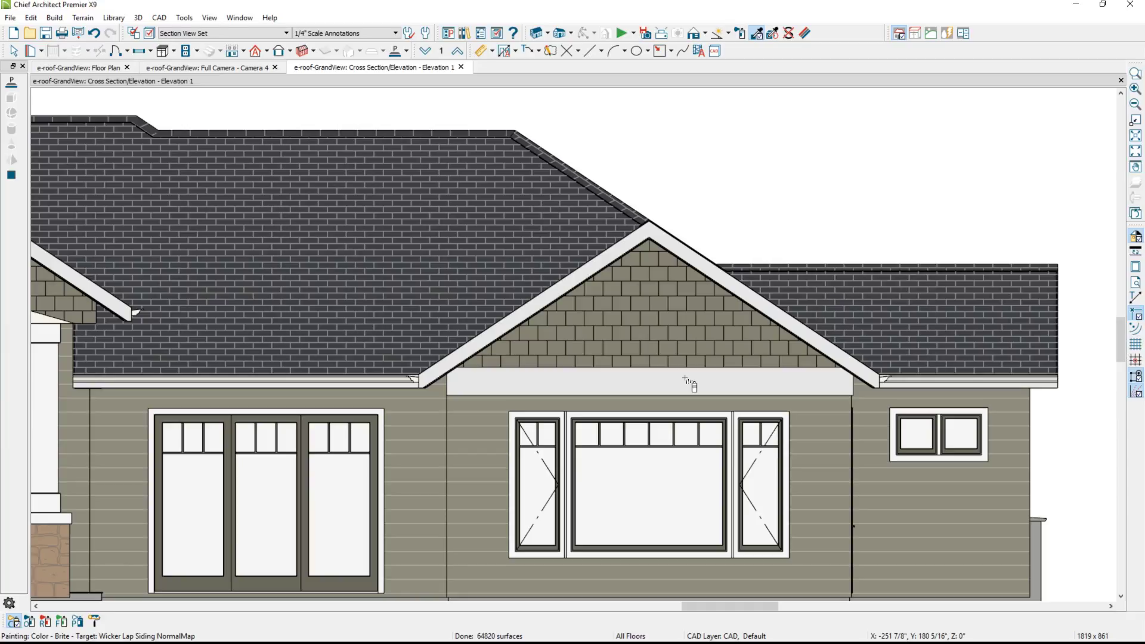
pyautogui.doubleClick(685, 378)
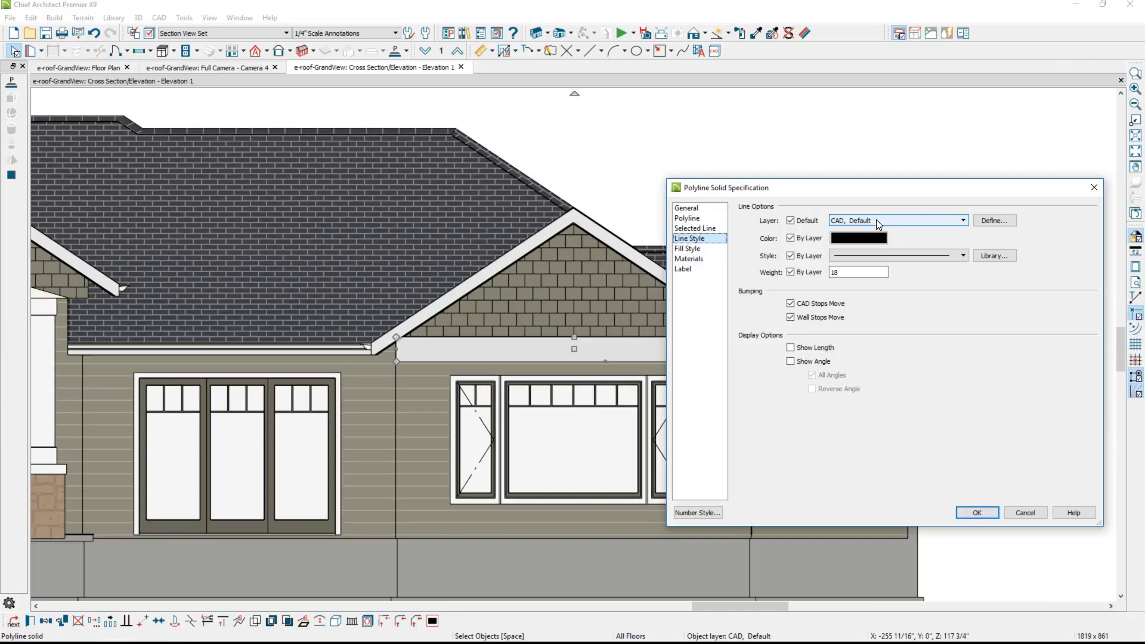
# - Put the white band on the Moldings, Exterior layer
pyautogui.click(882, 222)
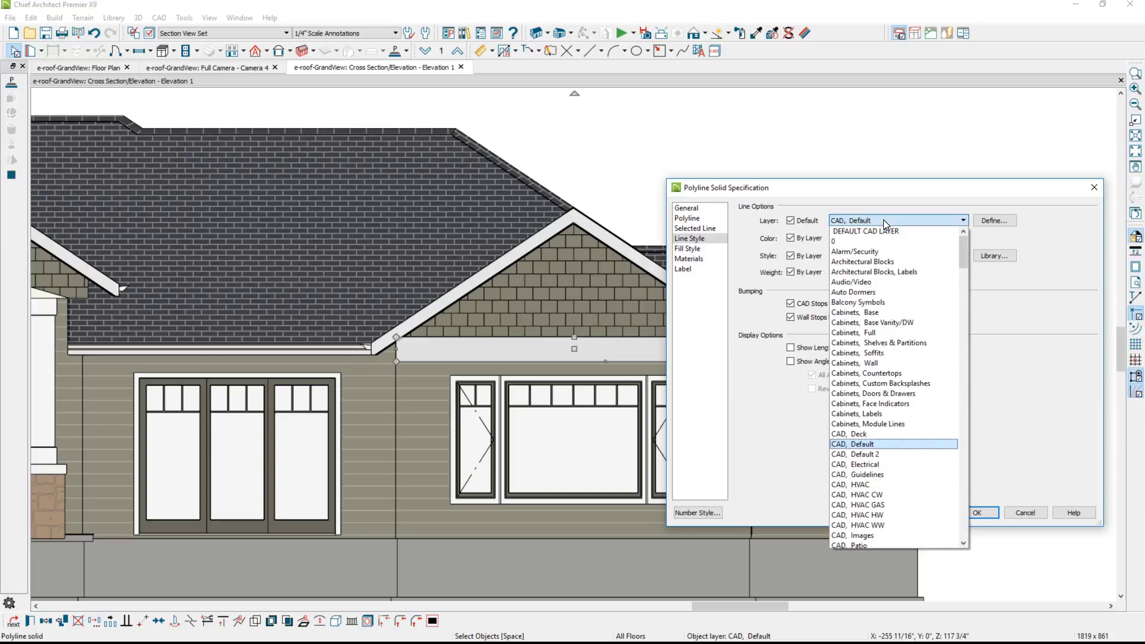
pyautogui.press('m')
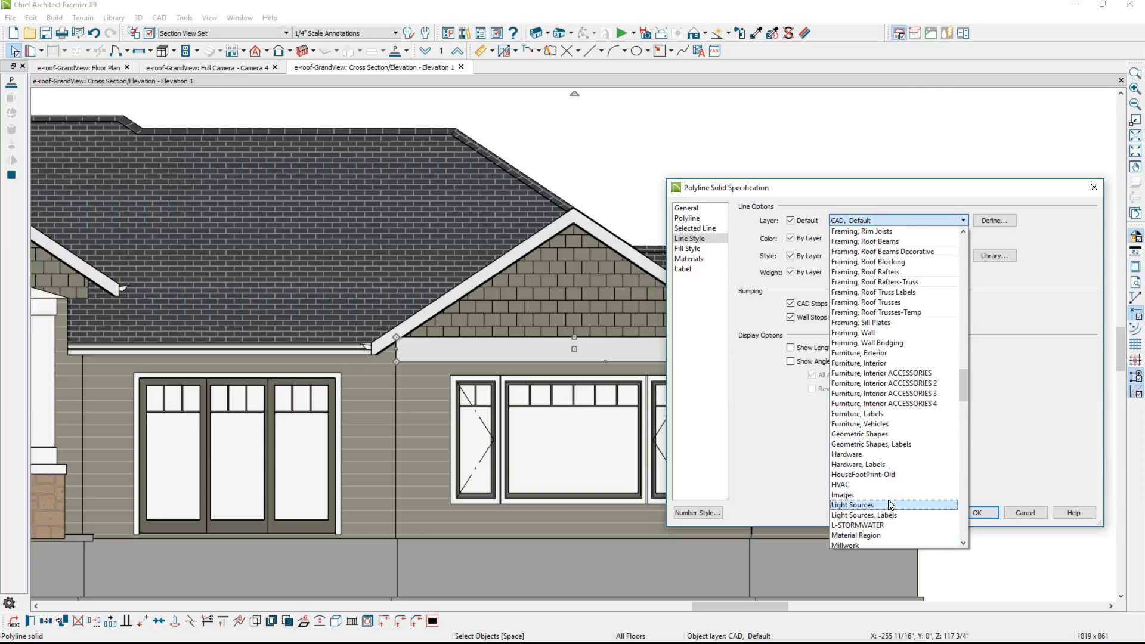
pyautogui.scroll(-2, 907, 513)
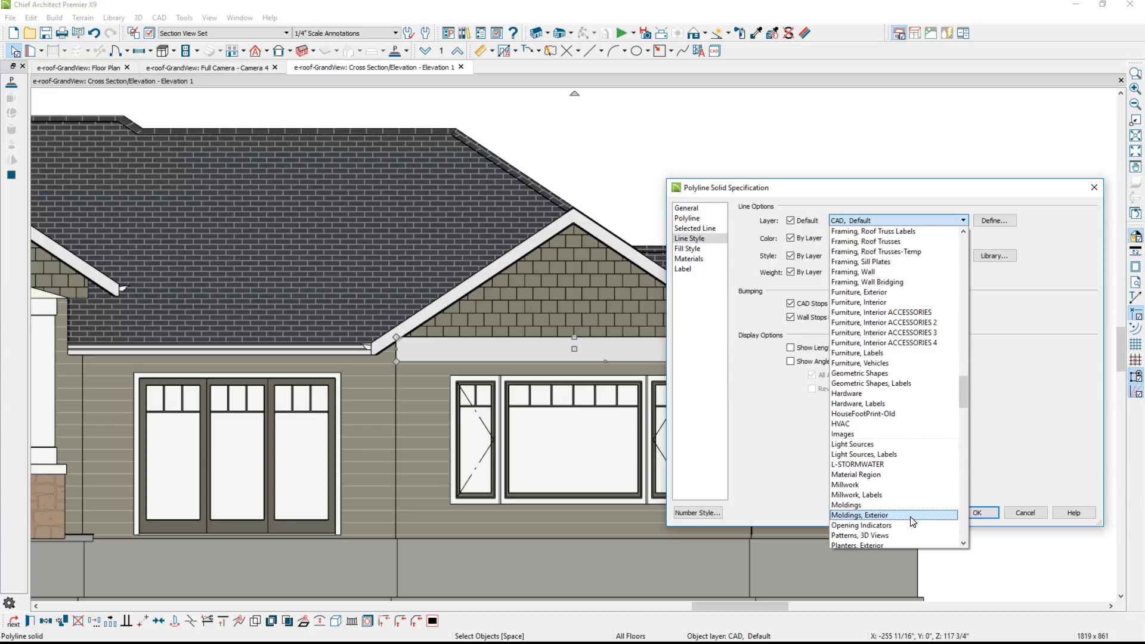
pyautogui.click(895, 515)
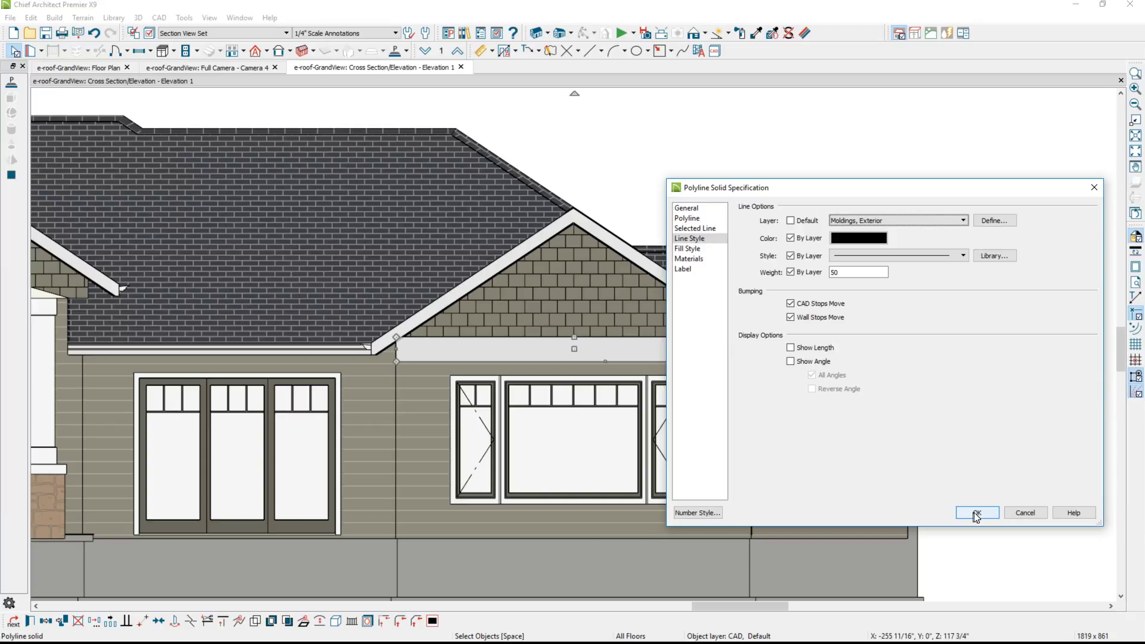
pyautogui.click(977, 513)
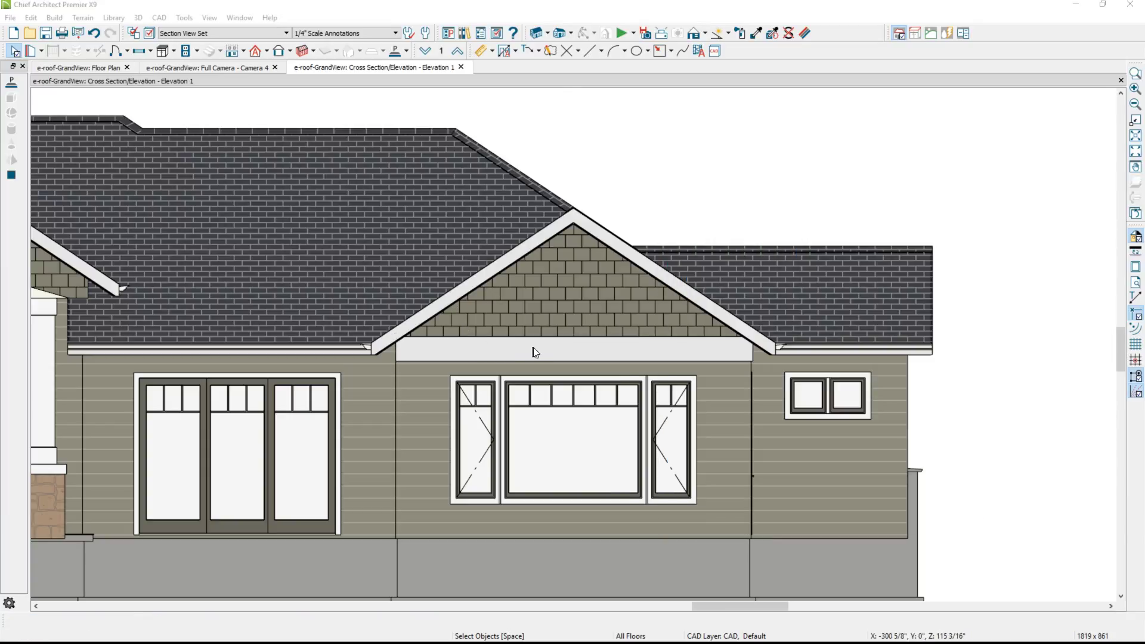
# - Zoom in on the gable and bring up the line-drawing tool choices
pyautogui.scroll(2, 534, 349)
pyautogui.scroll(2, 535, 348)
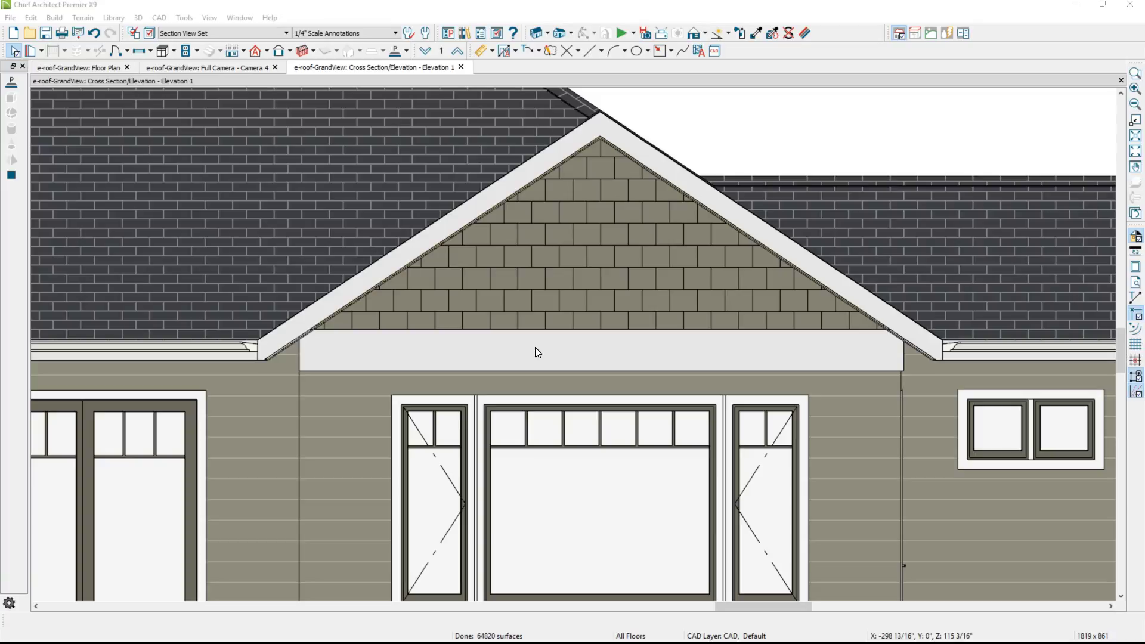
pyautogui.click(600, 52)
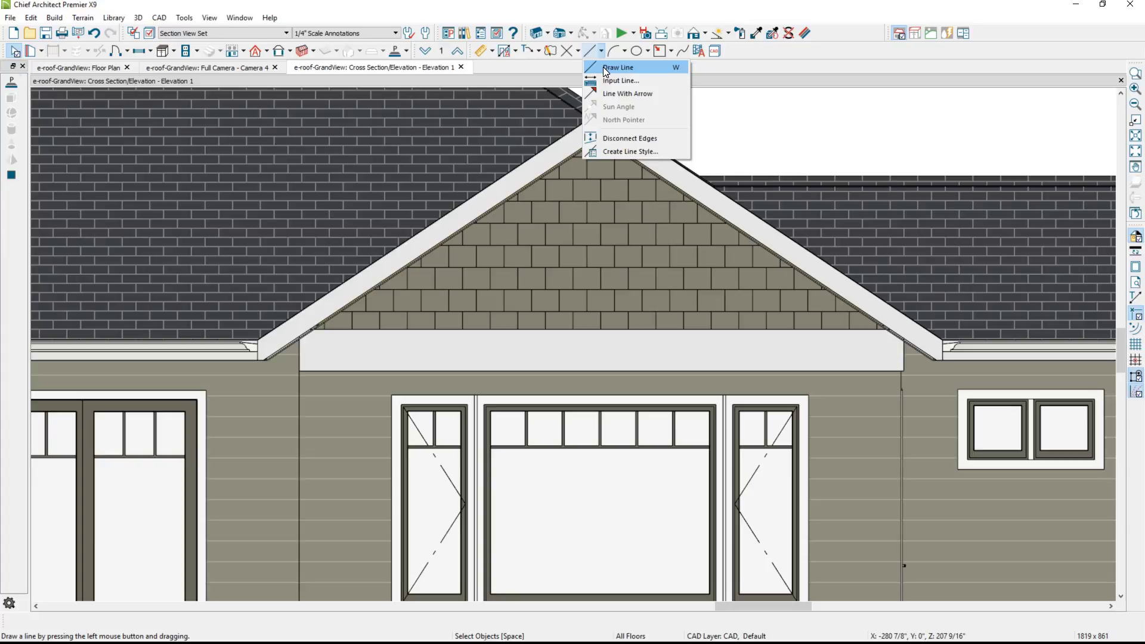
# - Make the CAD, Default layer magenta and draw a line across the gable above the frieze
pyautogui.click(603, 67)
pyautogui.click(414, 33)
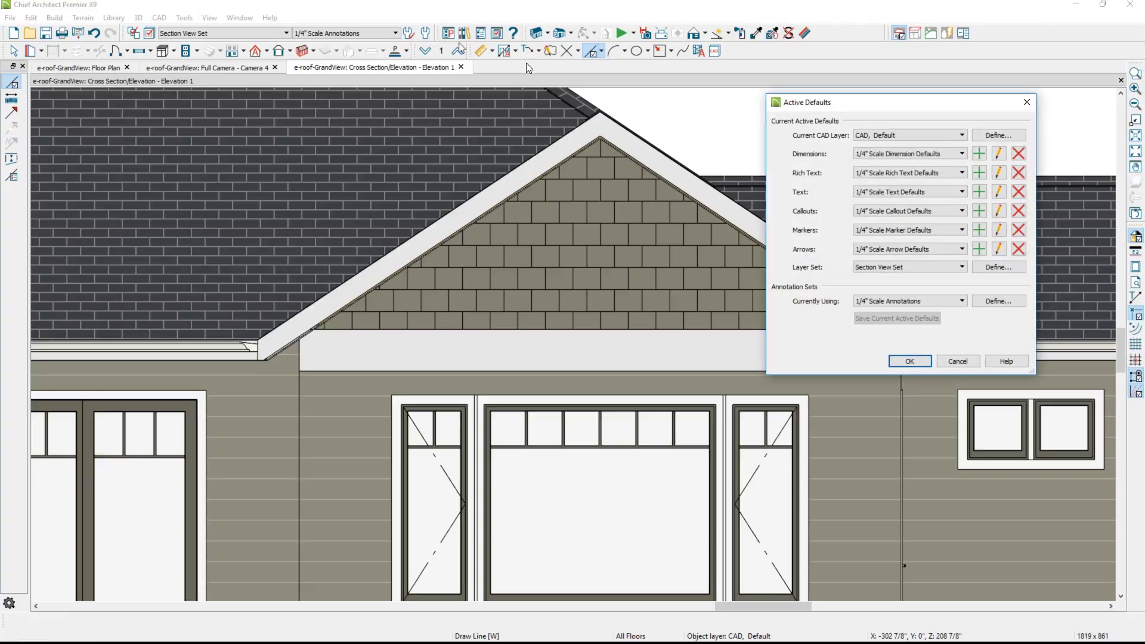
pyautogui.click(1010, 140)
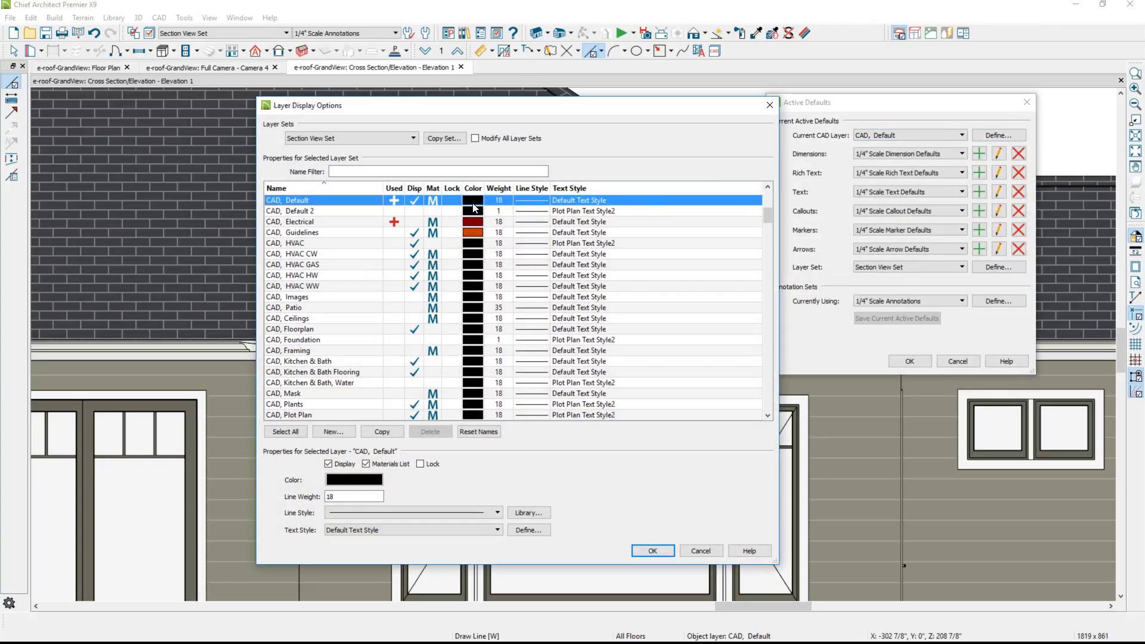
pyautogui.click(358, 480)
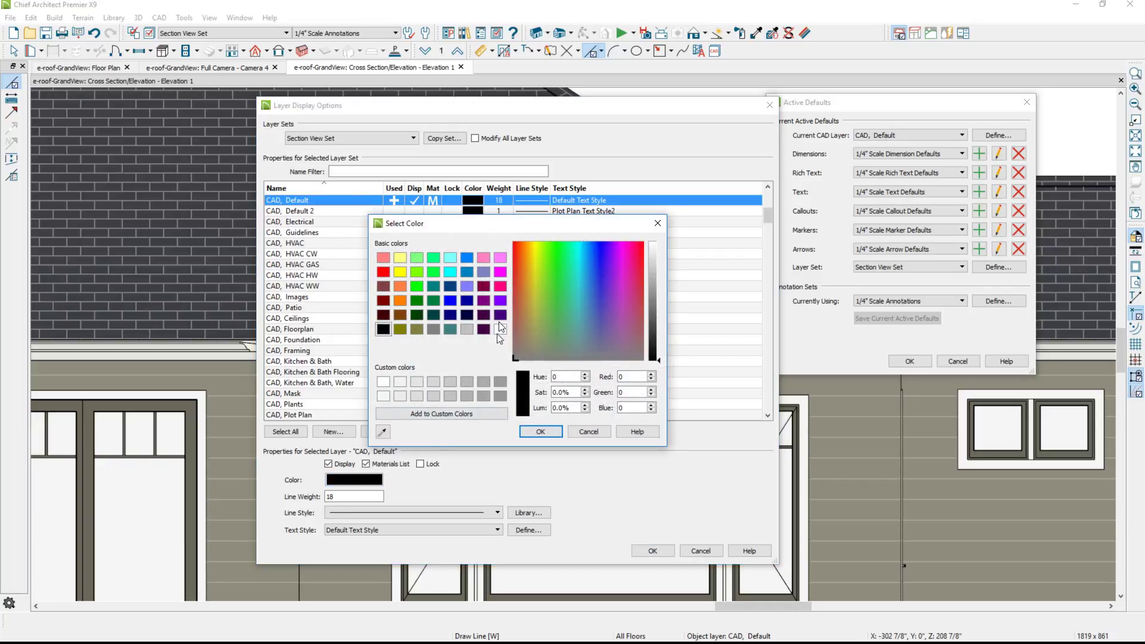
pyautogui.click(500, 271)
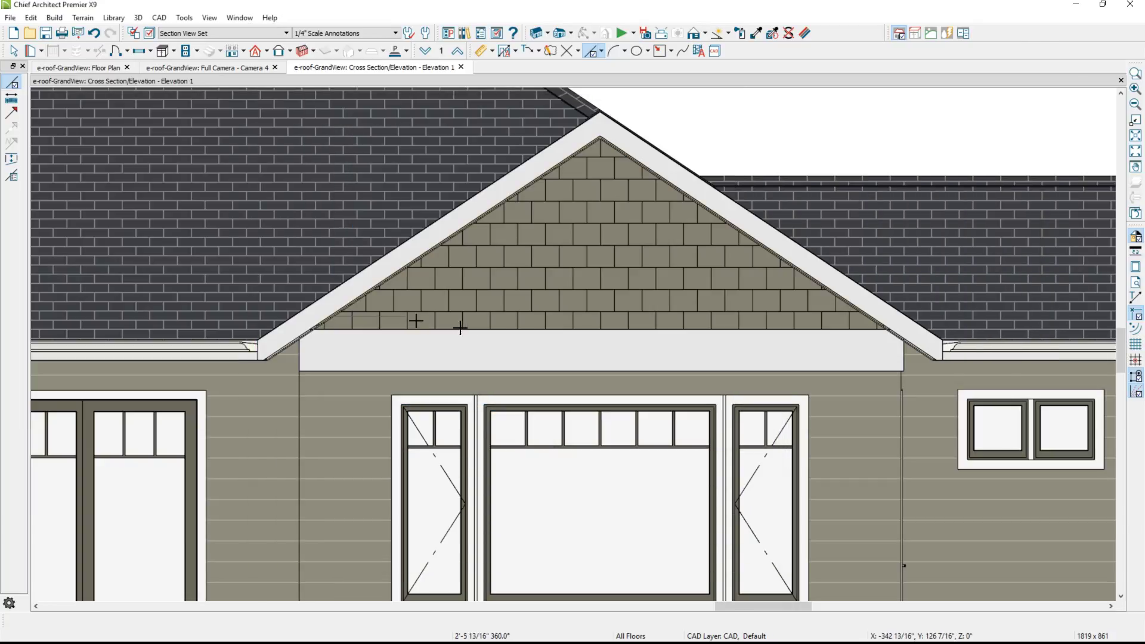
pyautogui.moveTo(460, 328); pyautogui.dragTo(823, 321)
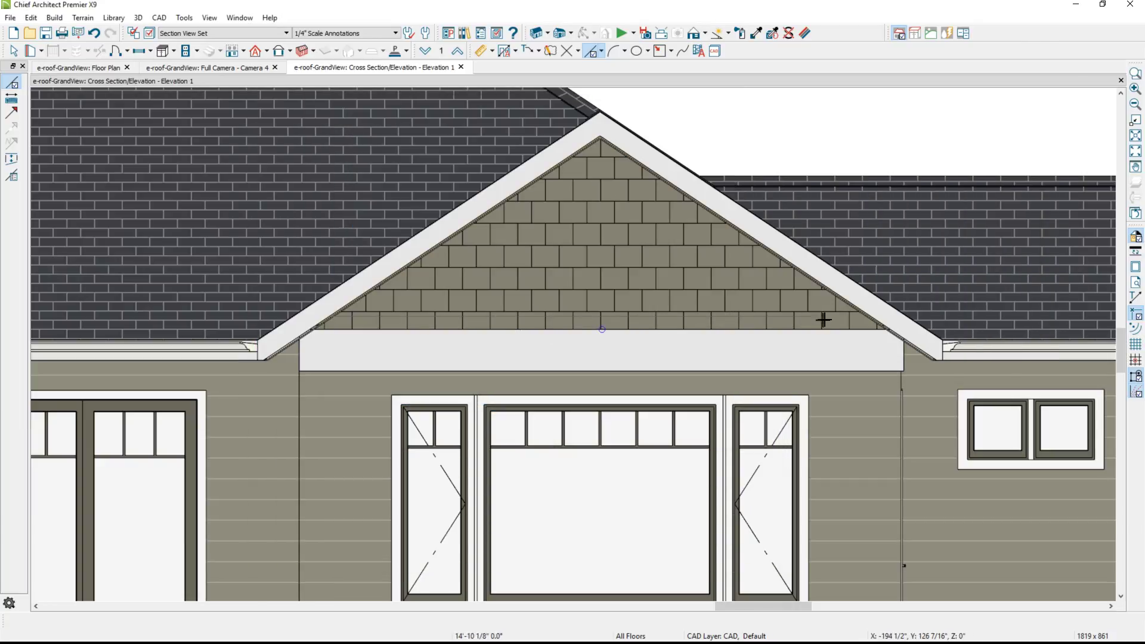
# - Turn the magenta line into an arc bent slightly upward across the gable
pyautogui.press('space')
pyautogui.click(717, 325)
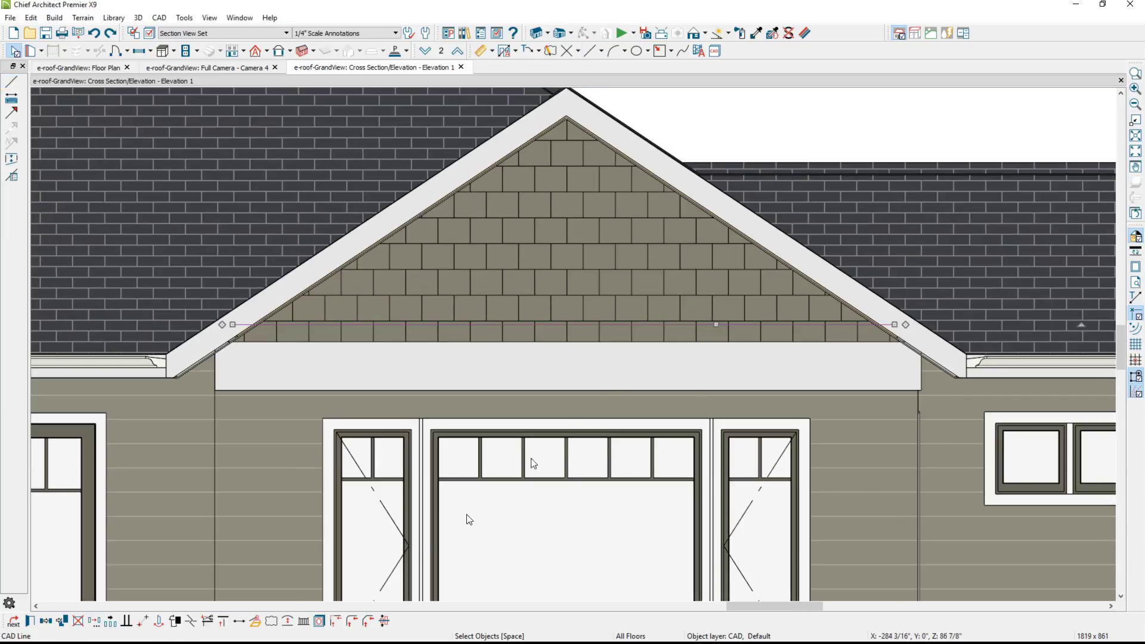
pyautogui.click(303, 620)
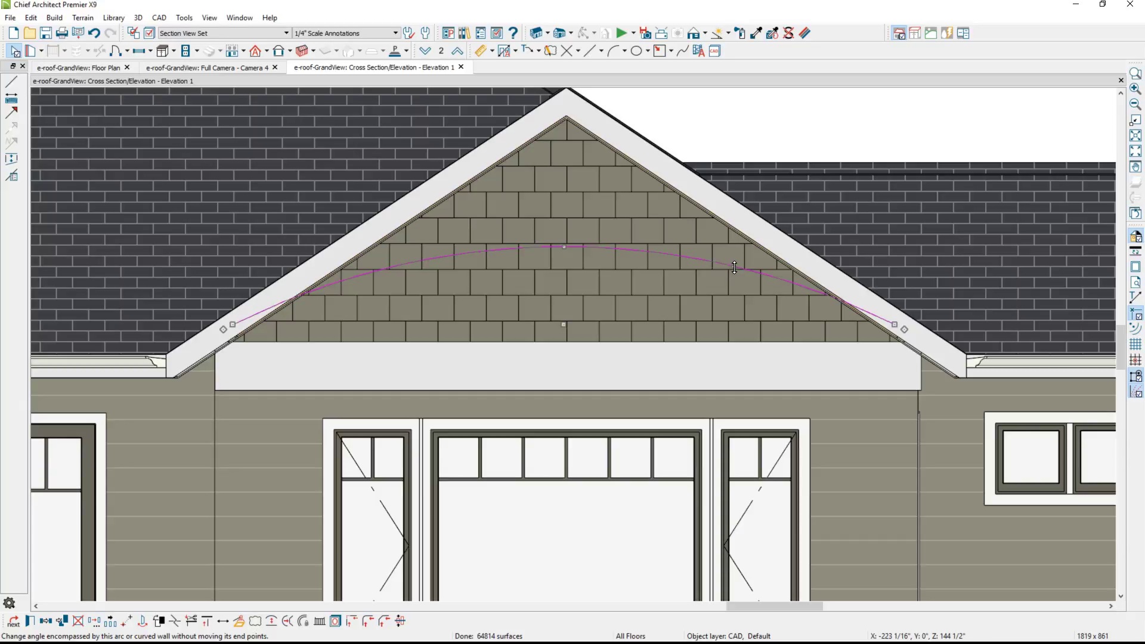
pyautogui.moveTo(734, 267)
pyautogui.mouseDown()
pyautogui.moveTo(725, 337)
pyautogui.moveTo(732, 291)
pyautogui.mouseUp()
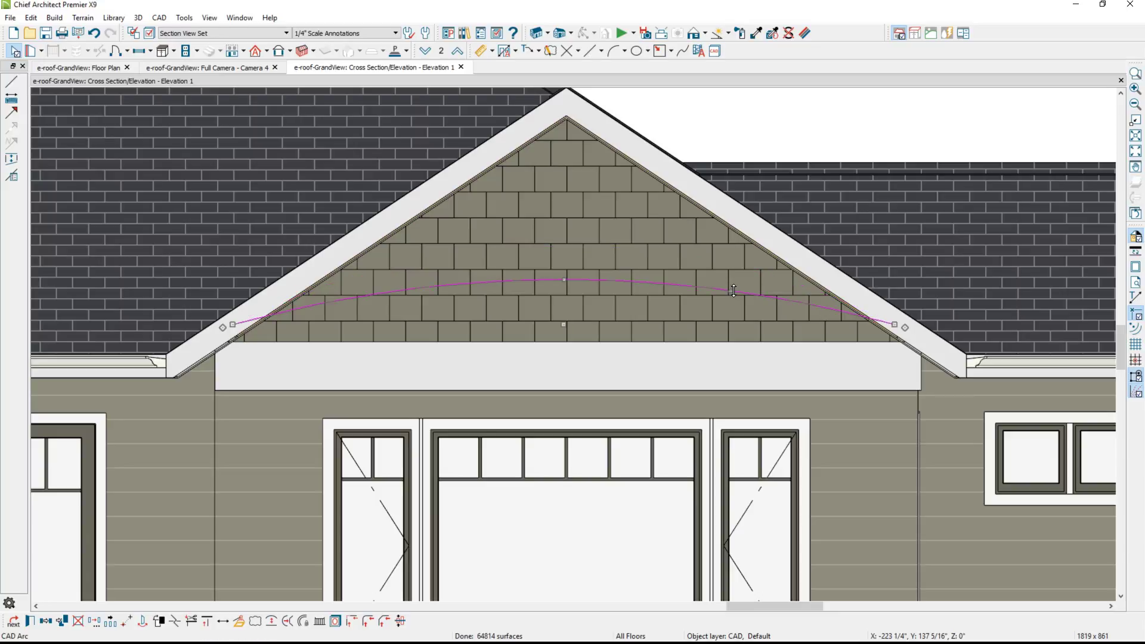
# - Lock the arc's chord and fine-tune its radius in Arc Specification
pyautogui.doubleClick(734, 290)
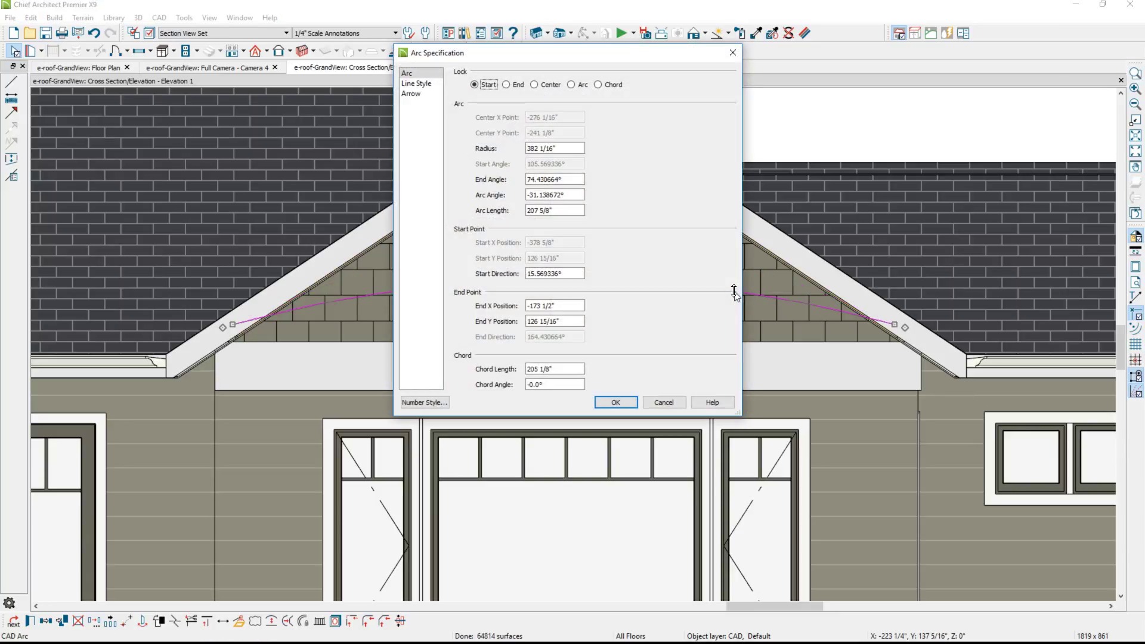
pyautogui.click(598, 84)
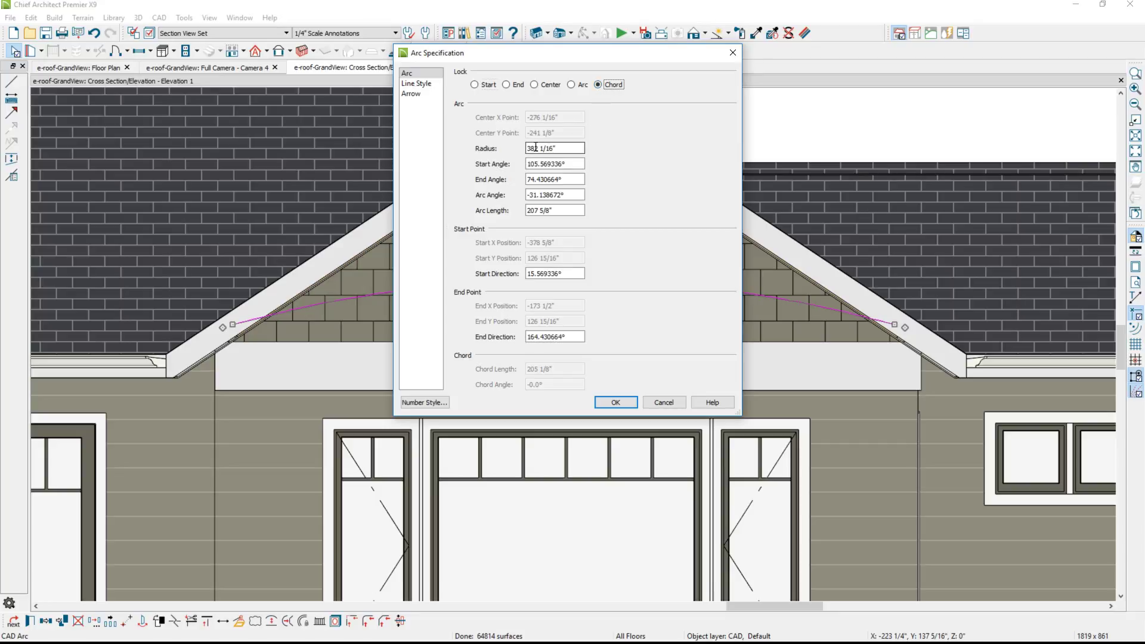
pyautogui.moveTo(535, 147); pyautogui.dragTo(569, 147)
pyautogui.write('0')
pyautogui.click(615, 402)
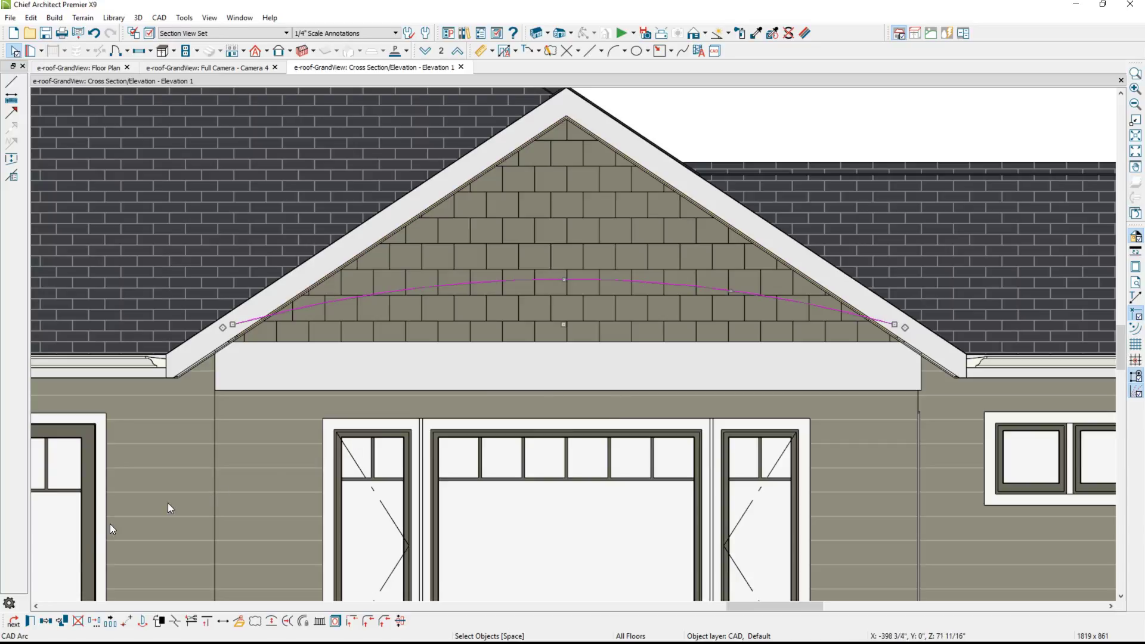
# - Copy the arc 12 directly below the original
pyautogui.press('Escape')
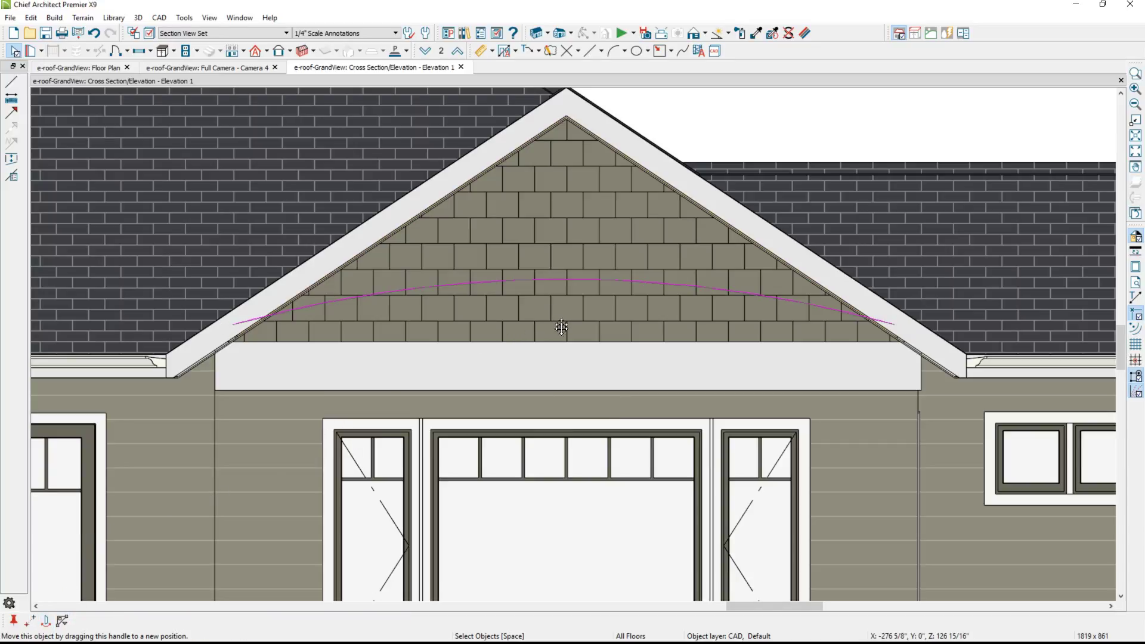
pyautogui.moveTo(559, 327); pyautogui.dragTo(560, 348)
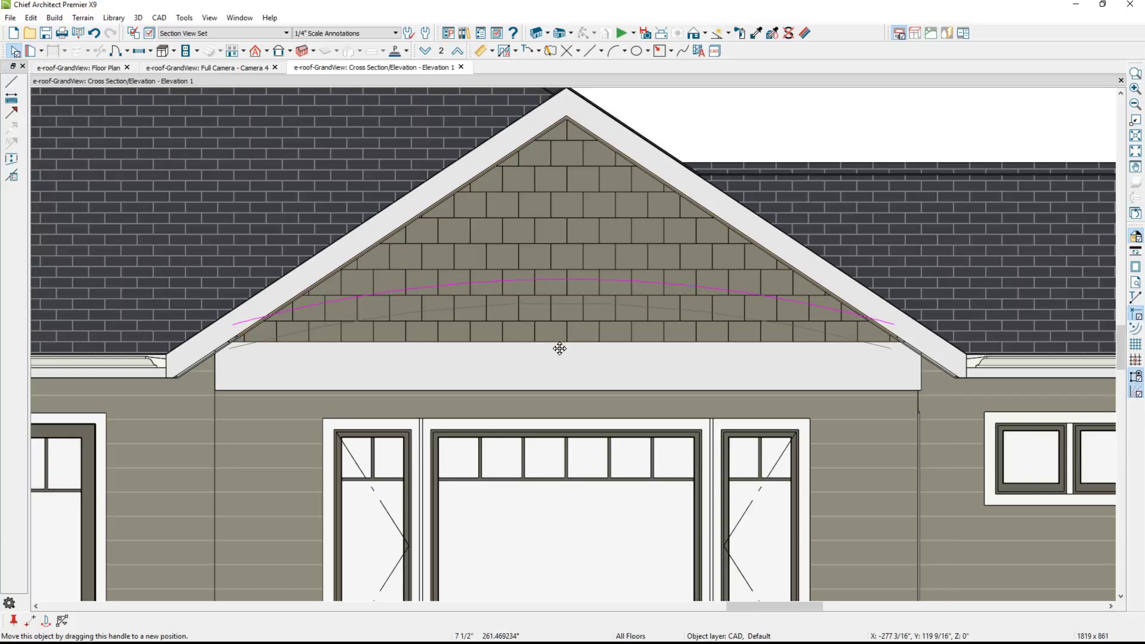
pyautogui.press('Tab')
pyautogui.doubleClick(691, 226)
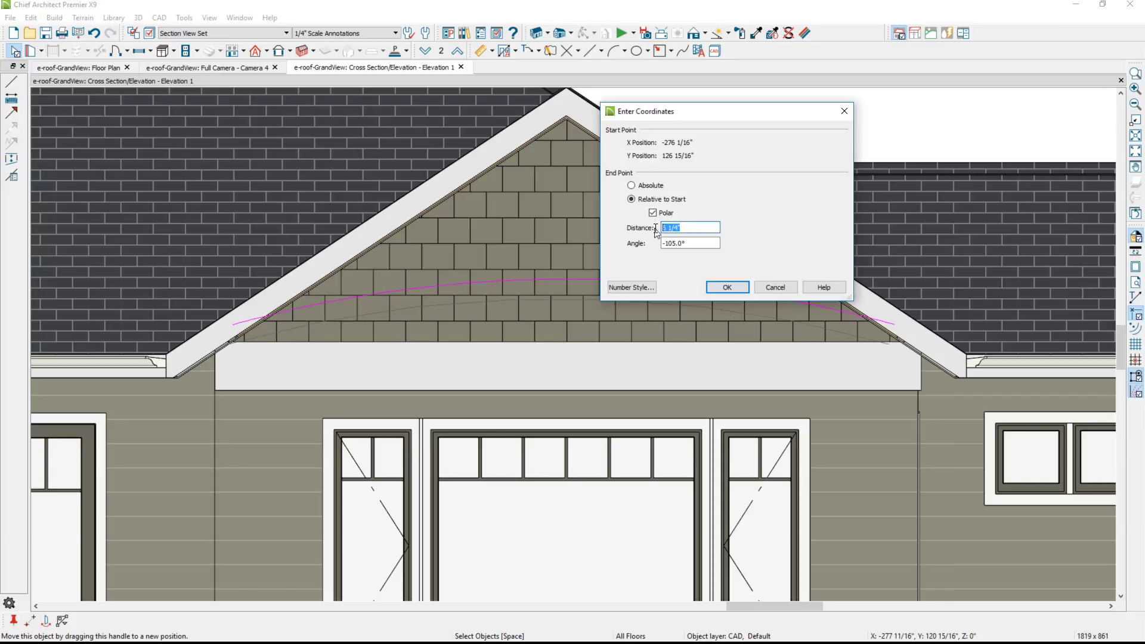
pyautogui.click(691, 226)
pyautogui.moveTo(691, 226); pyautogui.dragTo(656, 232)
pyautogui.write('12')
pyautogui.click(731, 287)
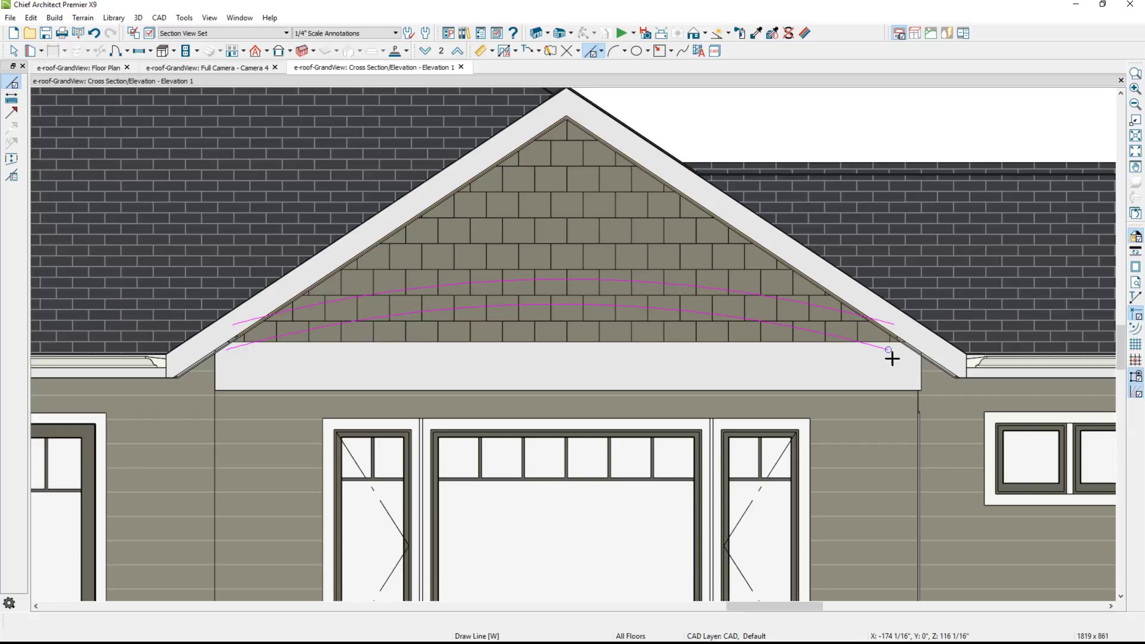
# - Join the left and right ends of the two arcs with short vertical lines
pyautogui.moveTo(889, 352); pyautogui.dragTo(886, 323)
pyautogui.moveTo(229, 350); pyautogui.dragTo(229, 322)
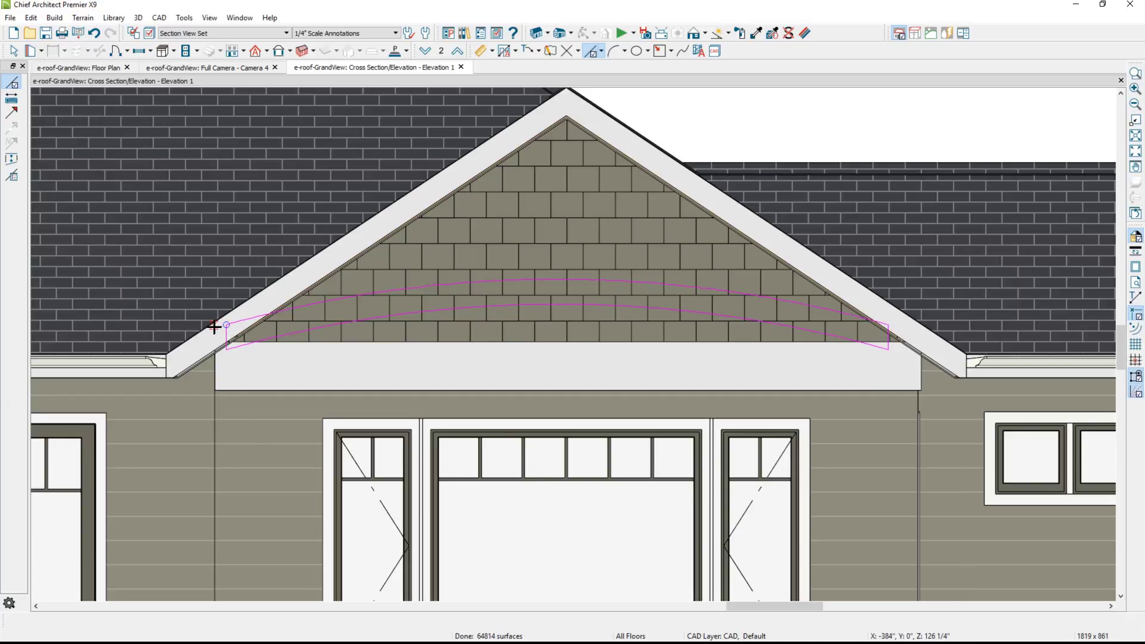
pyautogui.scroll(2, 217, 325)
# - Convert the closed arched outline into a polyline solid with thickness 5.5
pyautogui.scroll(-1, 213, 327)
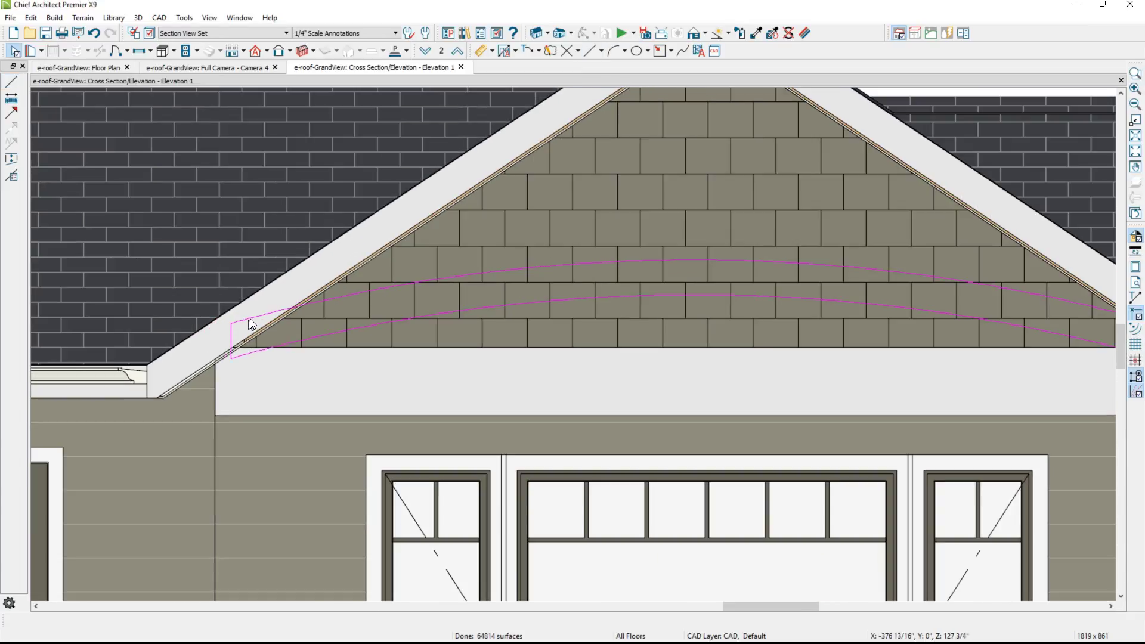
pyautogui.press('space')
pyautogui.click(249, 320)
pyautogui.scroll(-1, 250, 318)
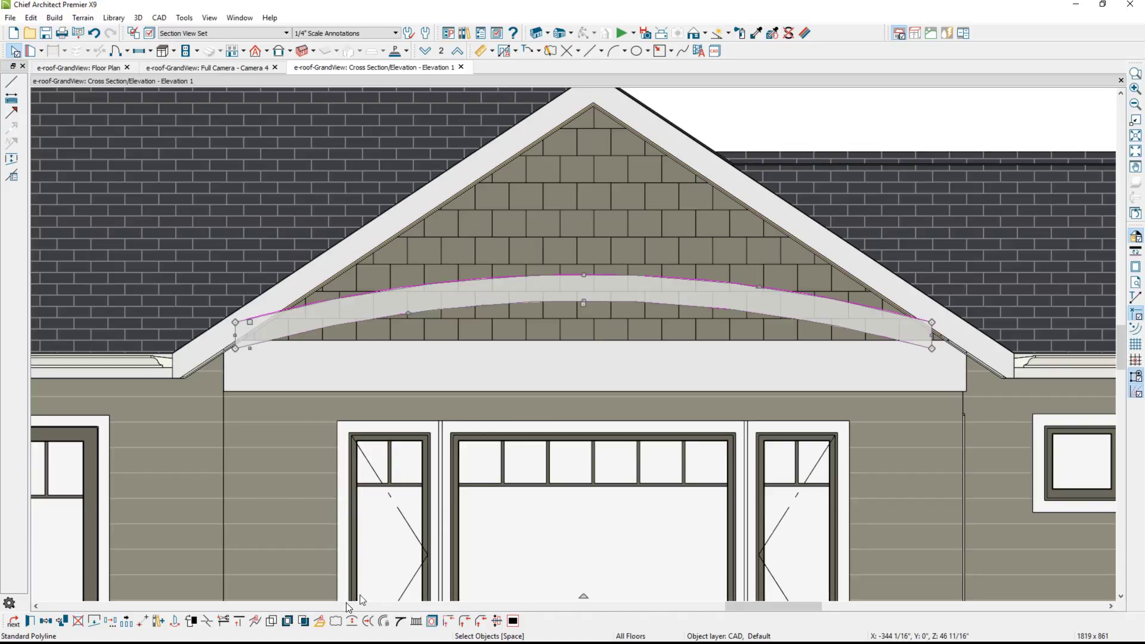
pyautogui.click(321, 622)
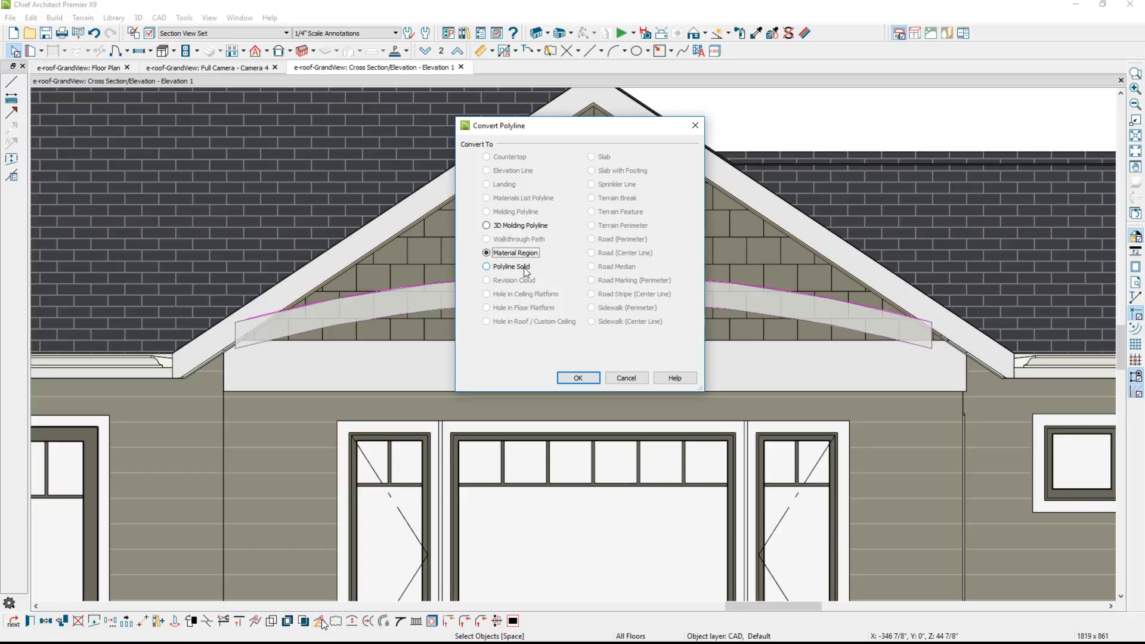
pyautogui.click(524, 269)
pyautogui.click(563, 378)
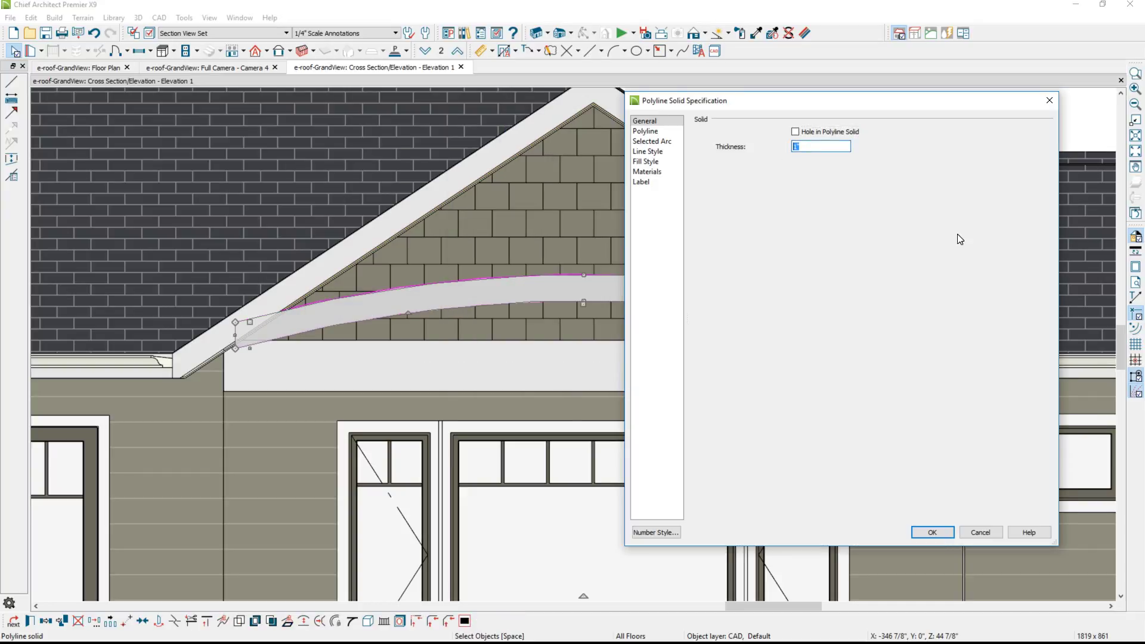
pyautogui.write('5.5')
pyautogui.click(939, 528)
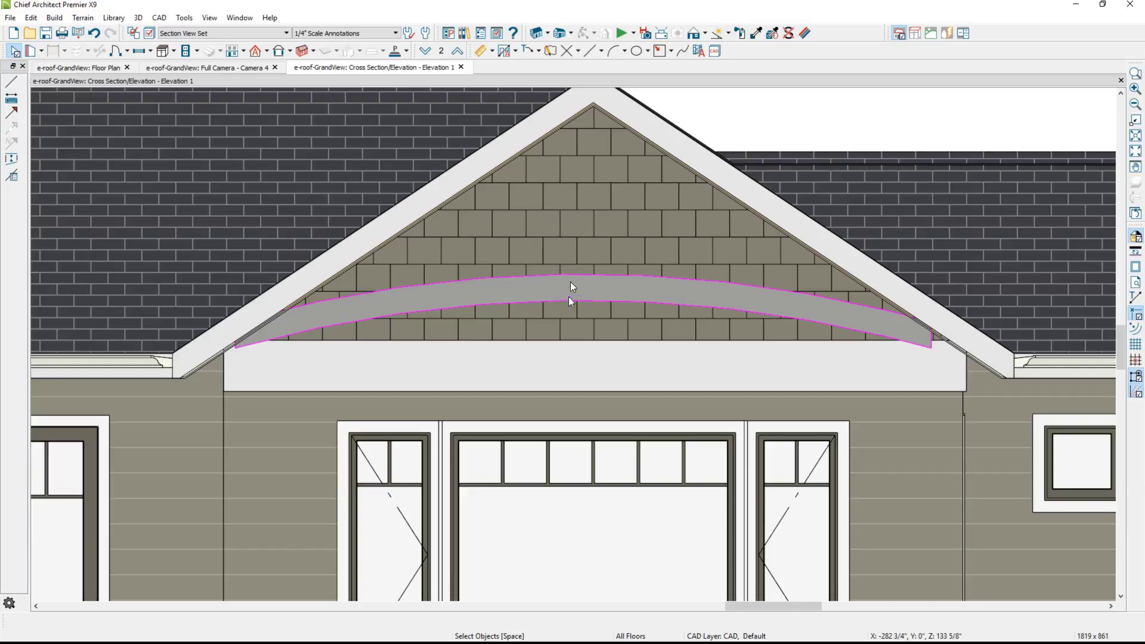
# - Paint the arched band with the fascia's Color - Brite material, then select it
pyautogui.click(756, 33)
pyautogui.click(716, 156)
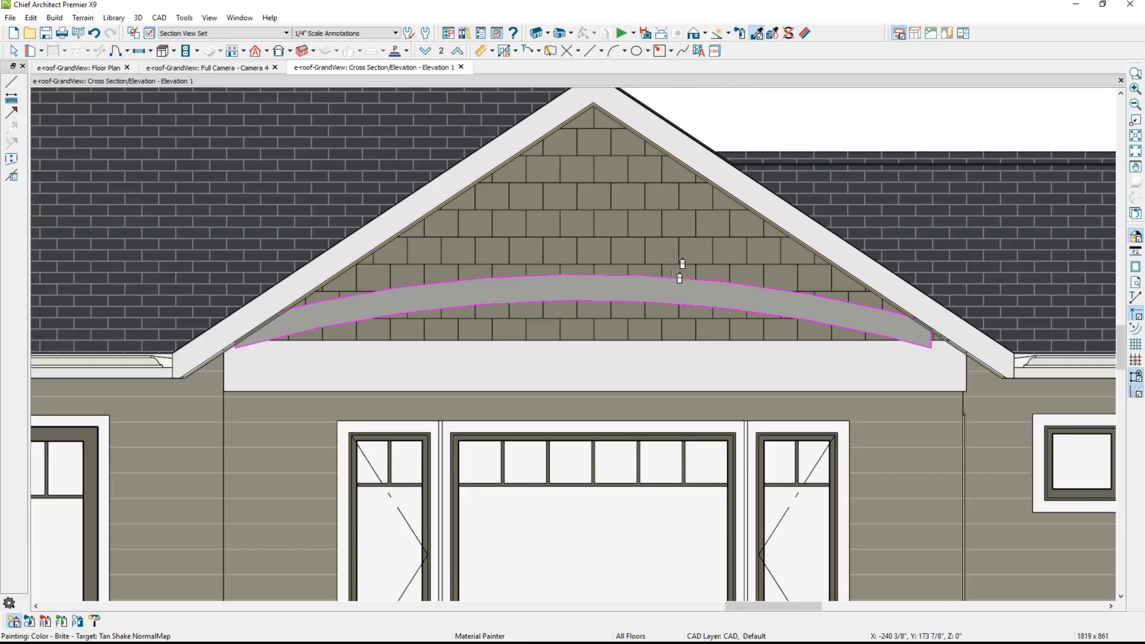
pyautogui.click(667, 284)
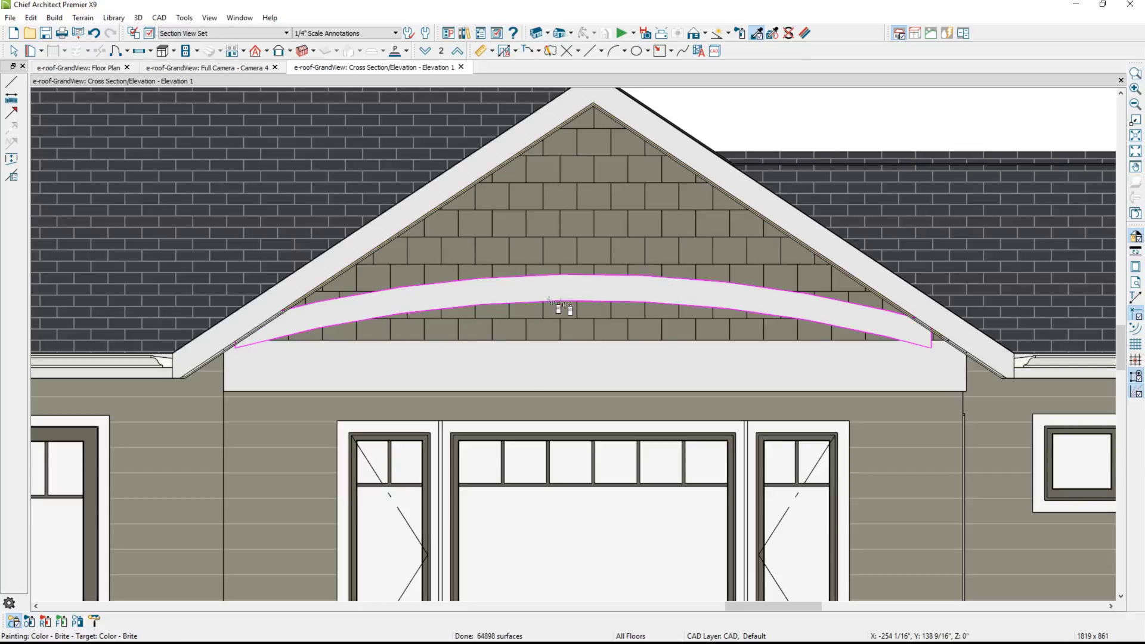
pyautogui.press('space')
pyautogui.click(621, 291)
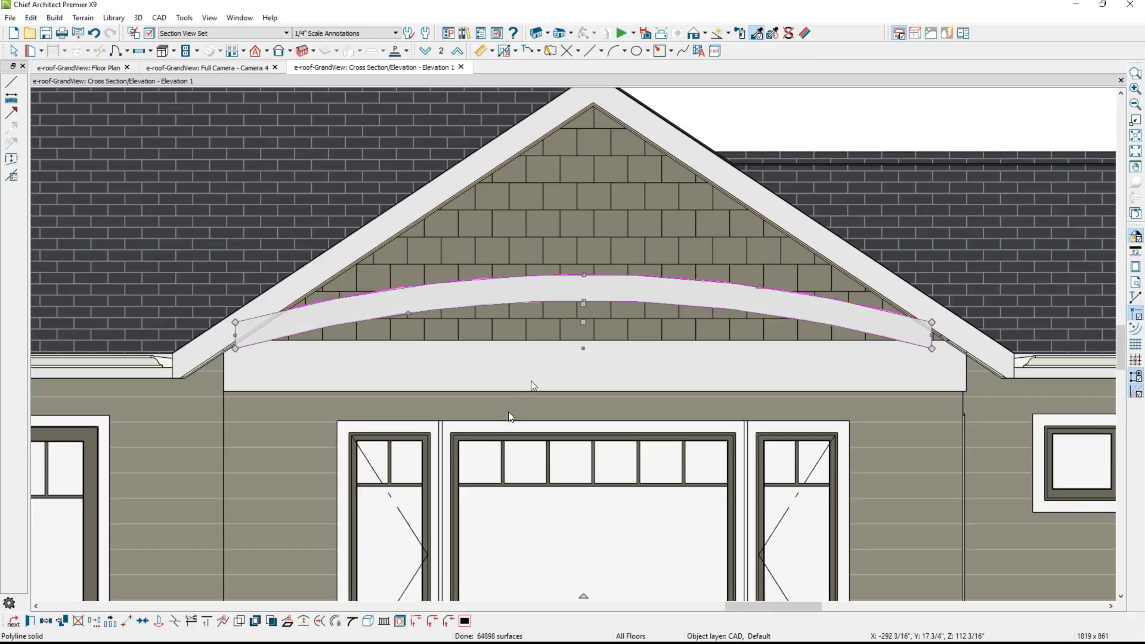
# - Convert the band's upper and lower curves to 60-sided polylines and nudge the band slightly
pyautogui.click(318, 622)
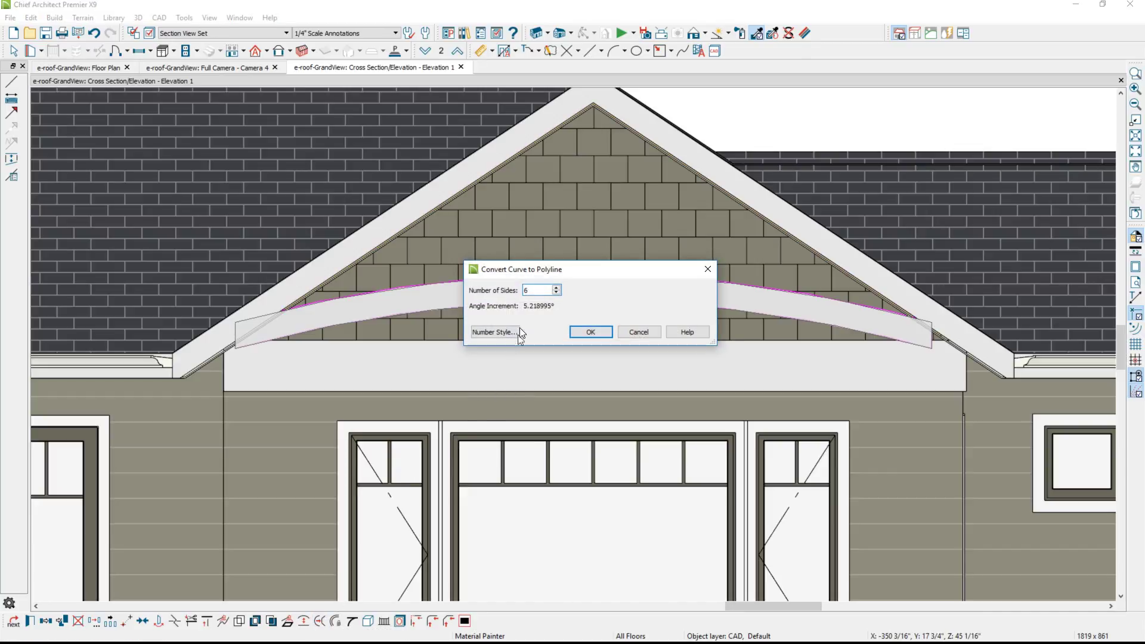
pyautogui.click(544, 295)
pyautogui.write('0')
pyautogui.click(592, 332)
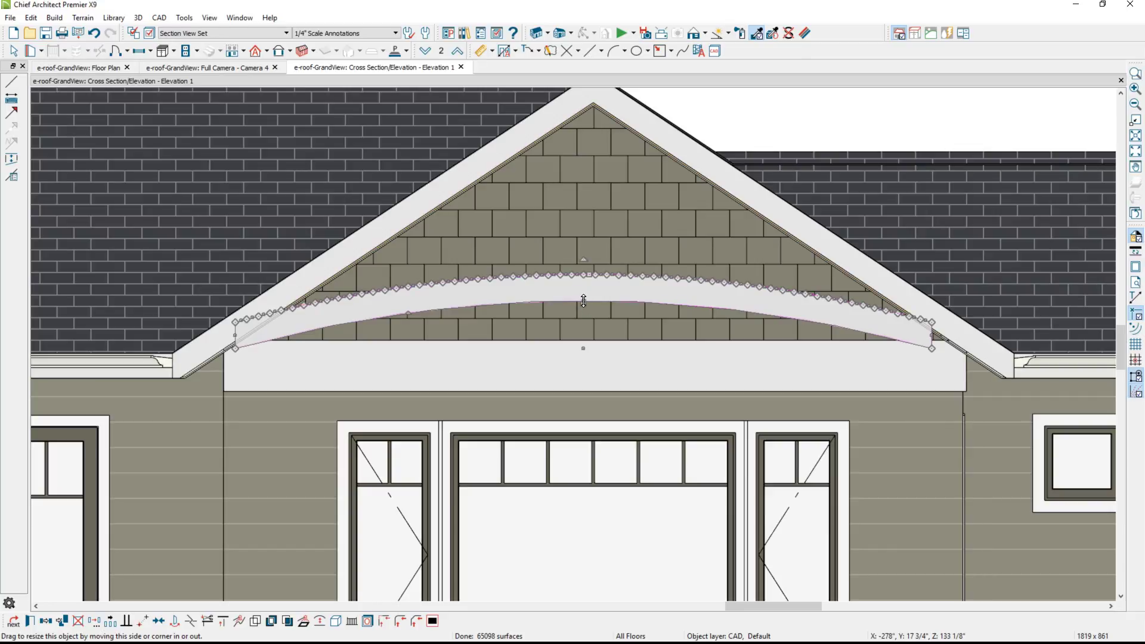
pyautogui.click(583, 301)
pyautogui.click(320, 622)
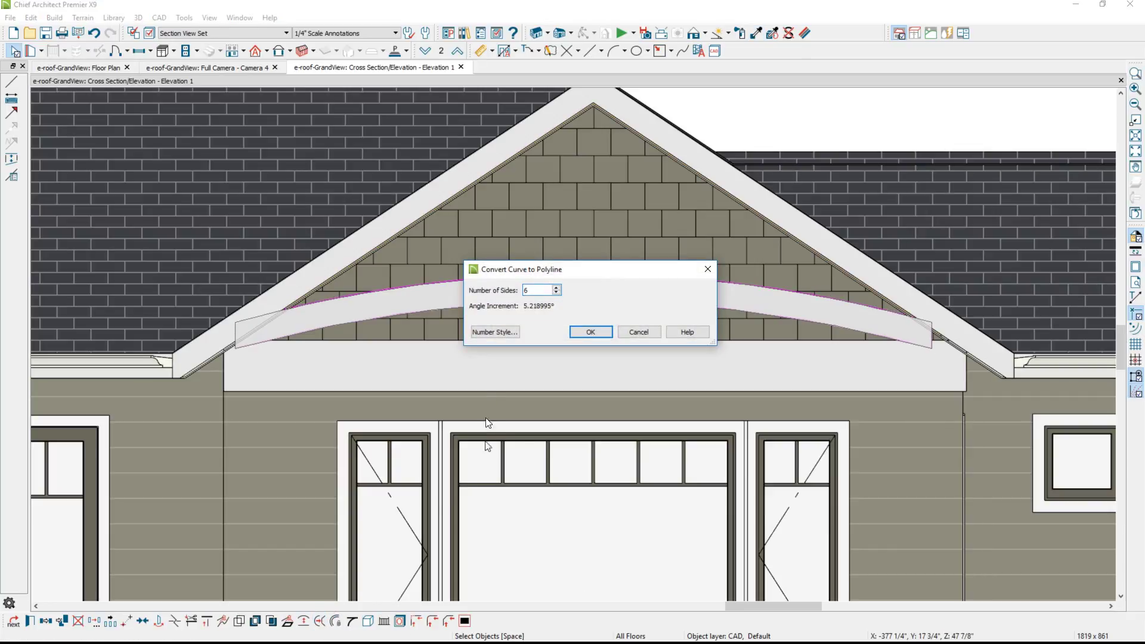
pyautogui.write('6')
pyautogui.click(576, 331)
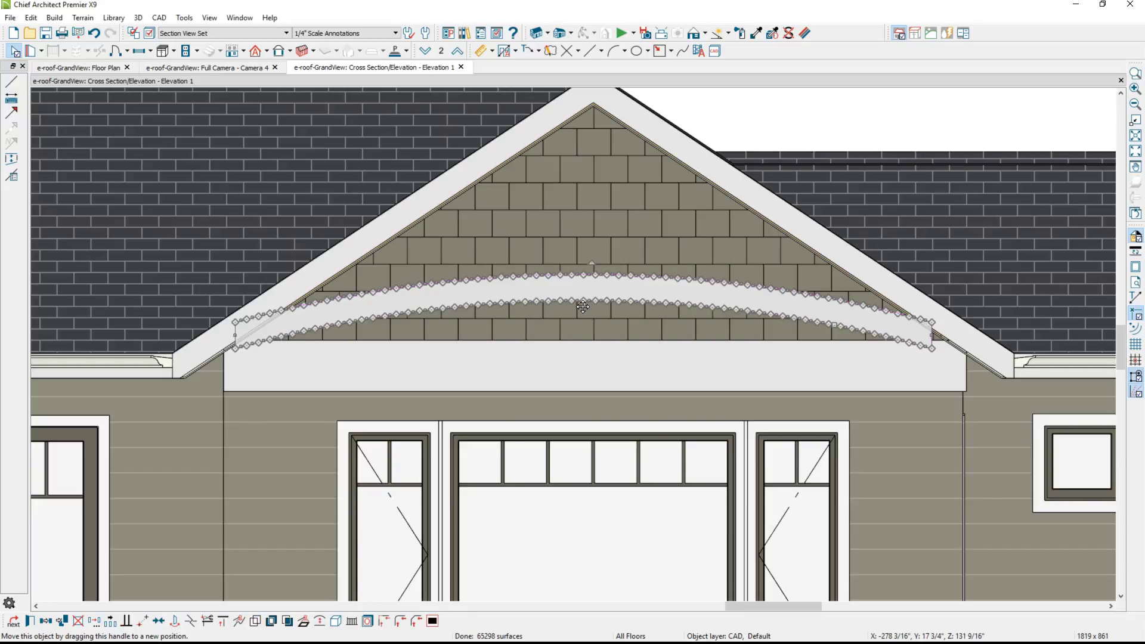
pyautogui.moveTo(582, 307); pyautogui.dragTo(594, 312)
# - Give the arch trim black lines and stretch both ends out to the roof edges
pyautogui.doubleClick(594, 312)
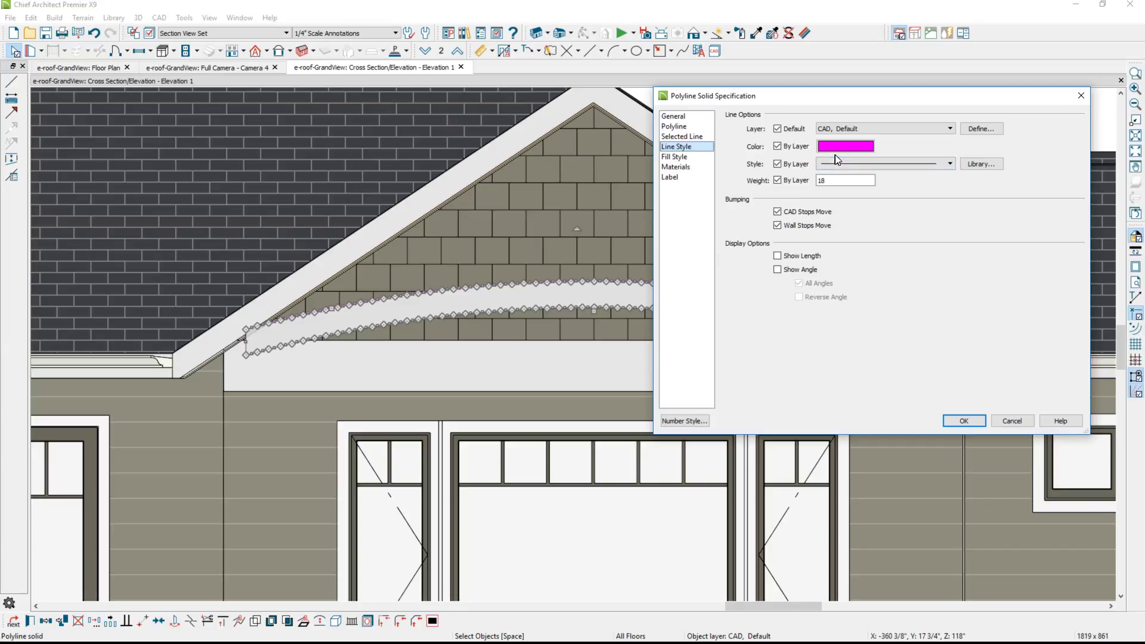
pyautogui.click(853, 147)
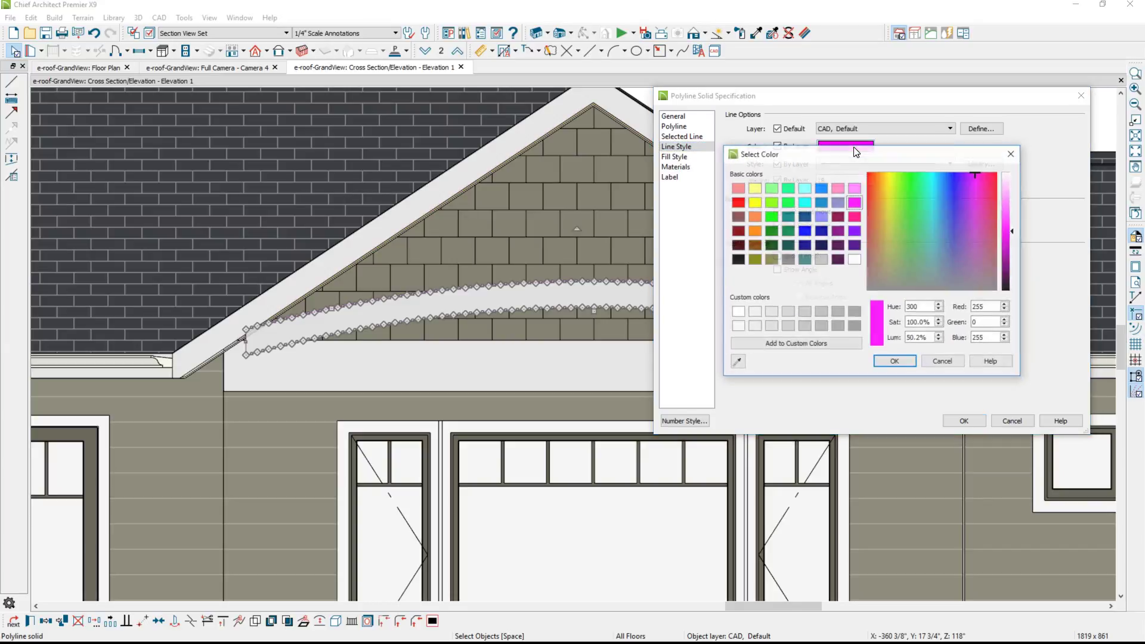
pyautogui.click(738, 260)
pyautogui.click(894, 362)
pyautogui.click(962, 421)
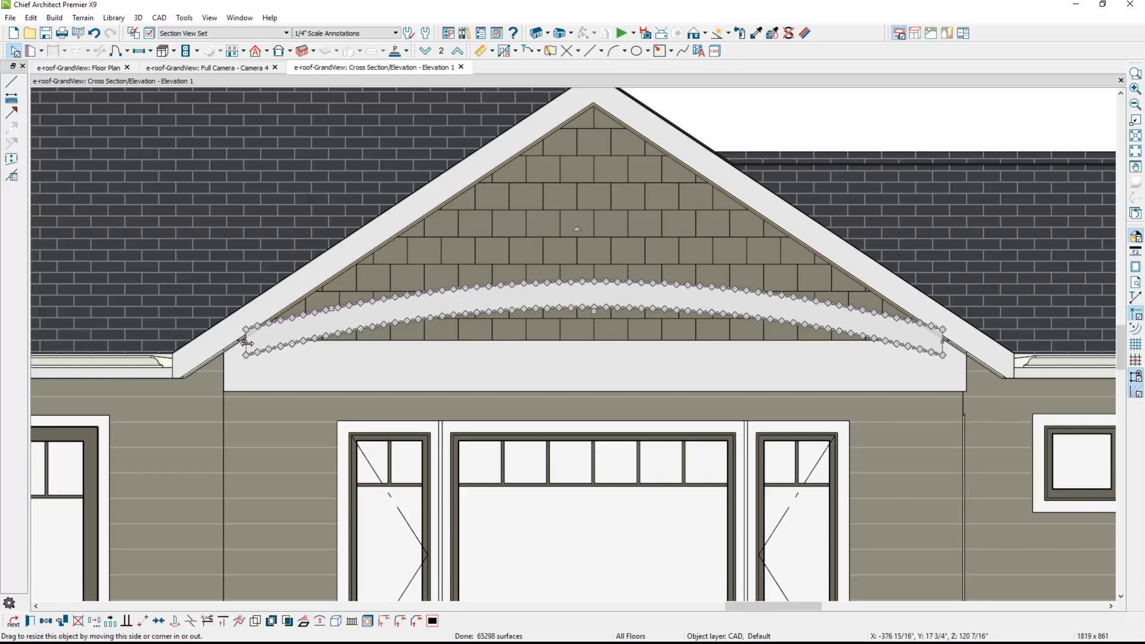
pyautogui.moveTo(246, 343); pyautogui.dragTo(232, 346)
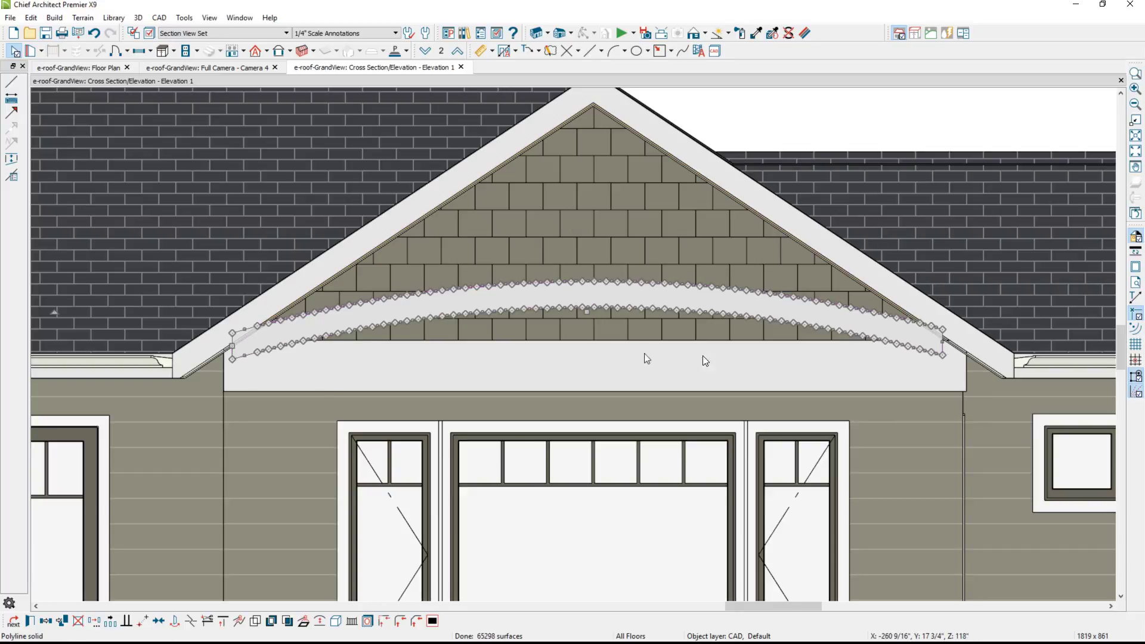
pyautogui.moveTo(949, 344); pyautogui.dragTo(948, 344)
# - Move the arch trim onto the Moldings, Exterior layer
pyautogui.doubleClick(948, 344)
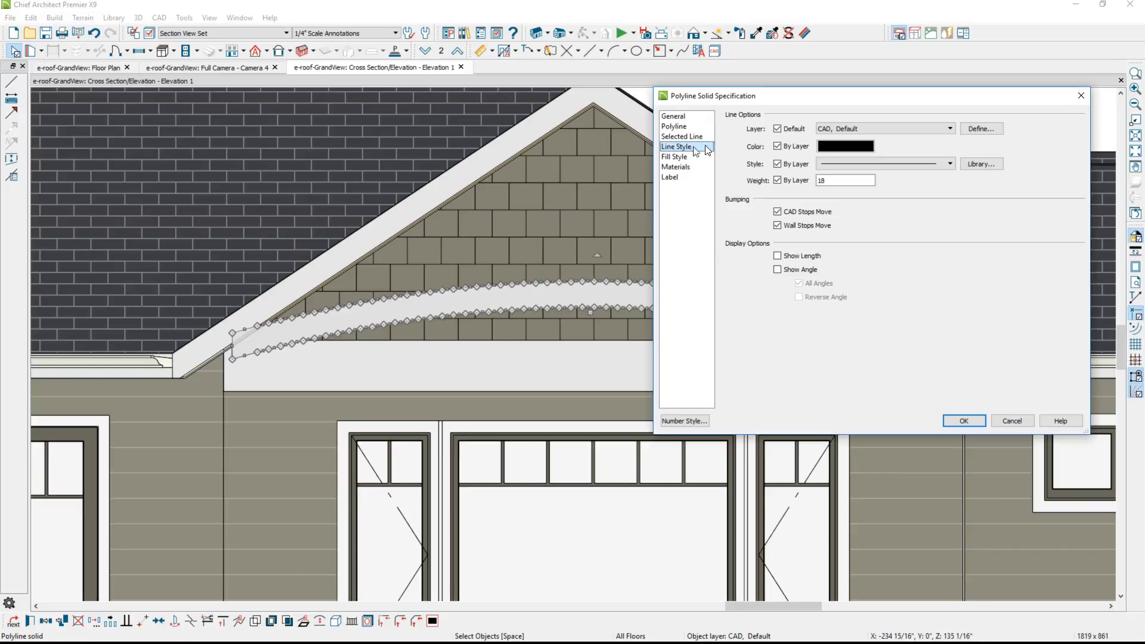
pyautogui.click(851, 128)
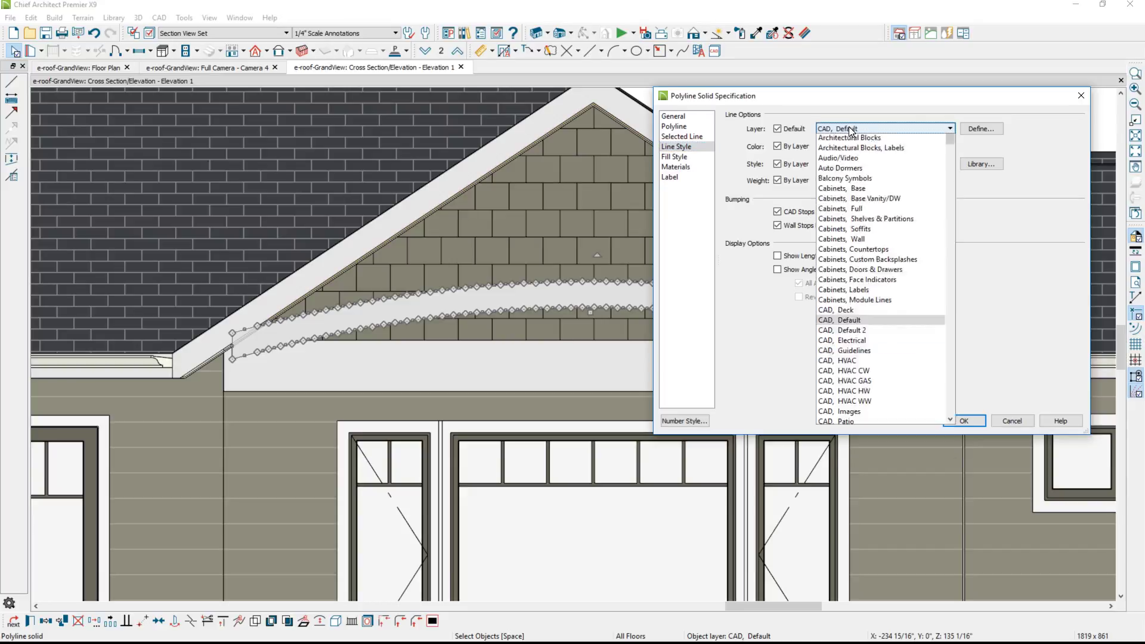
pyautogui.scroll(-10, 851, 130)
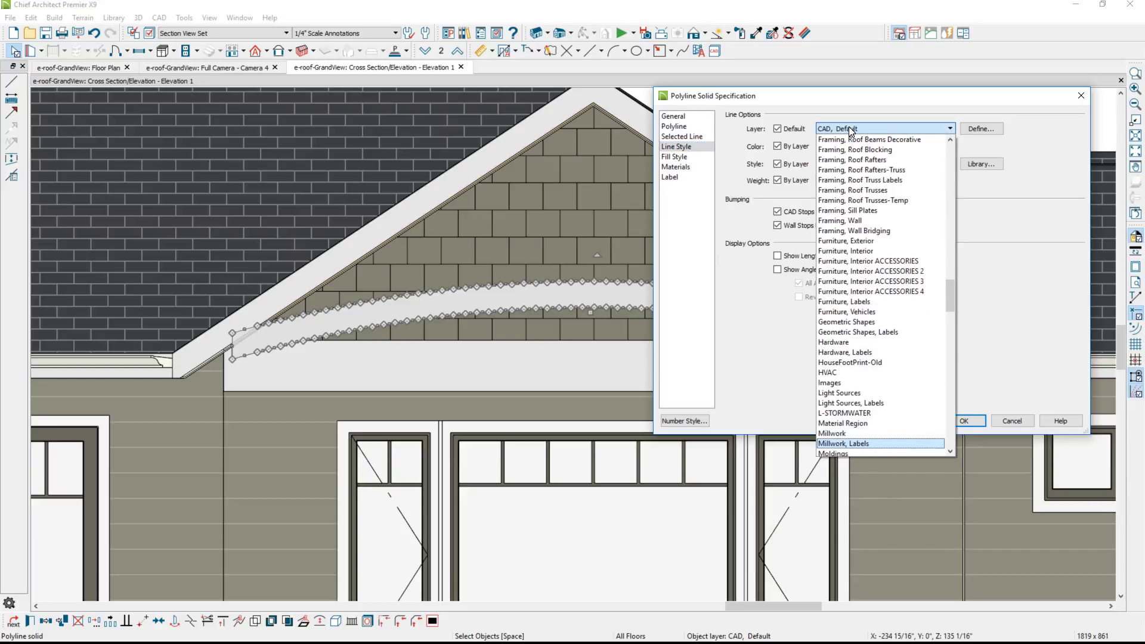
pyautogui.click(851, 130)
pyautogui.click(963, 420)
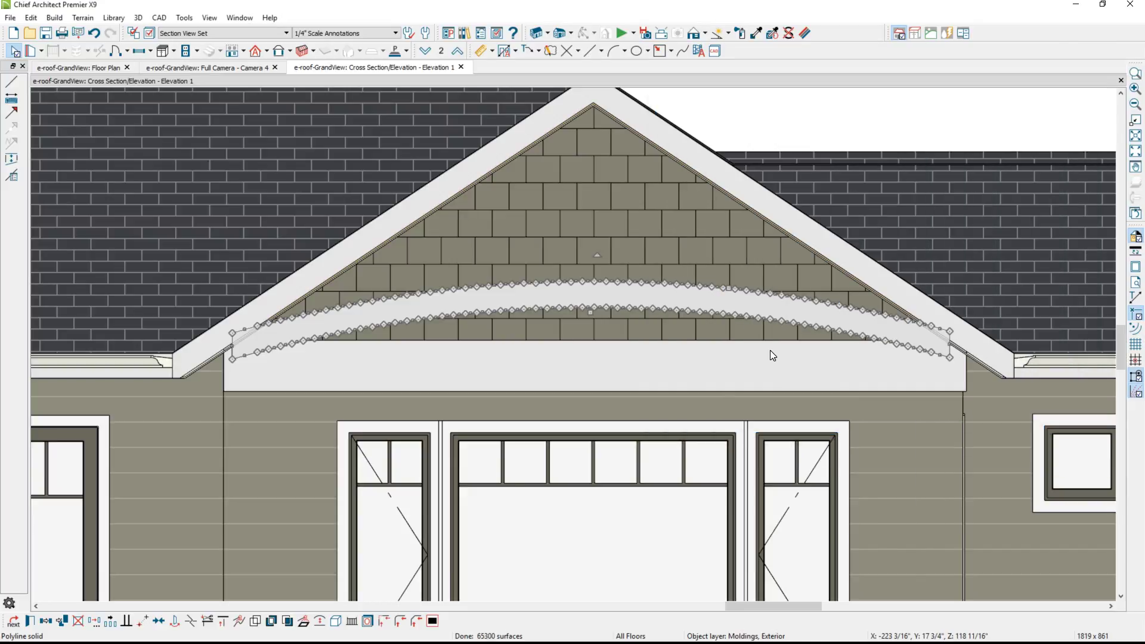
pyautogui.press('Escape')
# - Move the arch molding outward from the wall in plan, then return to Elevation 1
pyautogui.click(79, 67)
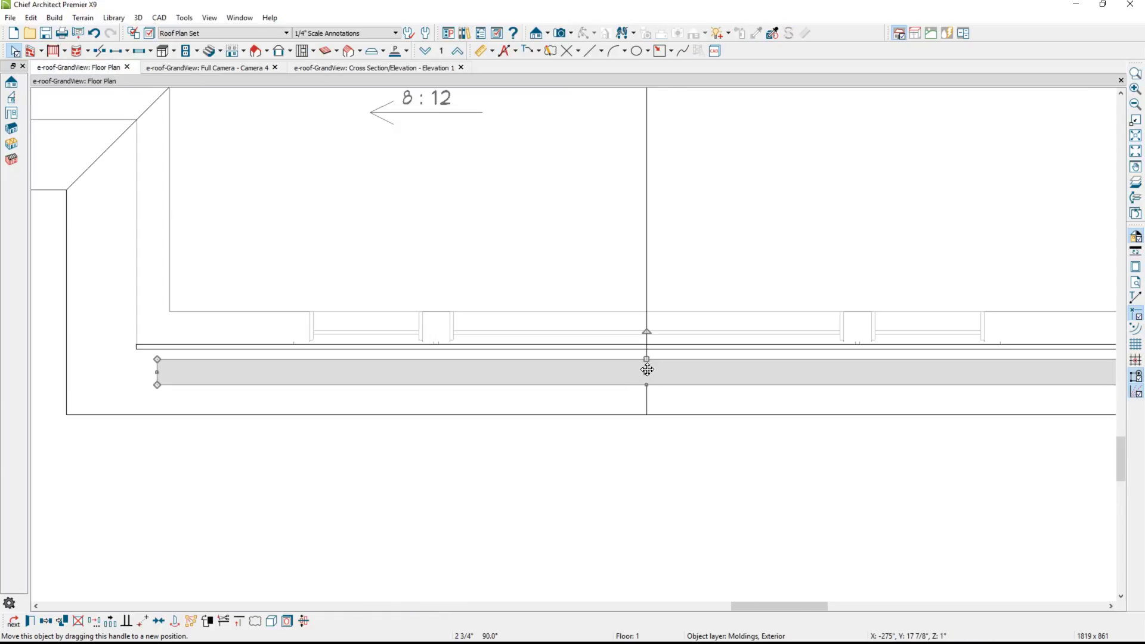
pyautogui.moveTo(646, 370); pyautogui.dragTo(647, 391)
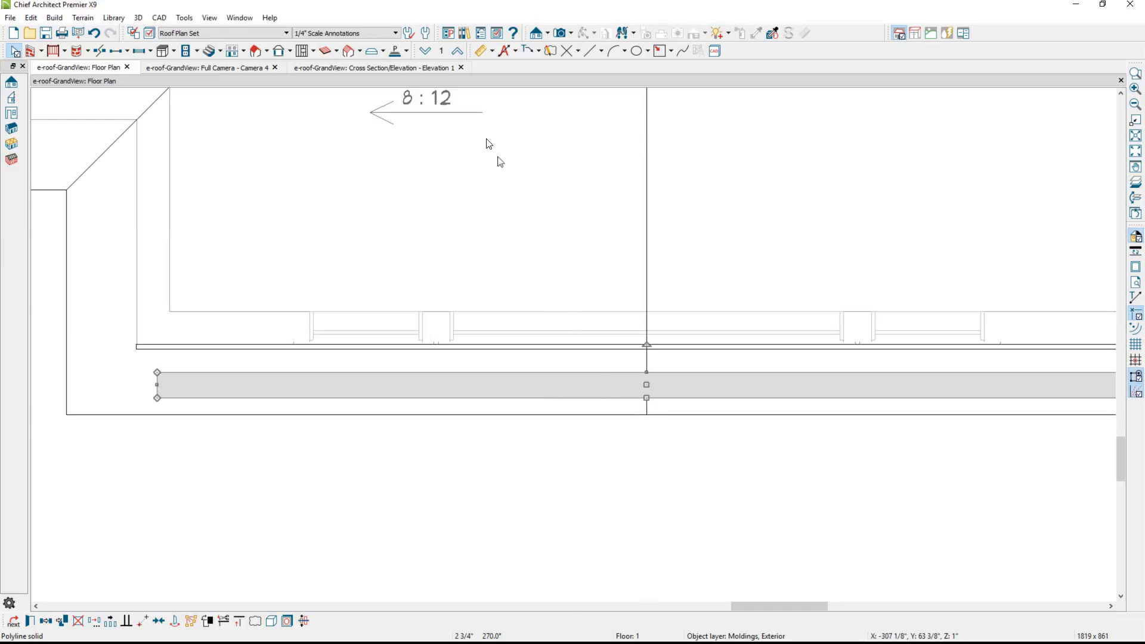
pyautogui.click(408, 67)
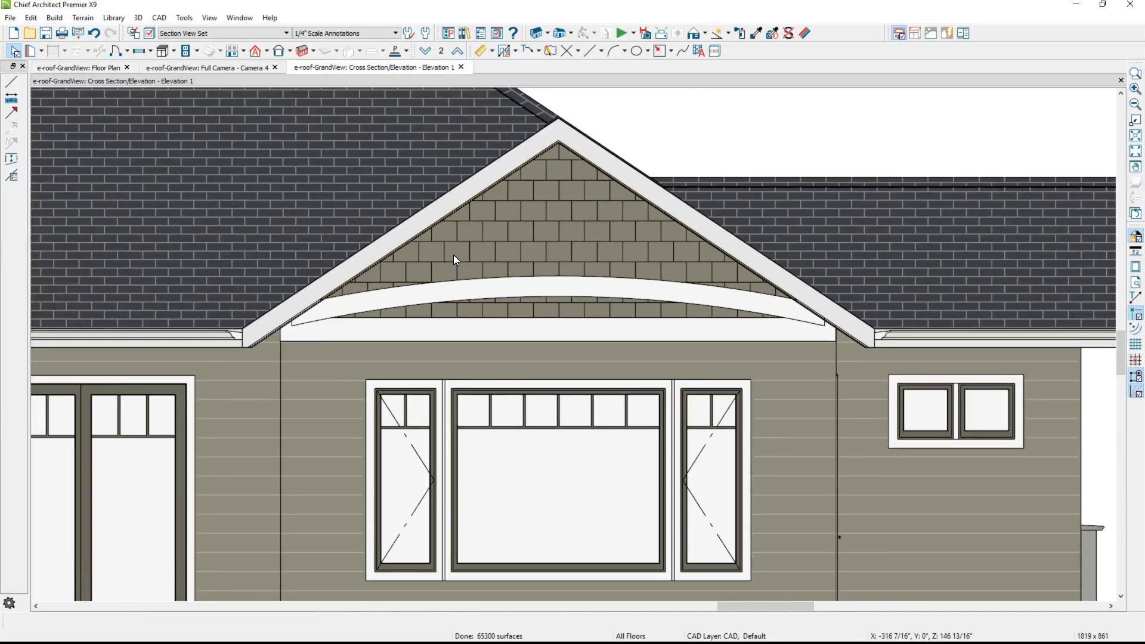
# - Add corner boards at the bump-out's left and right corners, then view the whole front elevation
pyautogui.scroll(-2, 453, 255)
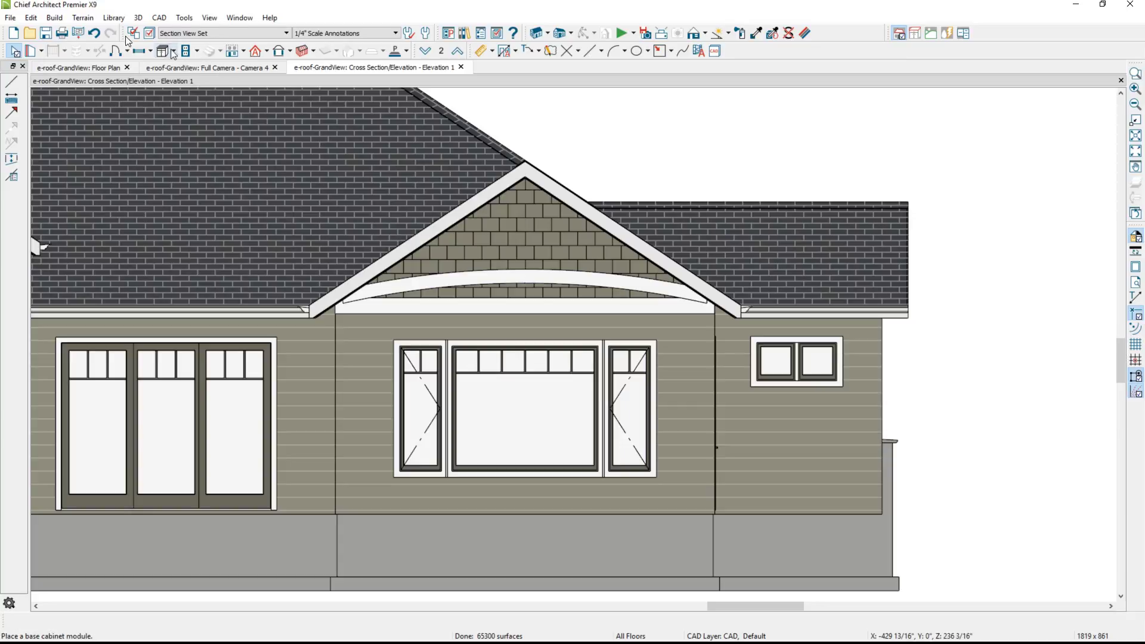
pyautogui.click(54, 17)
pyautogui.moveTo(119, 150)
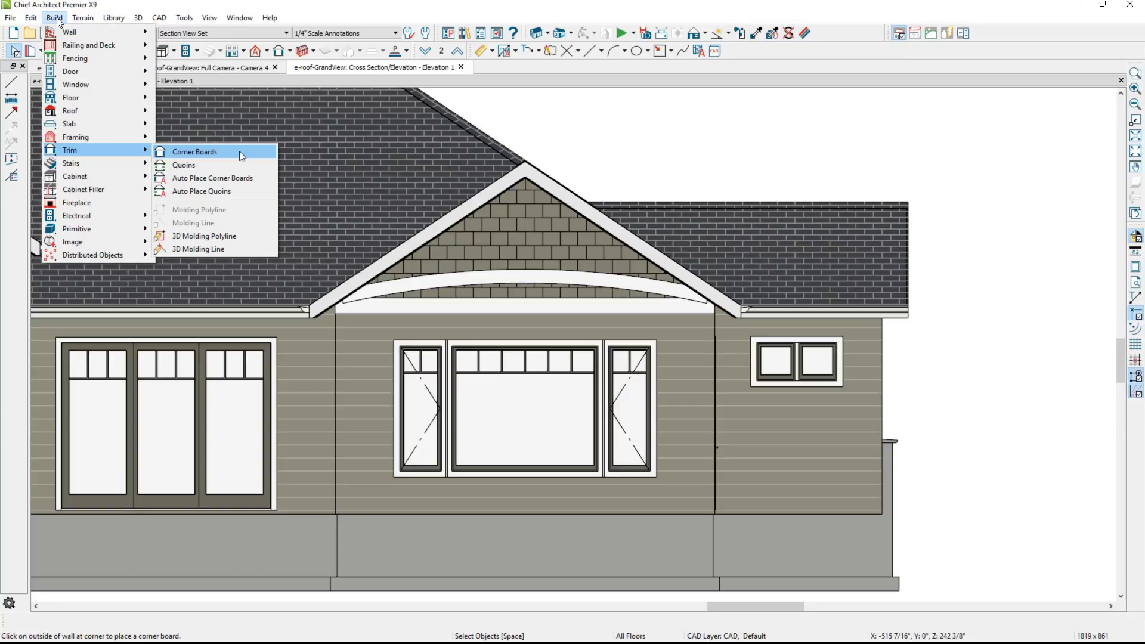
pyautogui.click(240, 153)
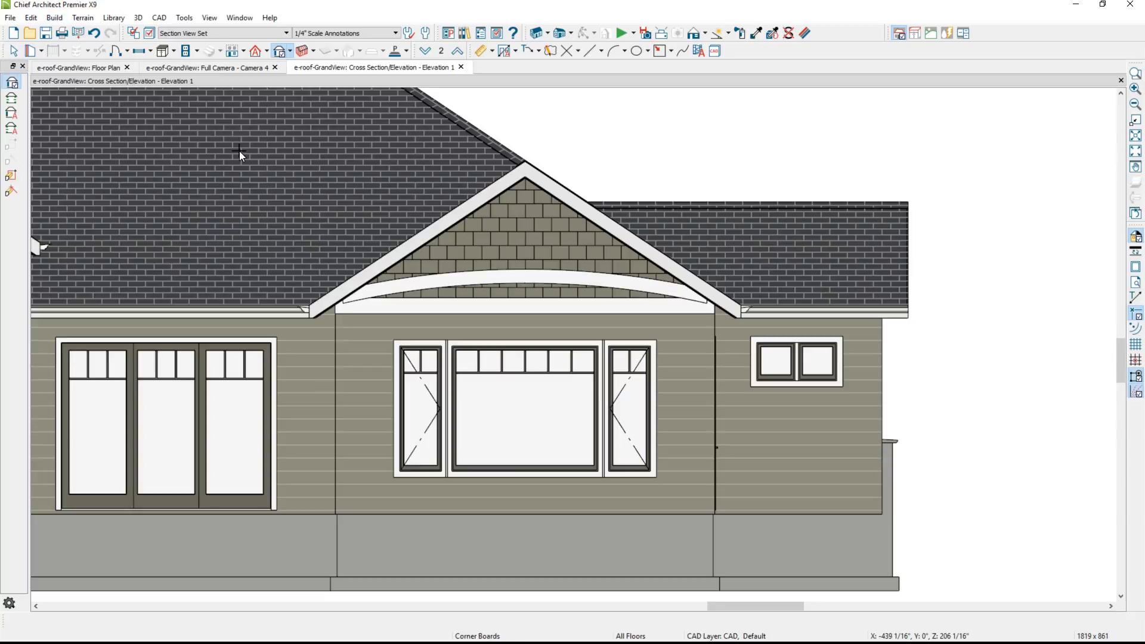
pyautogui.click(337, 390)
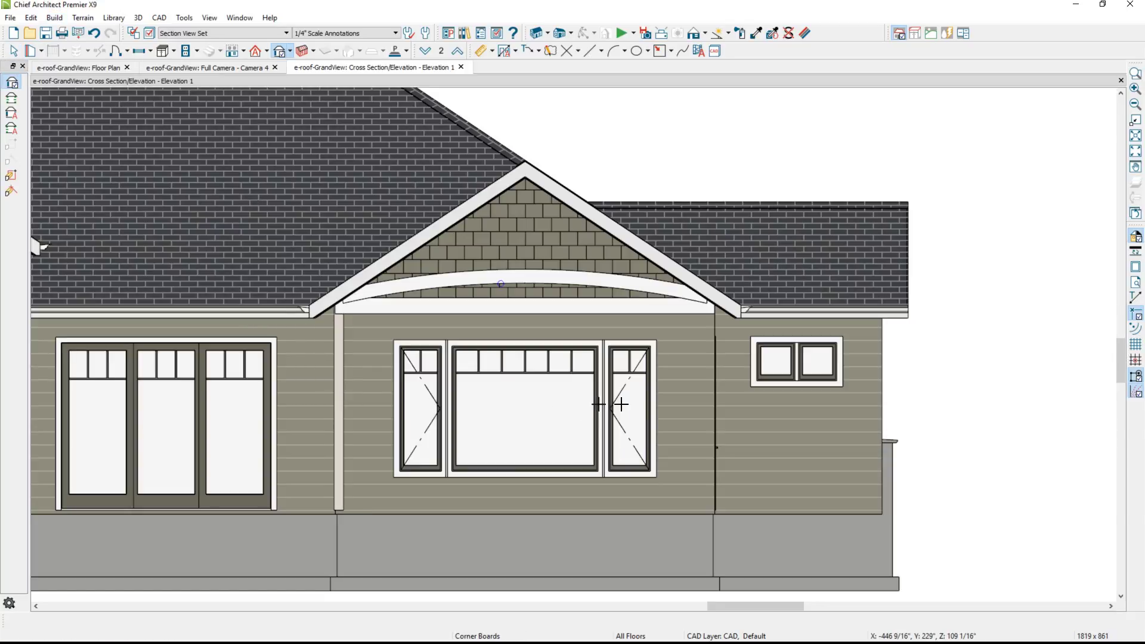
pyautogui.click(713, 389)
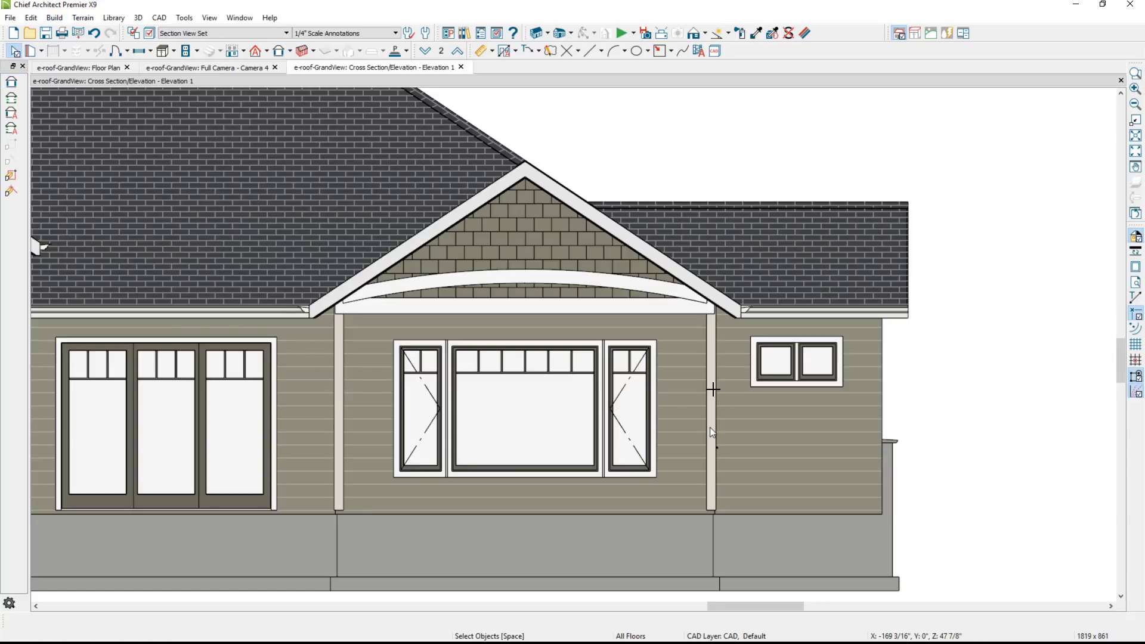
pyautogui.scroll(-3, 709, 427)
pyautogui.moveTo(709, 427); pyautogui.dragTo(879, 420, button='middle')
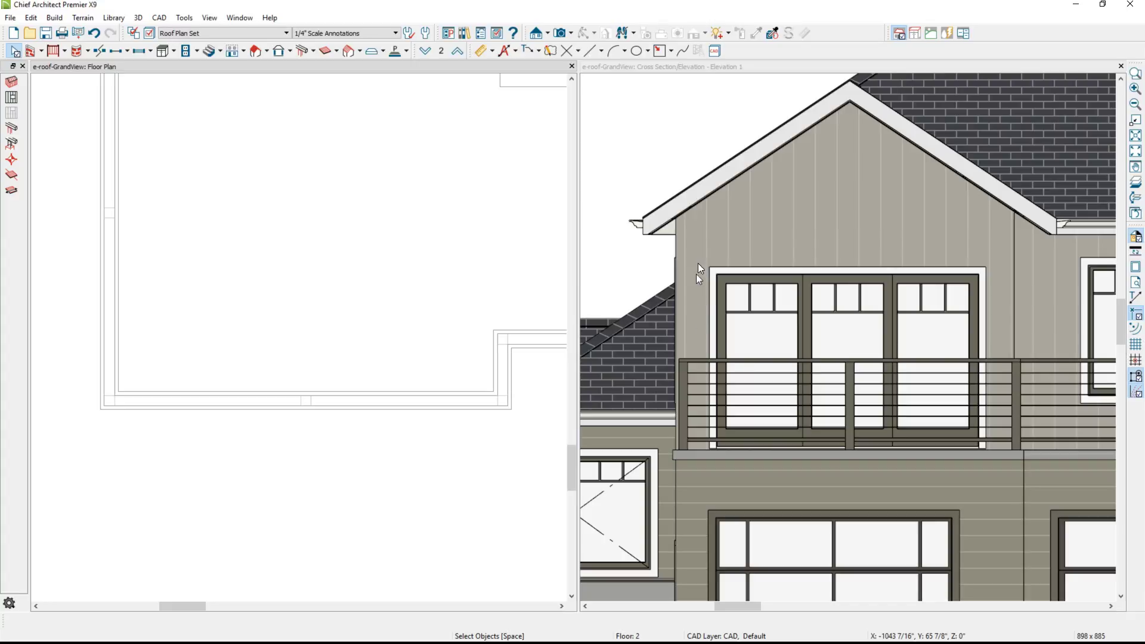
# - Place a post with footing at the upper-floor wall corner beside the balcony
pyautogui.click(313, 50)
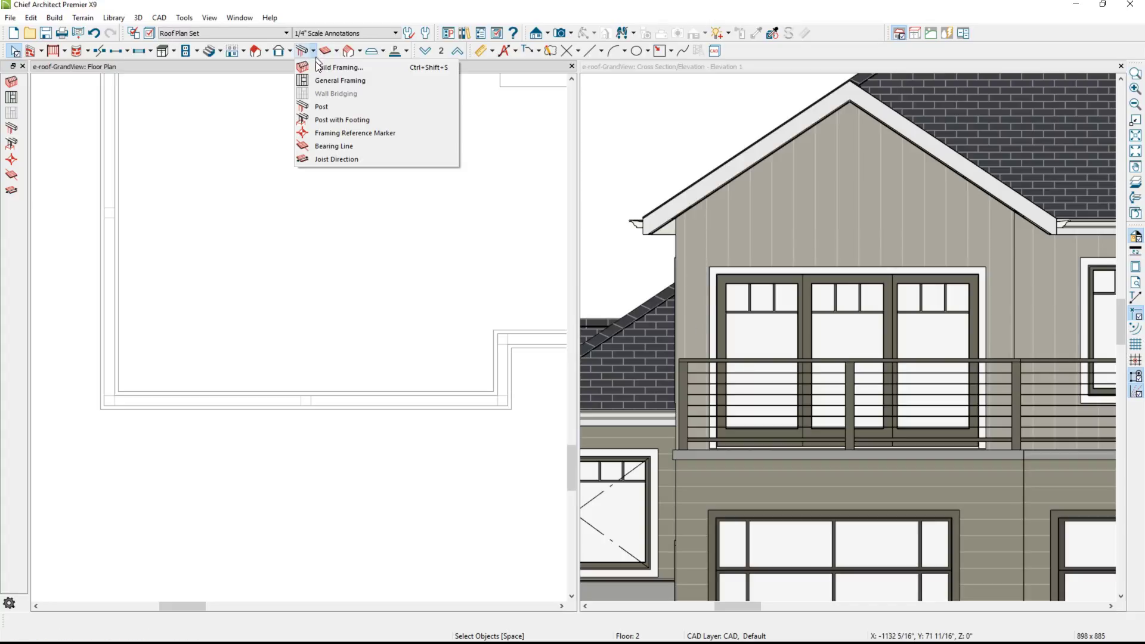
pyautogui.click(326, 118)
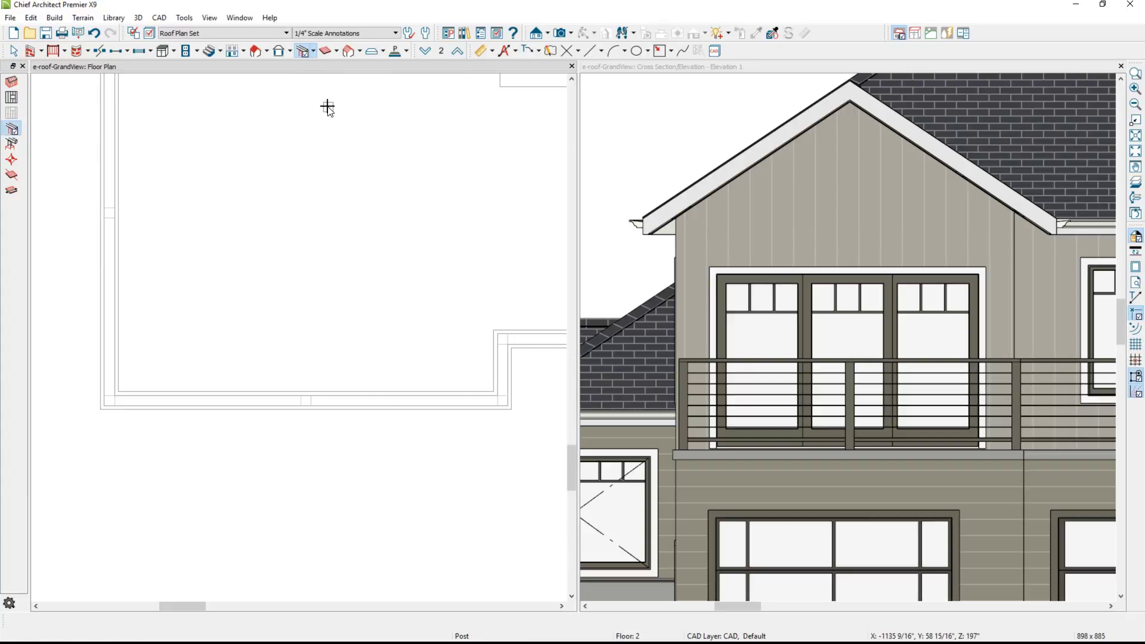
pyautogui.click(106, 402)
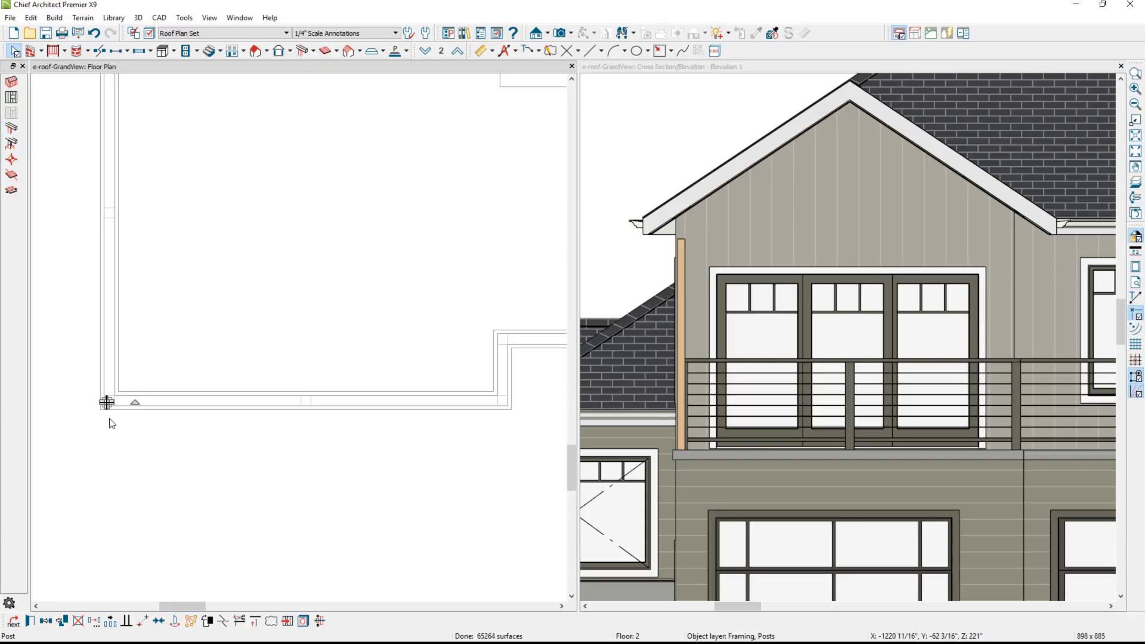
# - Set the post's Width 1 and Width 2 to 5 1/2"
pyautogui.doubleClick(107, 402)
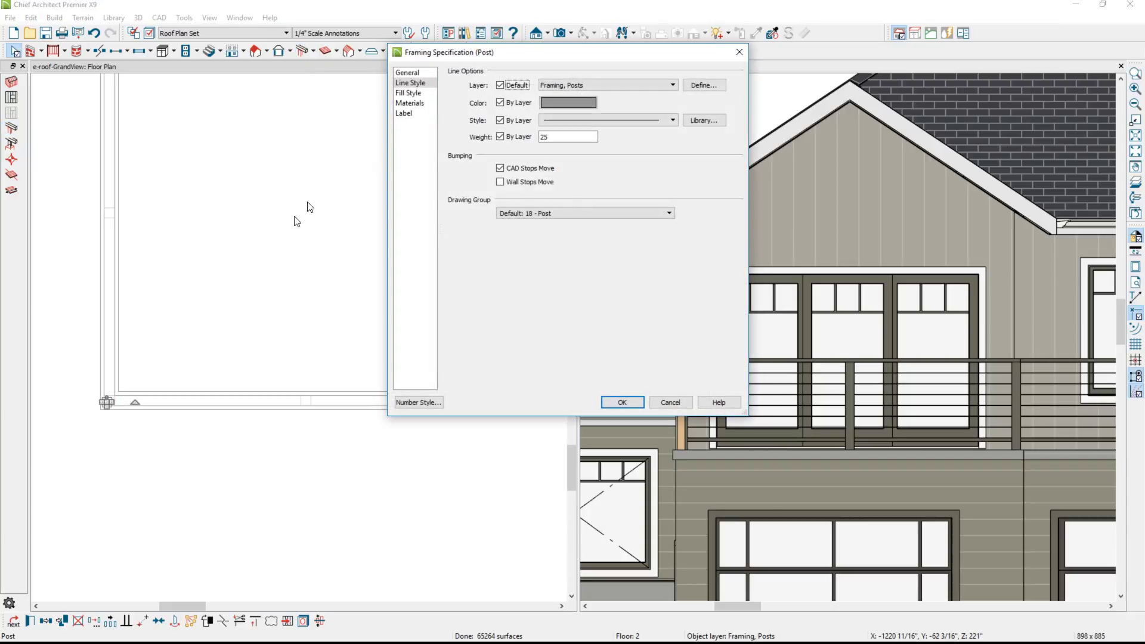
pyautogui.click(415, 72)
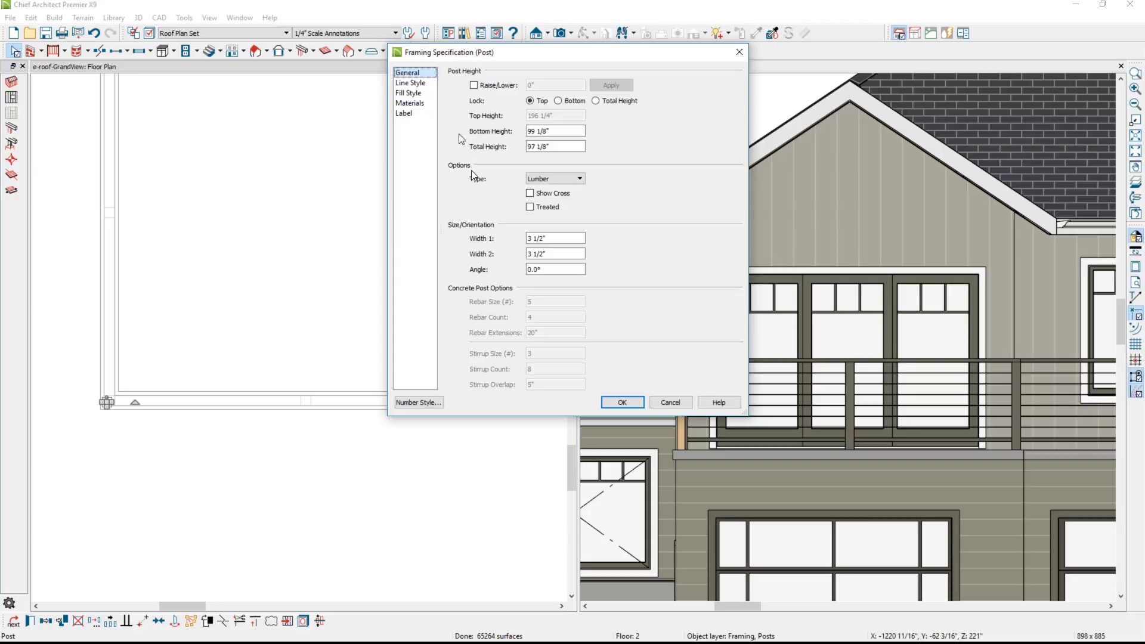
pyautogui.doubleClick(533, 237)
pyautogui.write('5 1/2"')
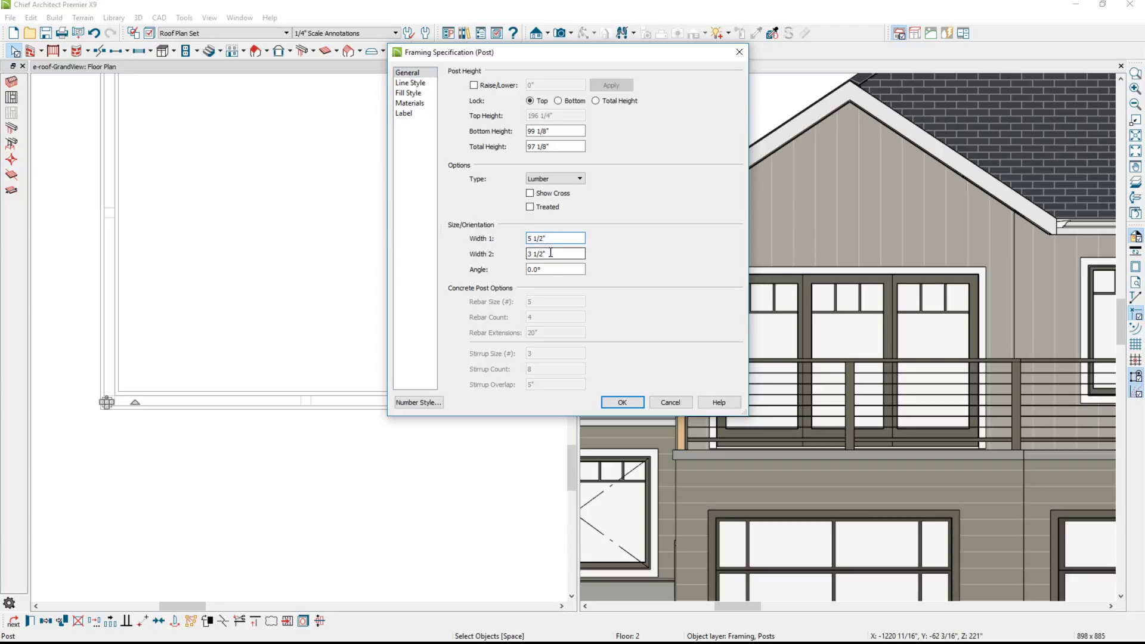
pyautogui.doubleClick(550, 253)
pyautogui.write('5 1/2"')
pyautogui.click(605, 399)
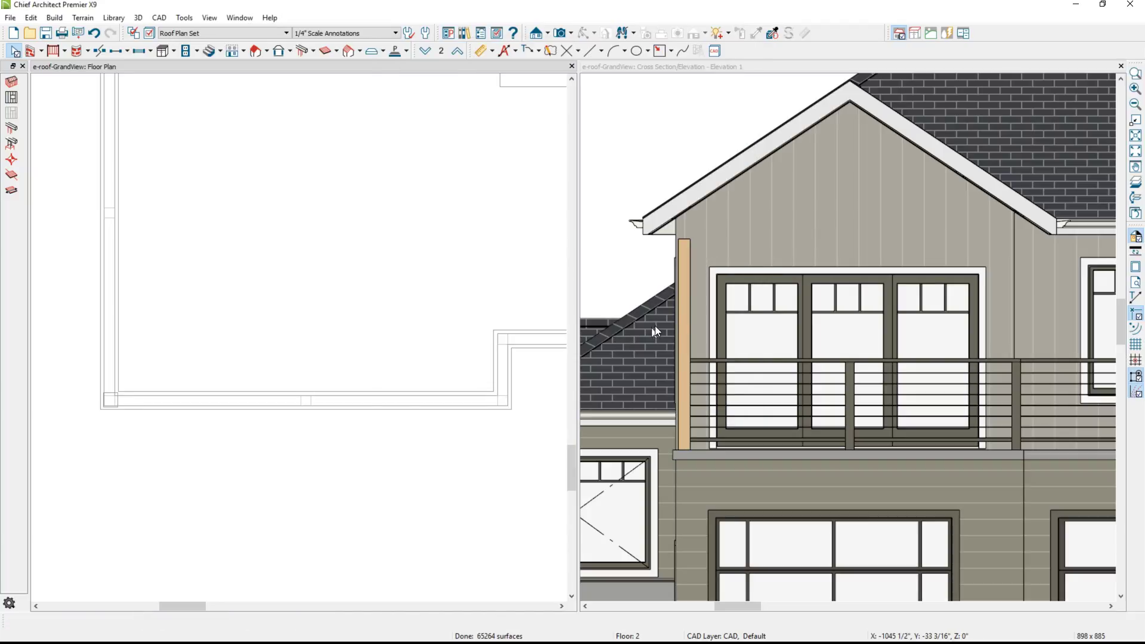
# - Stretch the post up to the roof eave, paint it with Moss, and place a copy
pyautogui.click(684, 302)
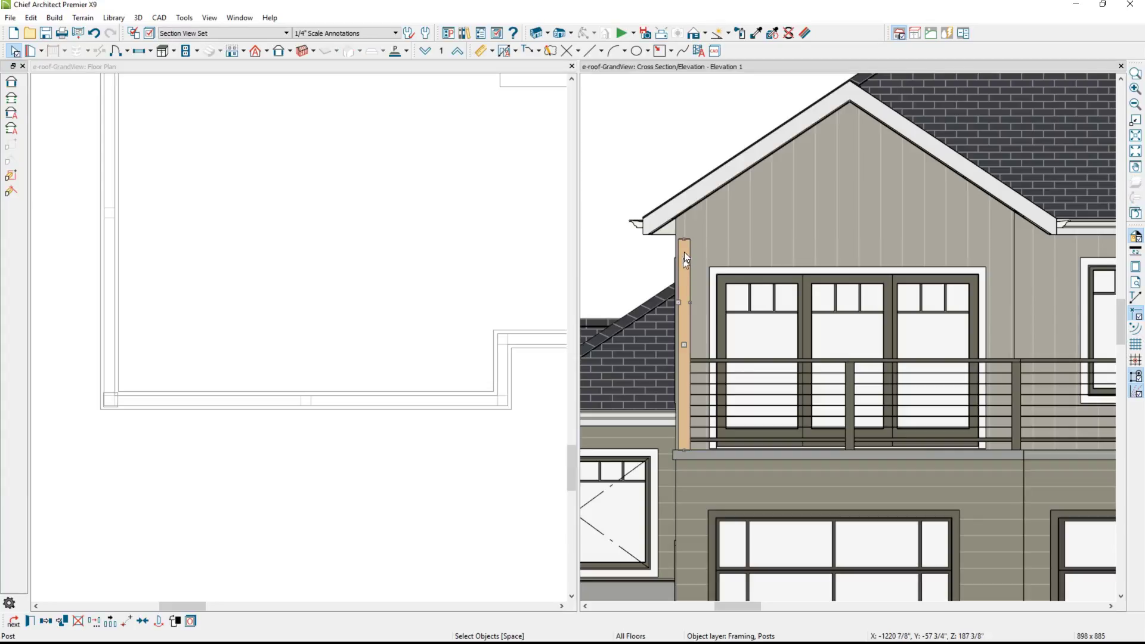
pyautogui.moveTo(686, 242); pyautogui.dragTo(689, 198)
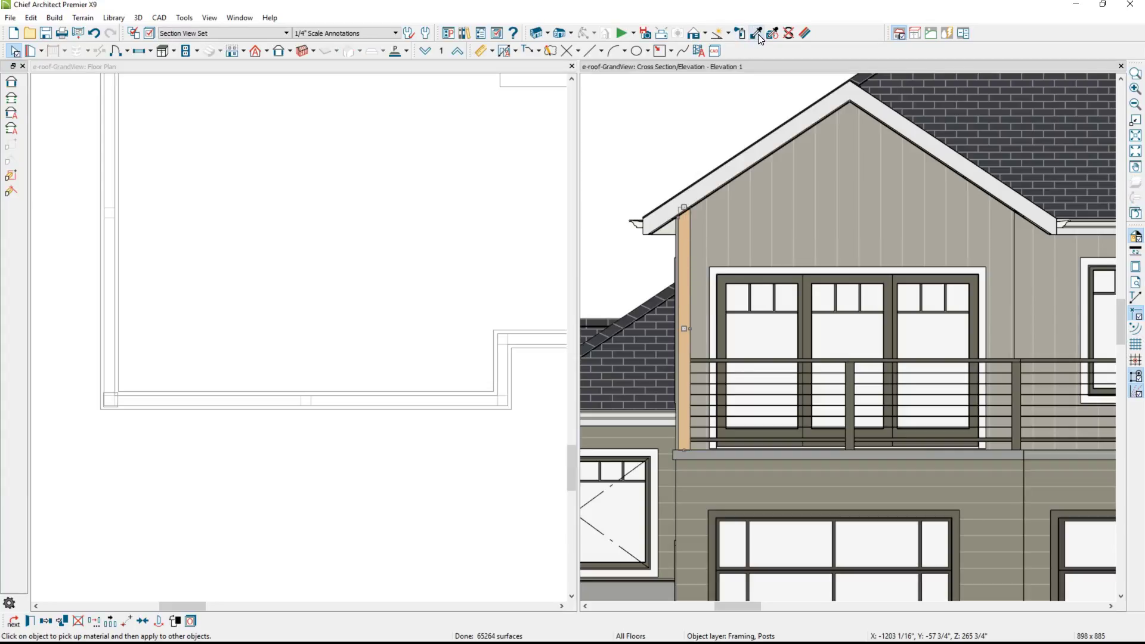
pyautogui.click(757, 35)
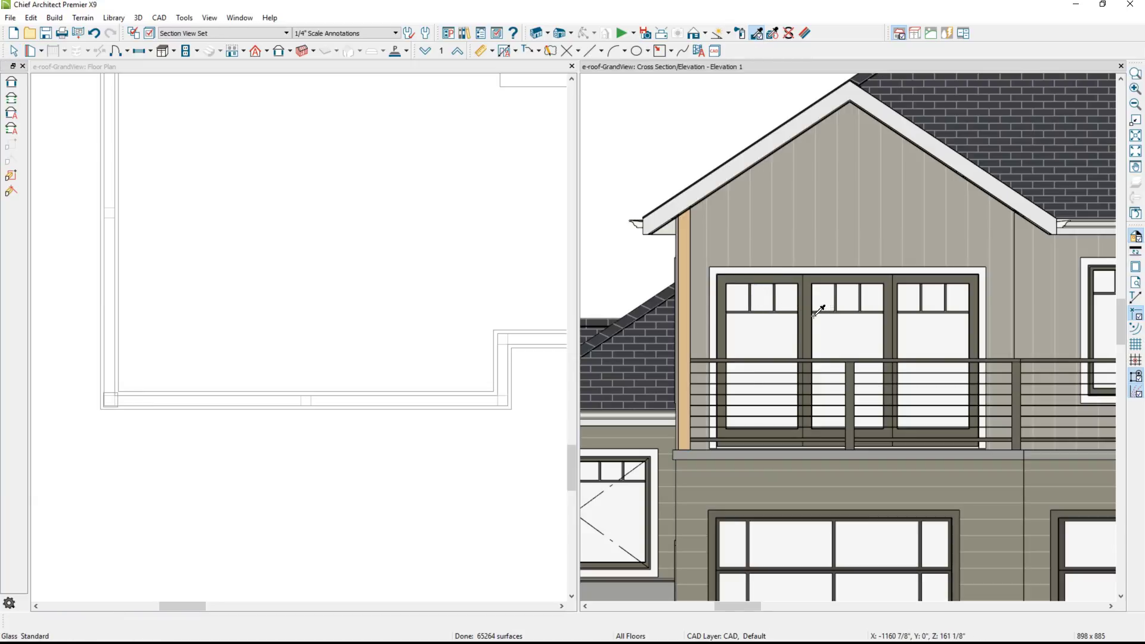
pyautogui.click(699, 310)
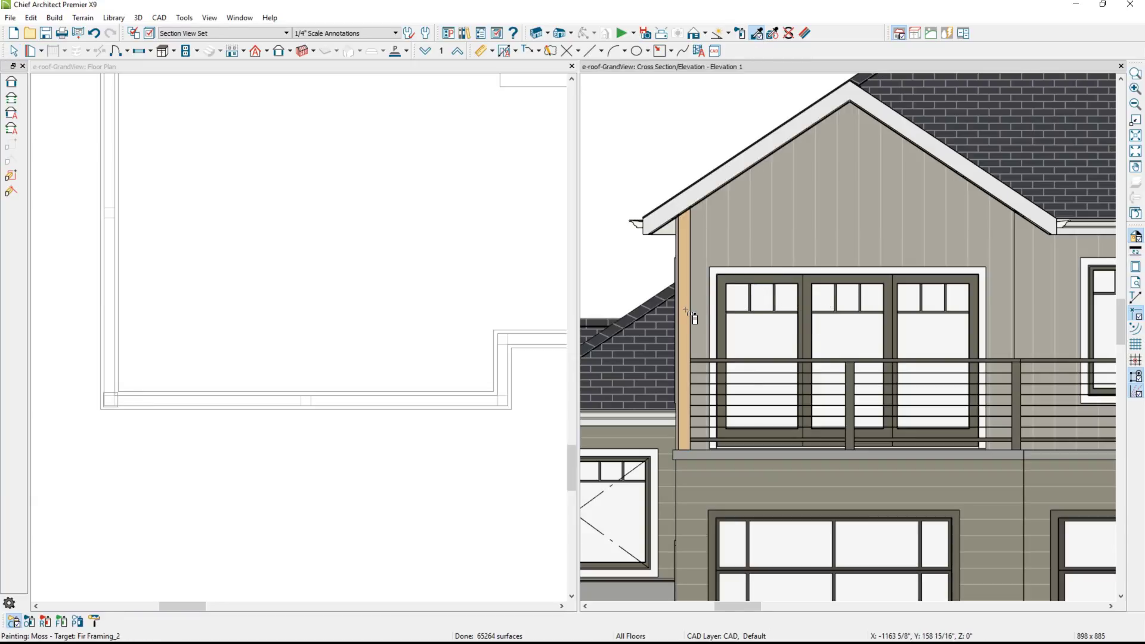
pyautogui.click(686, 311)
pyautogui.press('Escape')
pyautogui.click(687, 312)
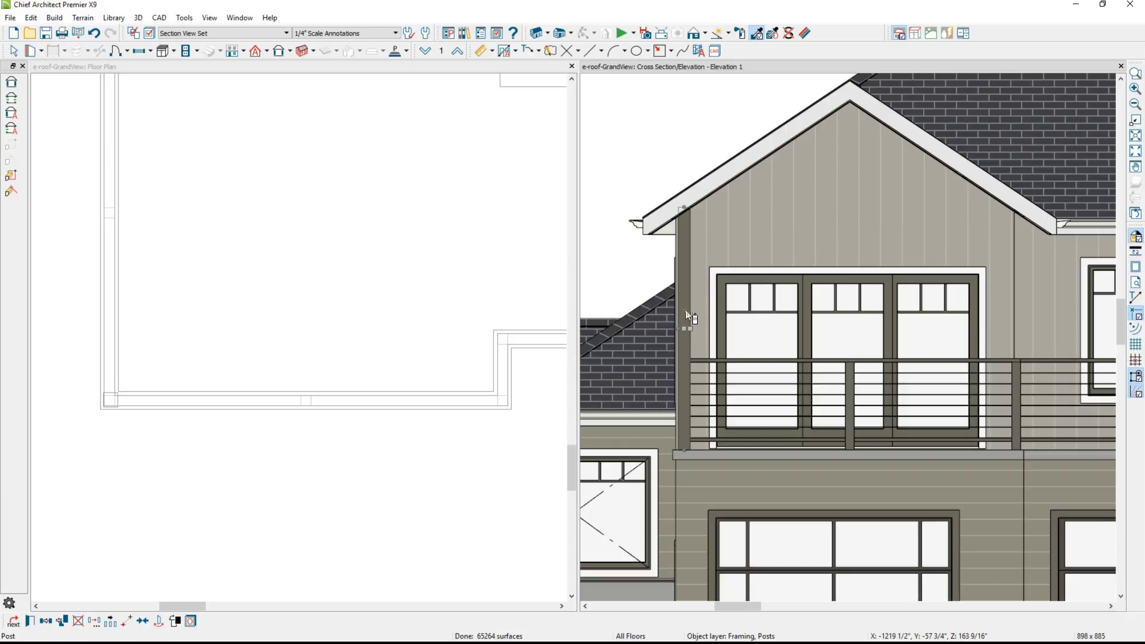
pyautogui.click(46, 622)
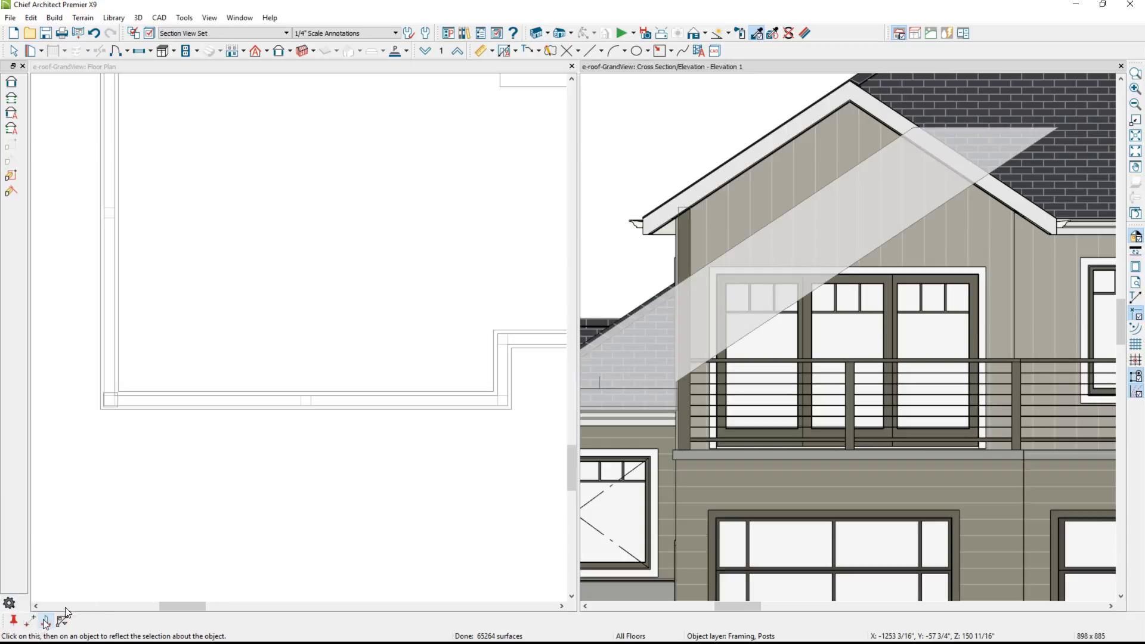
pyautogui.click(959, 273)
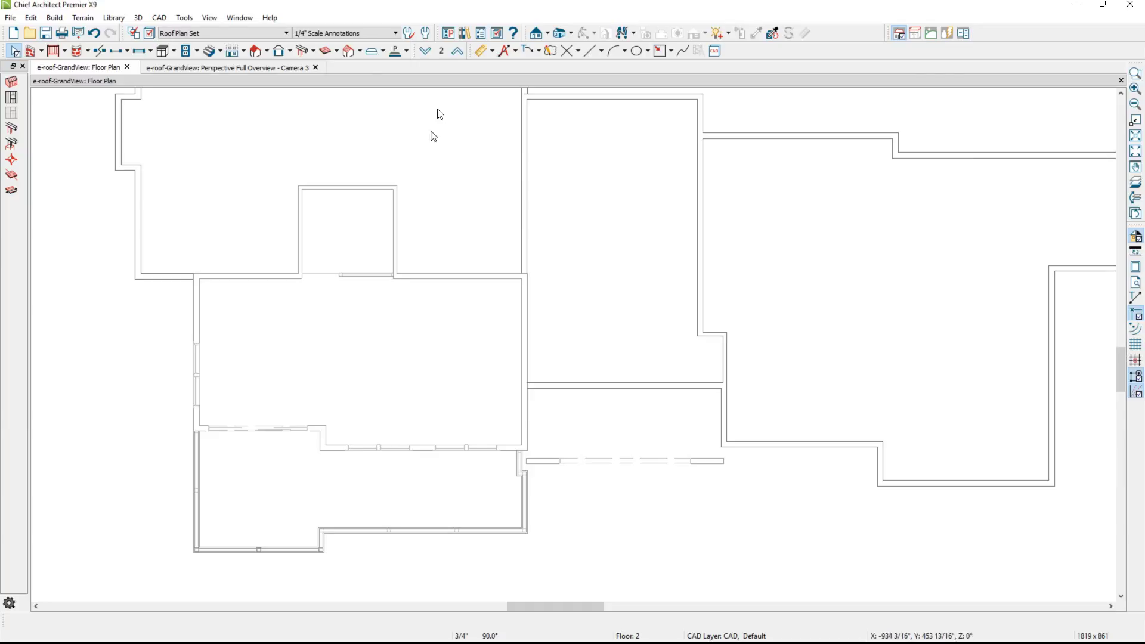
# - Switch the floor plan to Floor 3
pyautogui.click(457, 53)
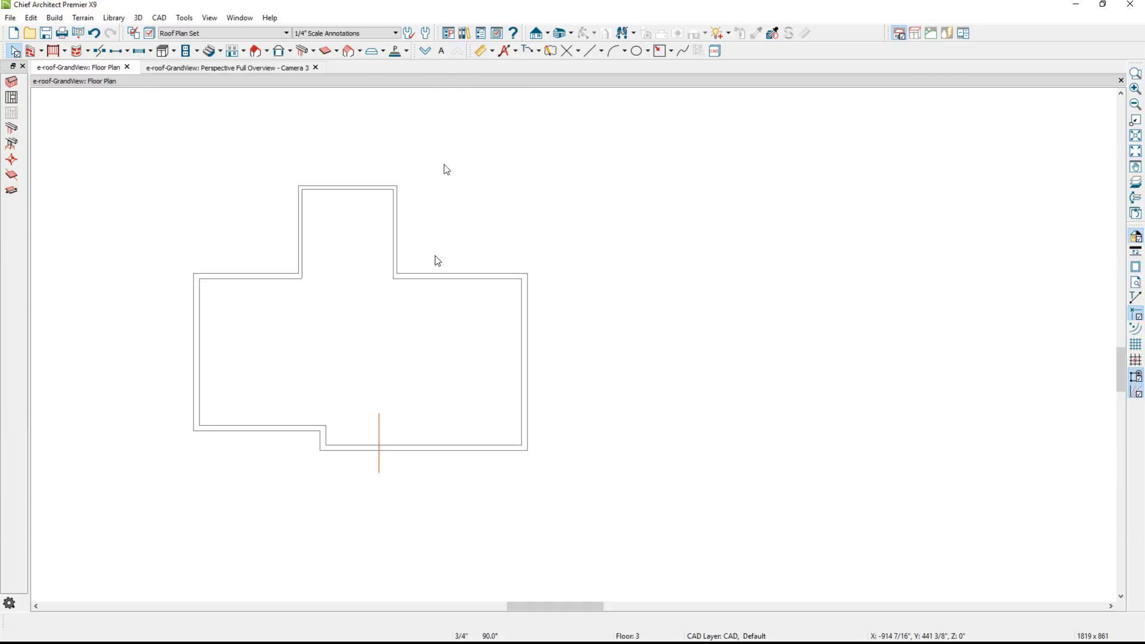
pyautogui.scroll(3, 391, 442)
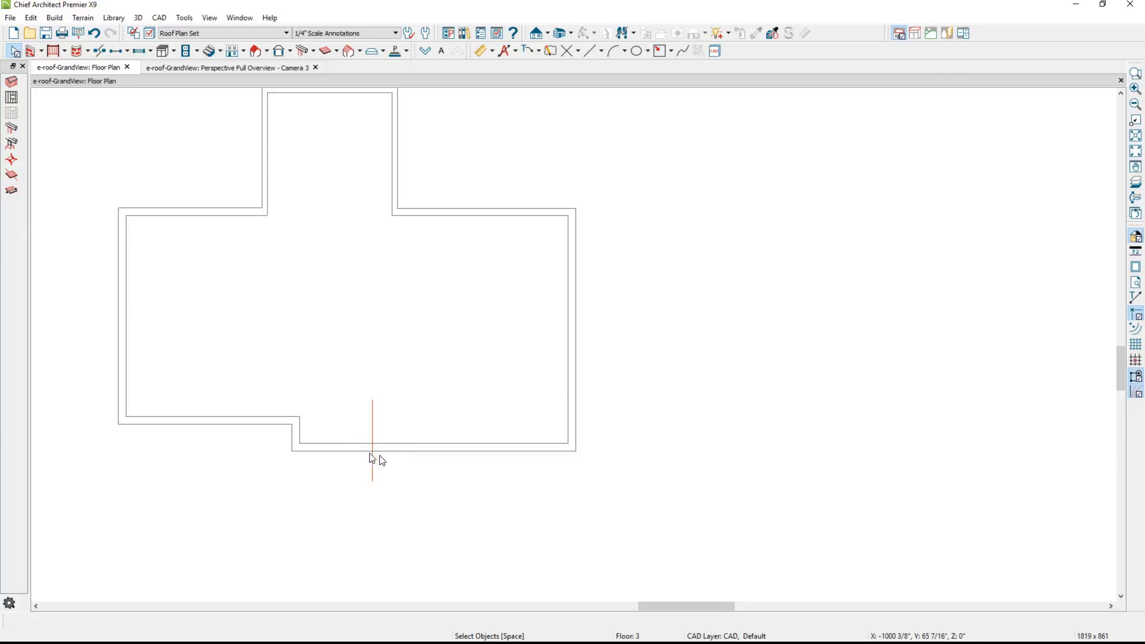
# - Default dormers to a shed roof at 2 in 12 pitch, and place a floating dormer on the left roof
pyautogui.click(269, 72)
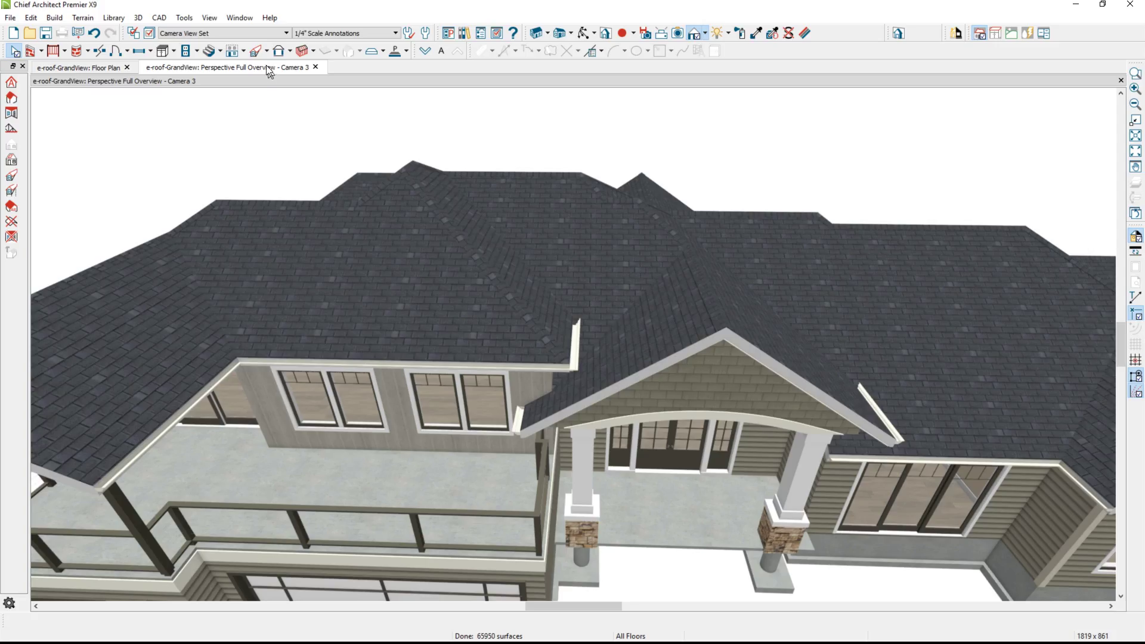
pyautogui.doubleClick(256, 52)
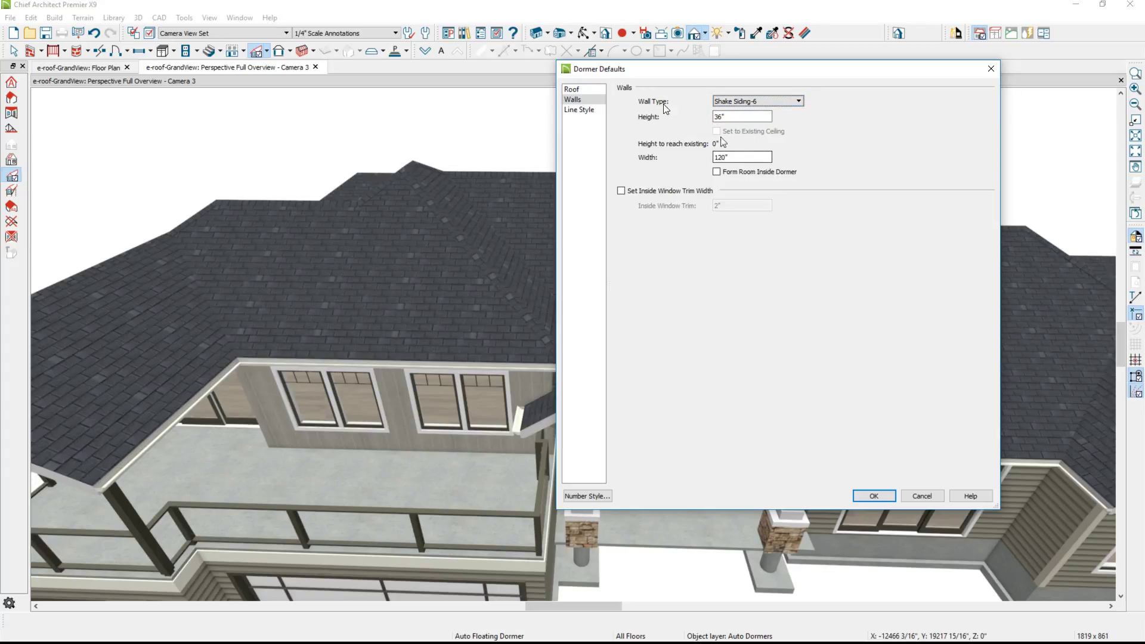
pyautogui.click(591, 91)
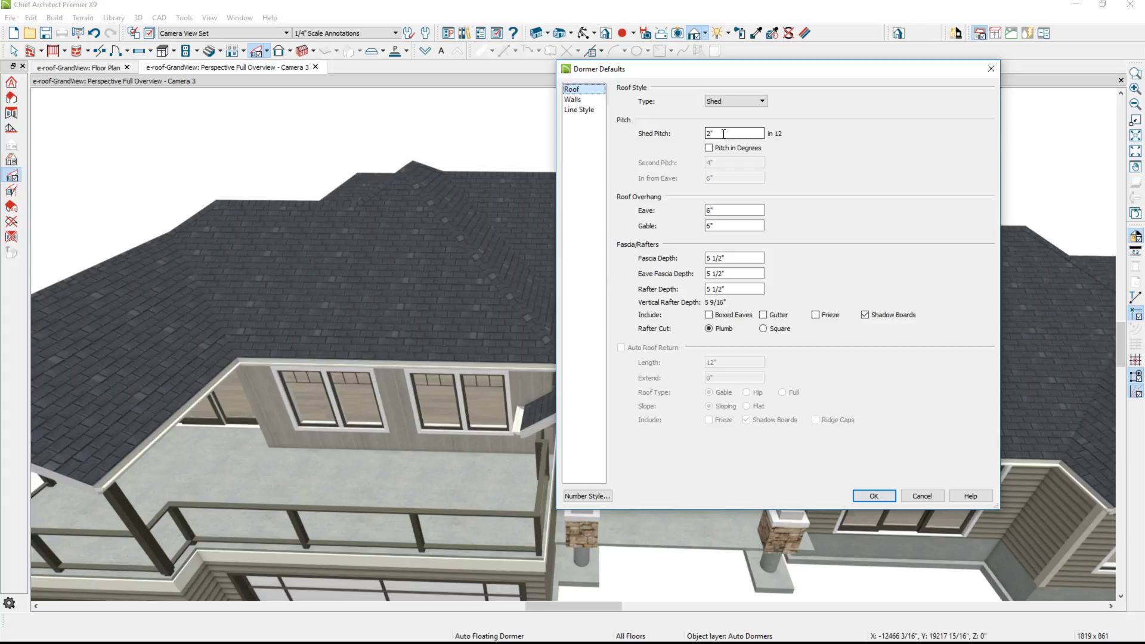
pyautogui.press('Return')
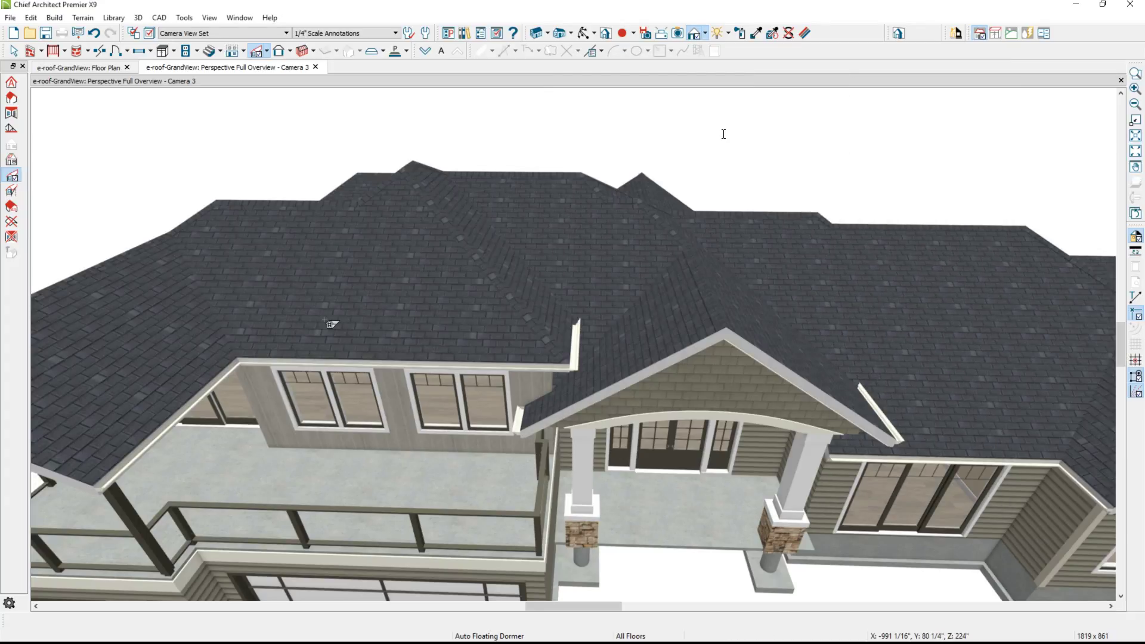
pyautogui.click(342, 310)
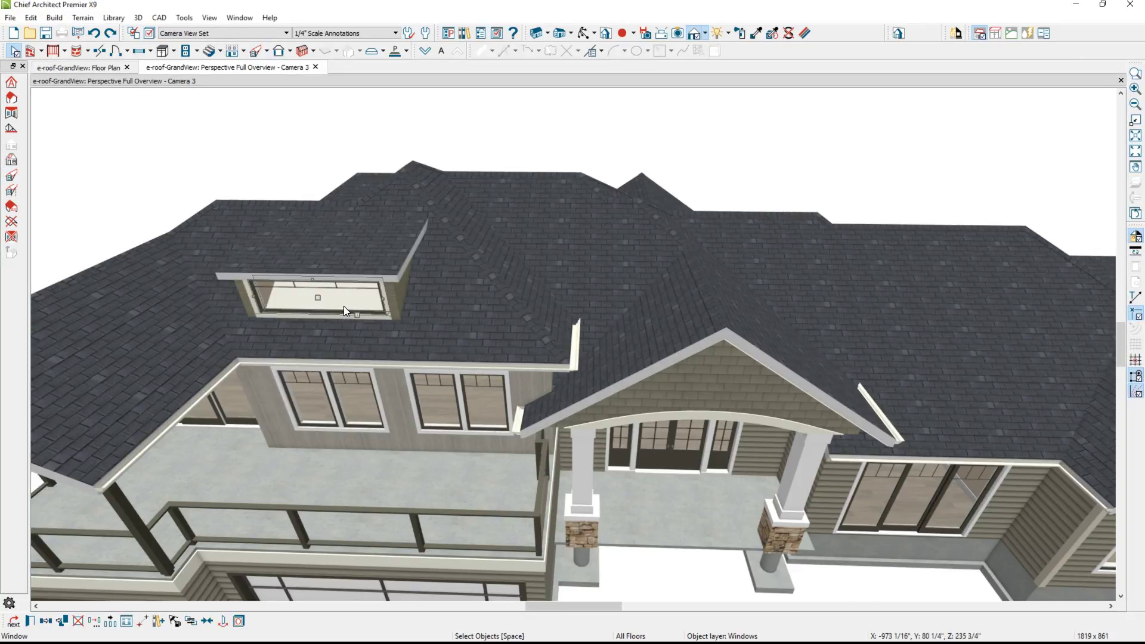
# - Make the dormer window 30" wide Fixed Glass with the Normal lite pattern
pyautogui.doubleClick(343, 306)
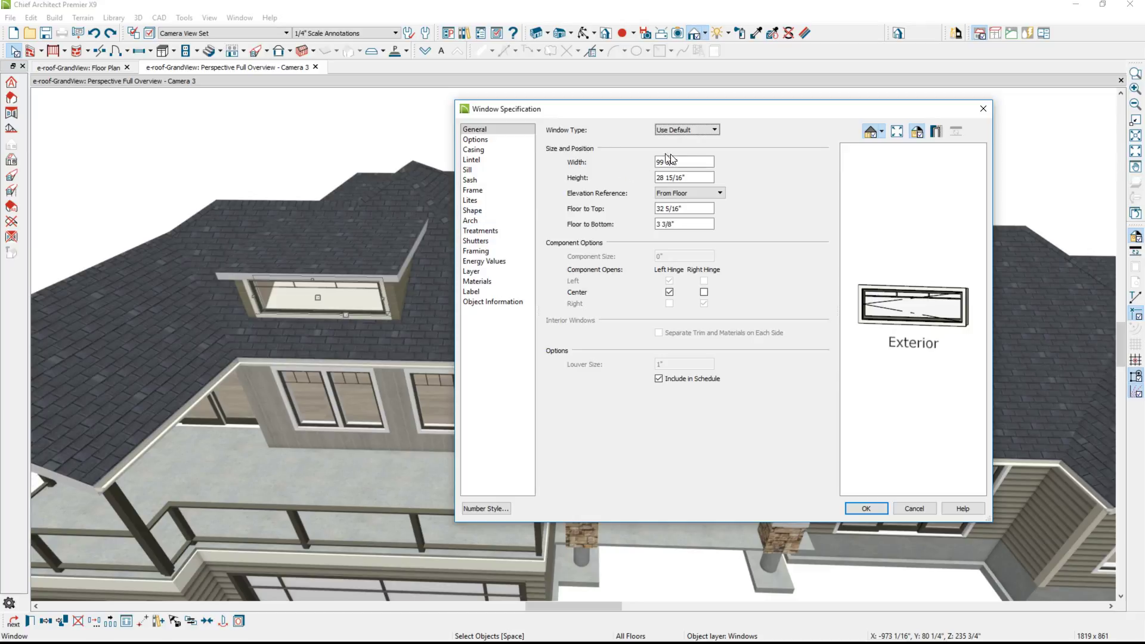
pyautogui.doubleClick(689, 161)
pyautogui.write('30')
pyautogui.press('Tab')
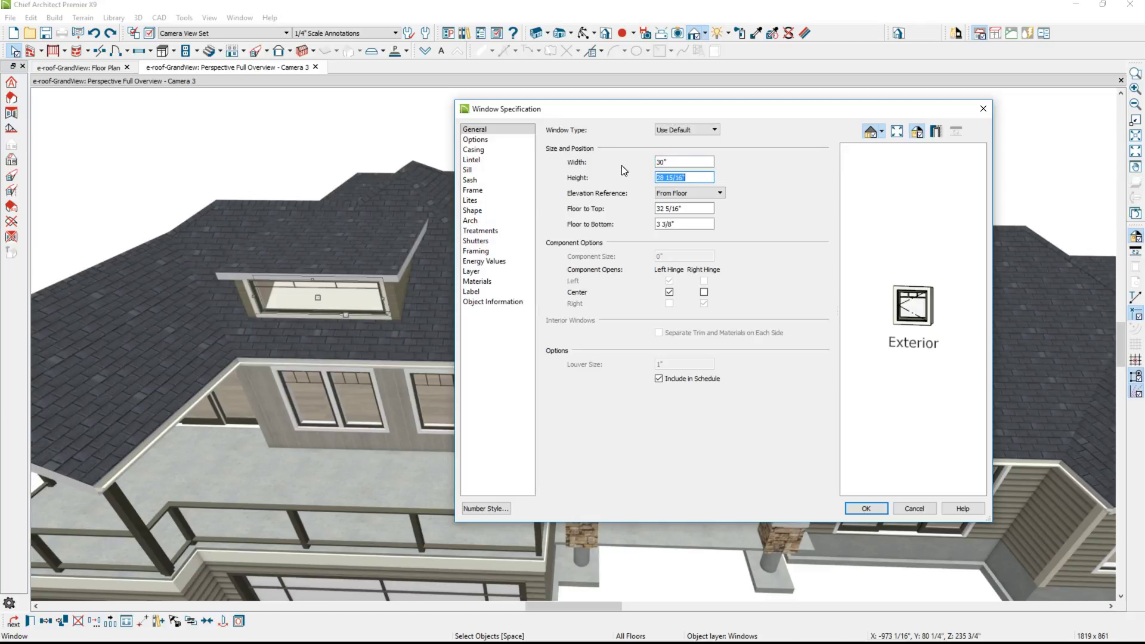
pyautogui.click(669, 131)
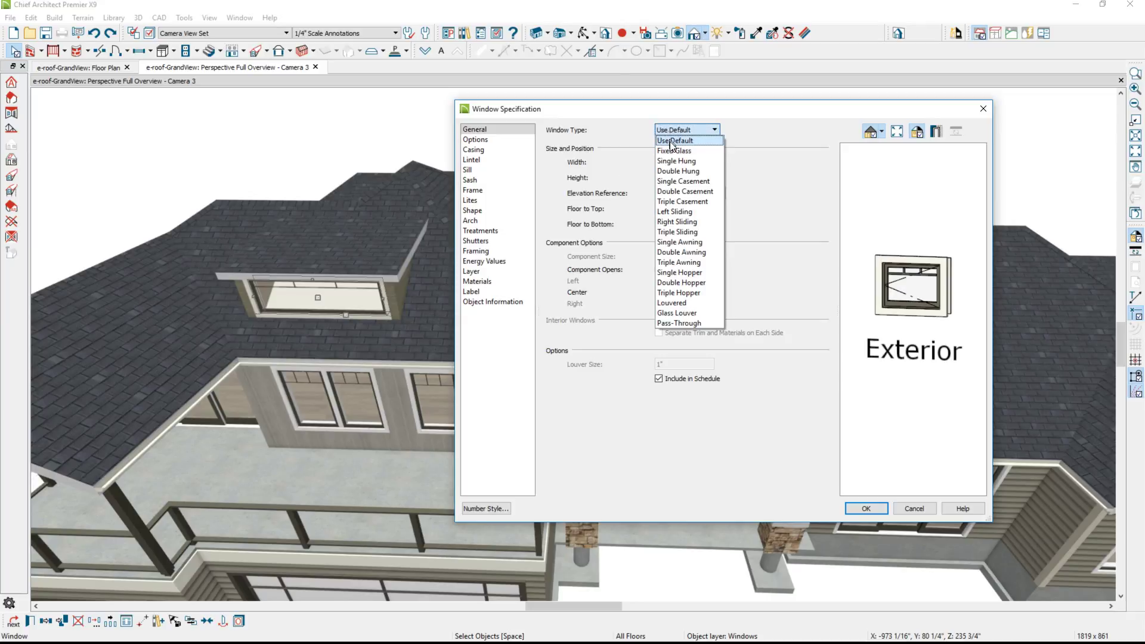
pyautogui.click(671, 150)
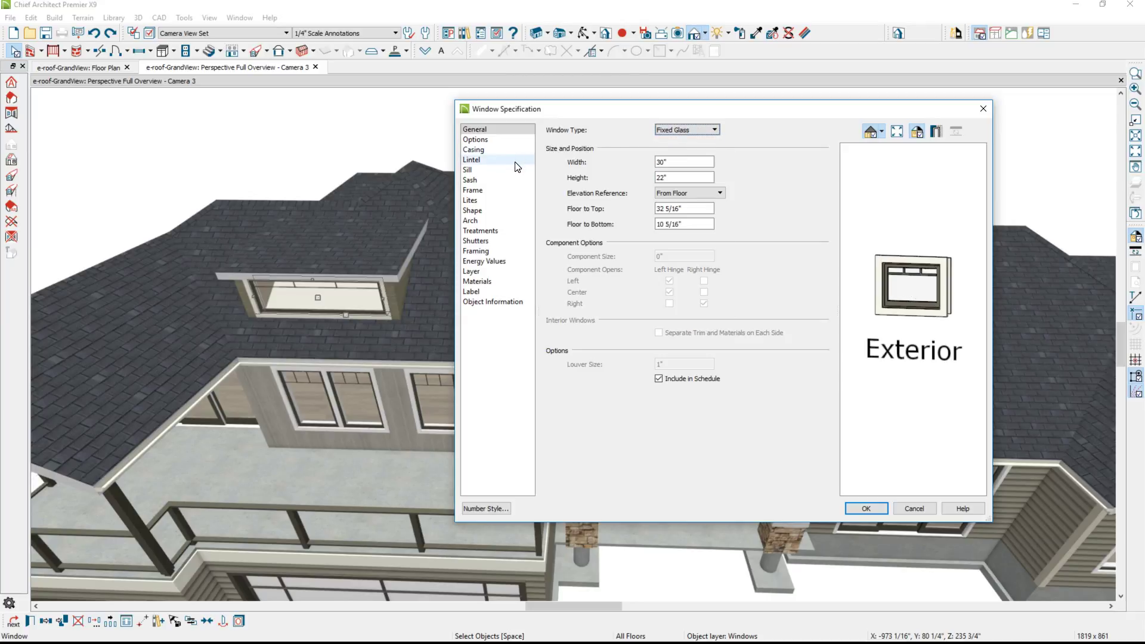
pyautogui.click(496, 201)
pyautogui.click(653, 141)
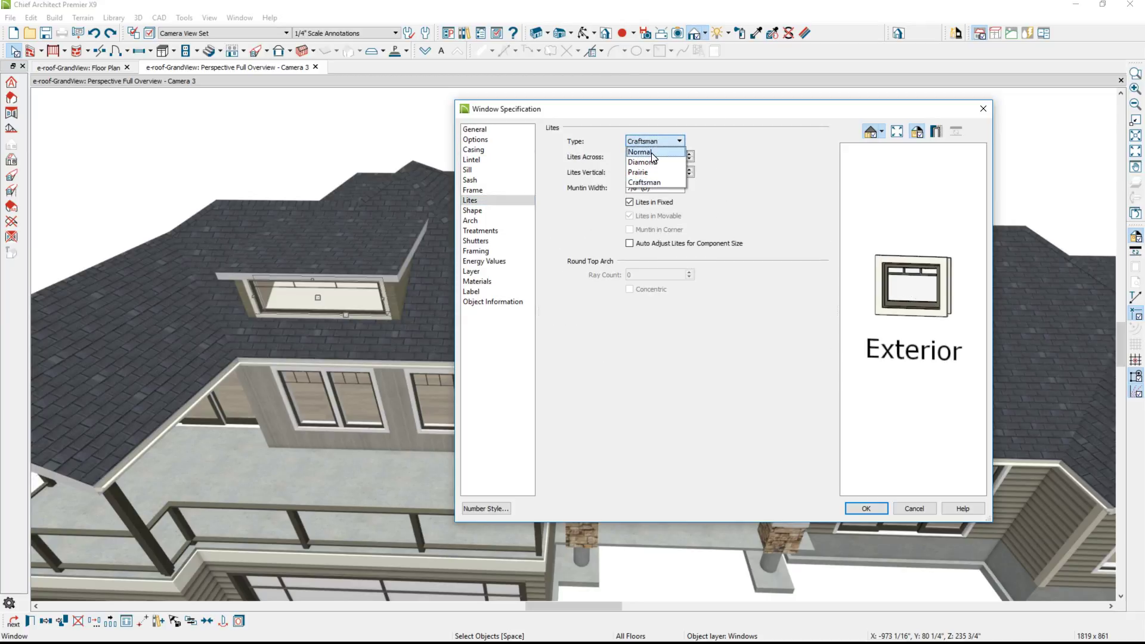
pyautogui.click(651, 152)
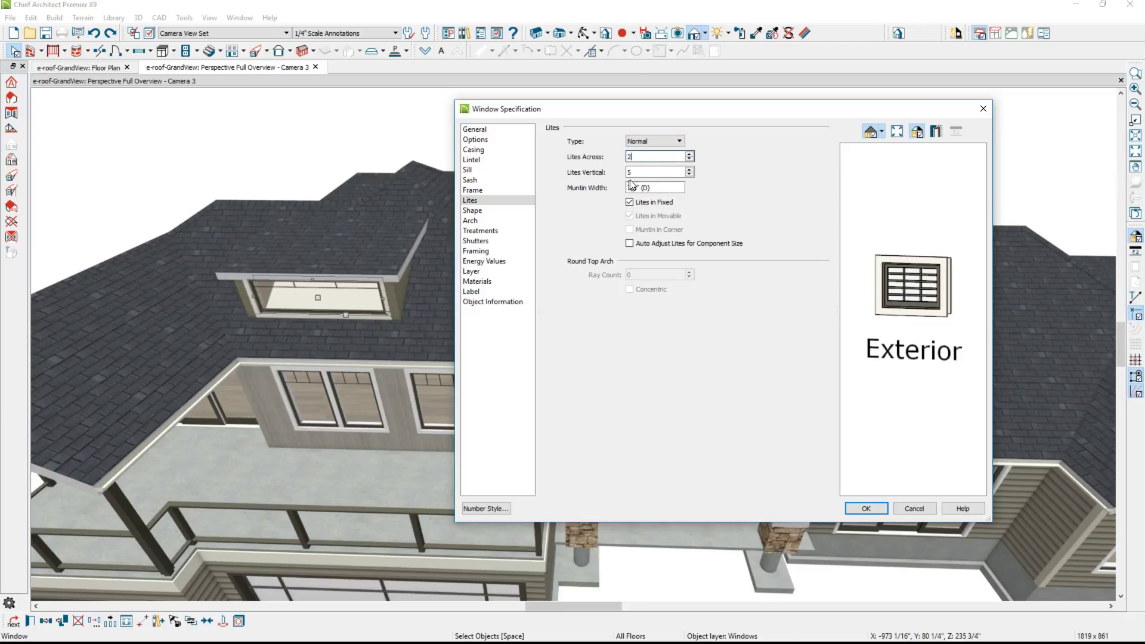
pyautogui.press('Return')
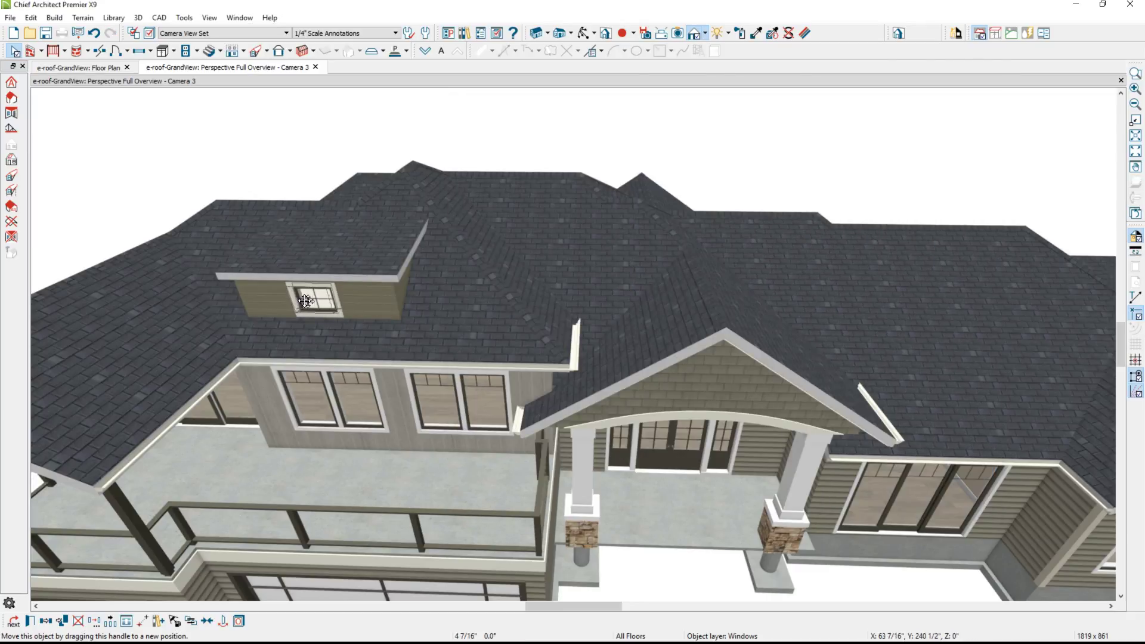
# - Shift the dormer window left and multiple-copy it into a row of three windows
pyautogui.moveTo(305, 301); pyautogui.dragTo(271, 297)
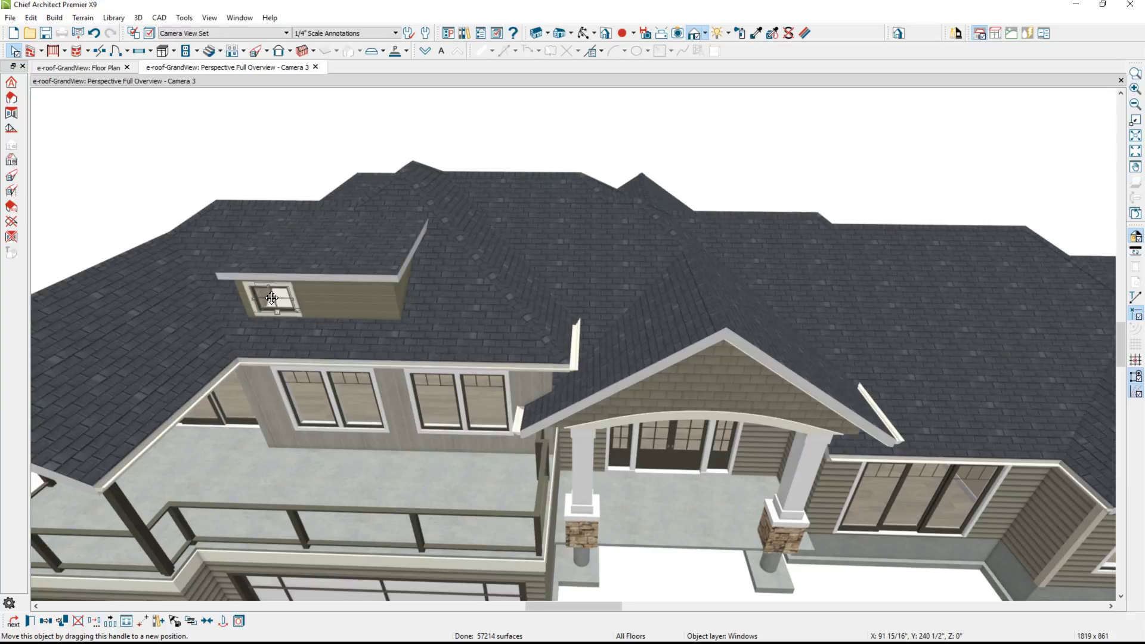
pyautogui.click(109, 624)
pyautogui.press('Tab')
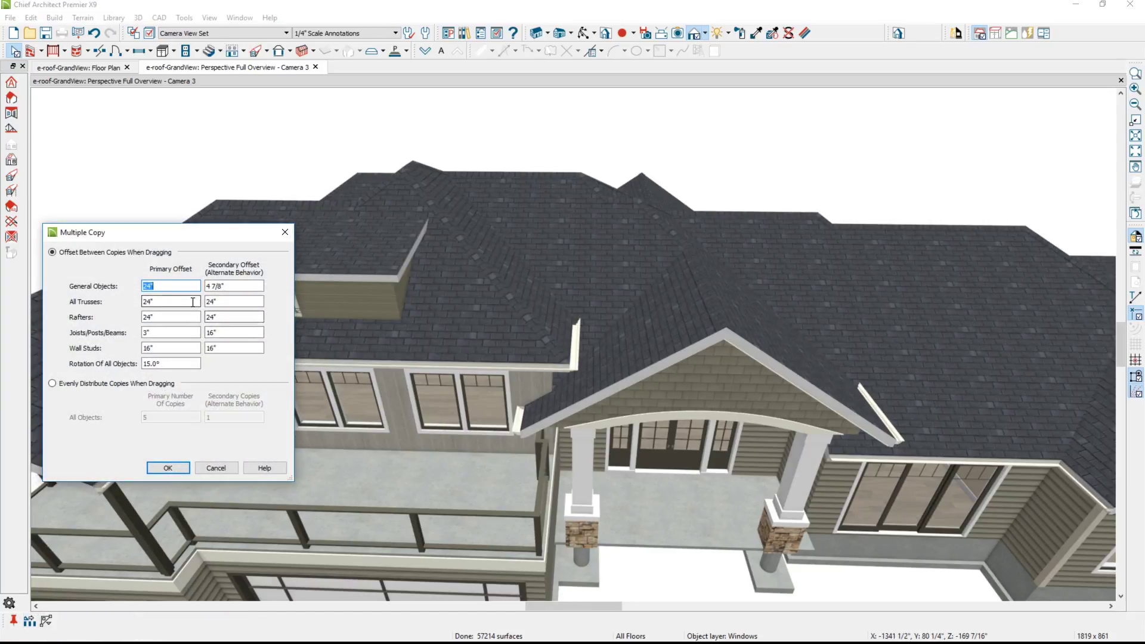
pyautogui.click(165, 468)
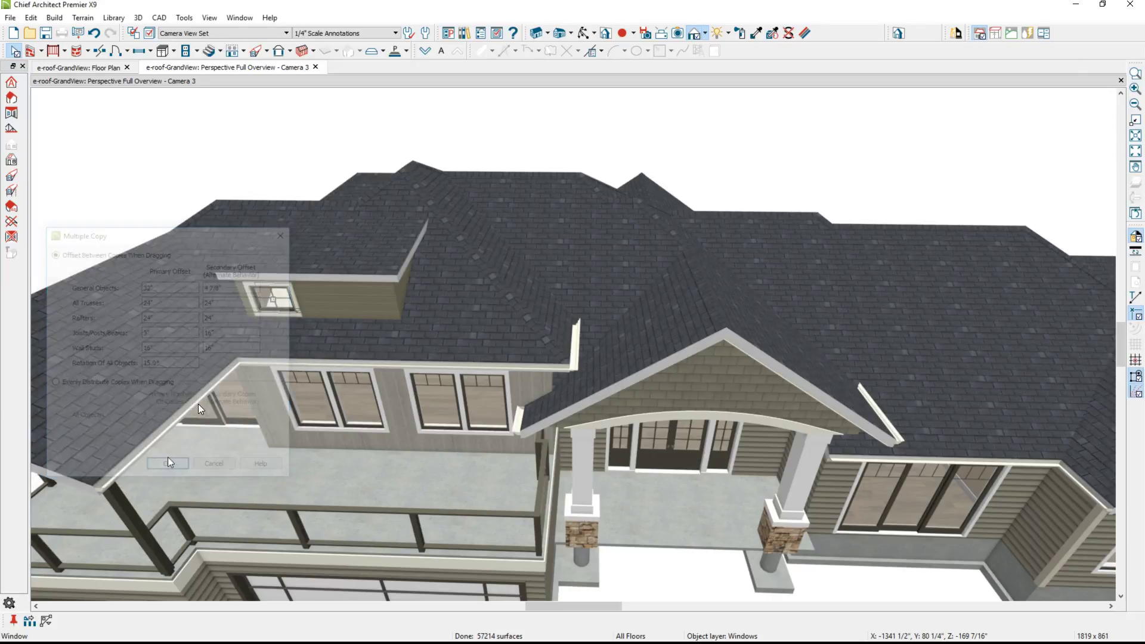
pyautogui.moveTo(277, 299); pyautogui.dragTo(376, 306)
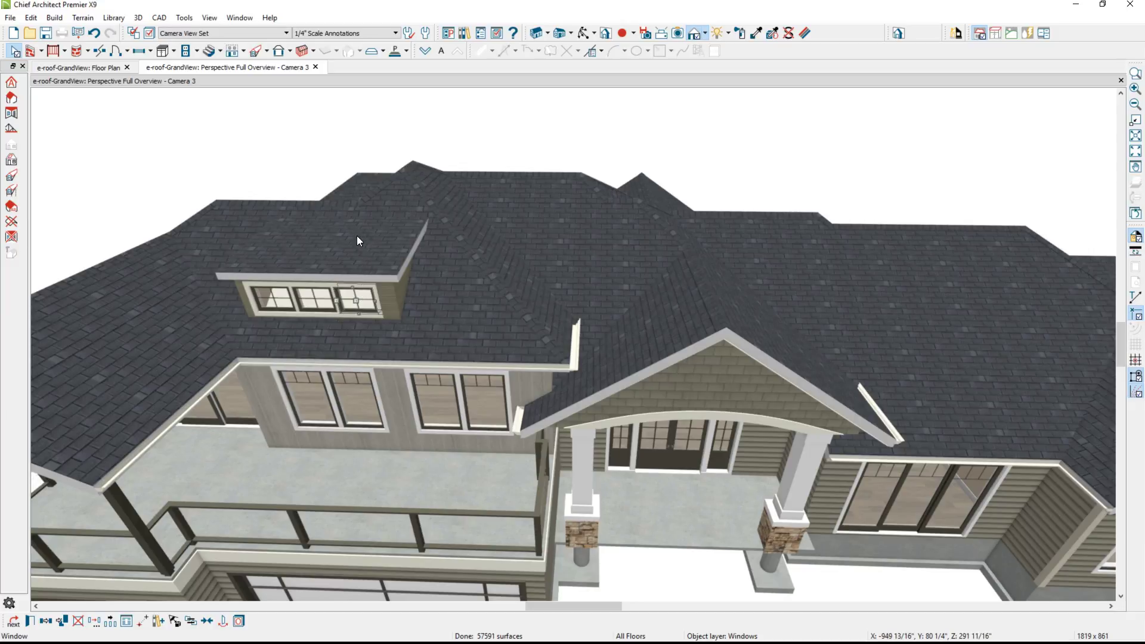
pyautogui.press('Escape')
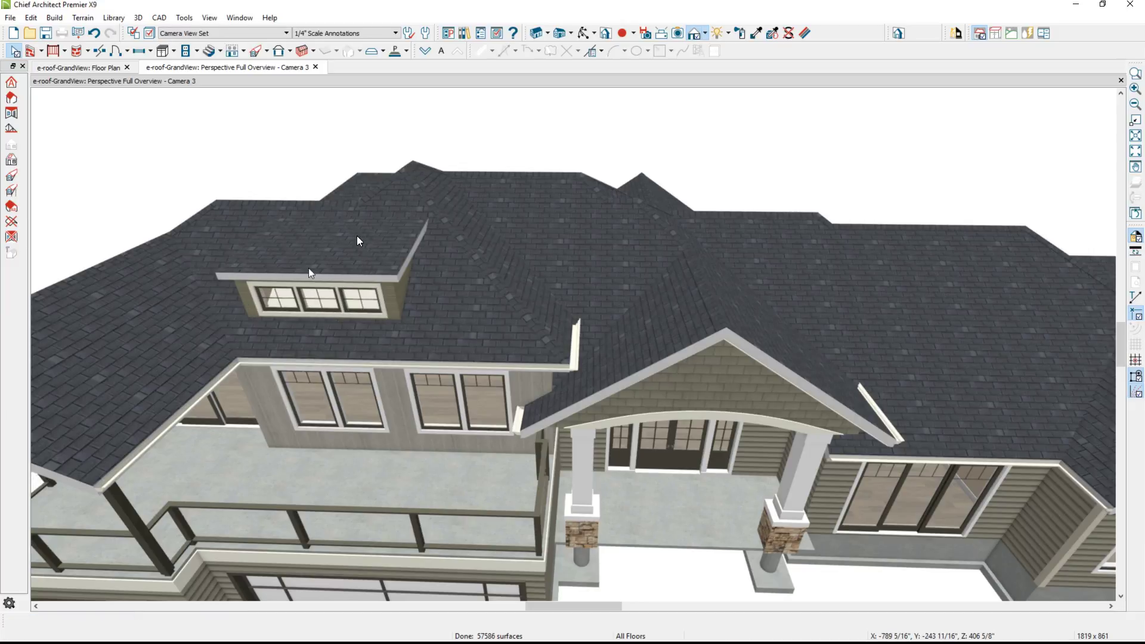
# - In the floor plan, select the auto dormer and start centering it on the reference line
pyautogui.click(109, 69)
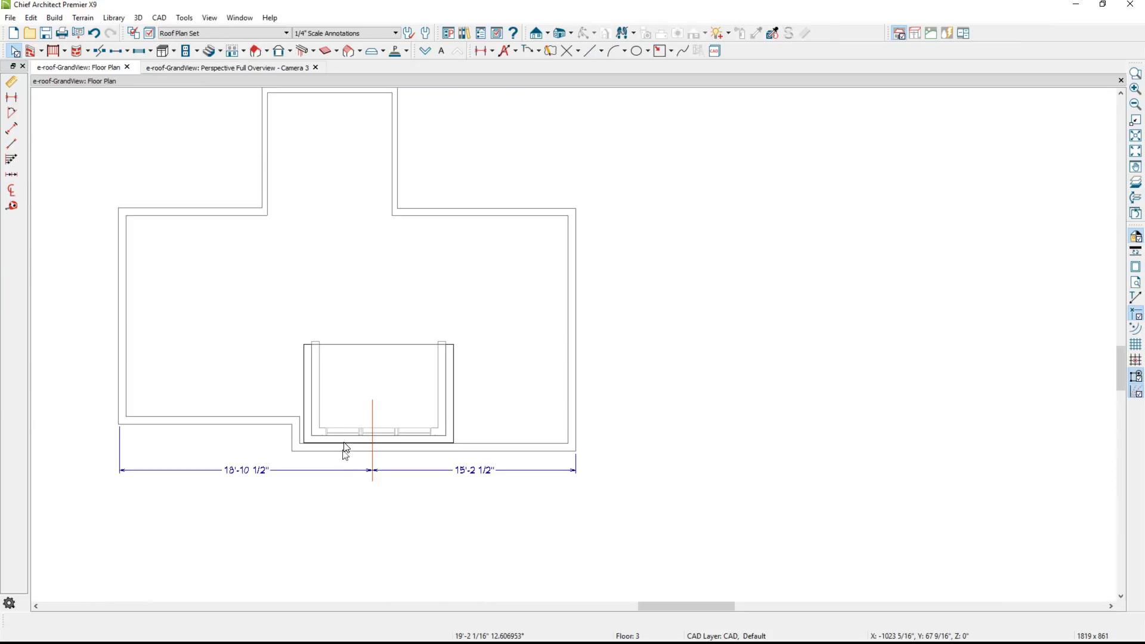
pyautogui.scroll(3, 346, 447)
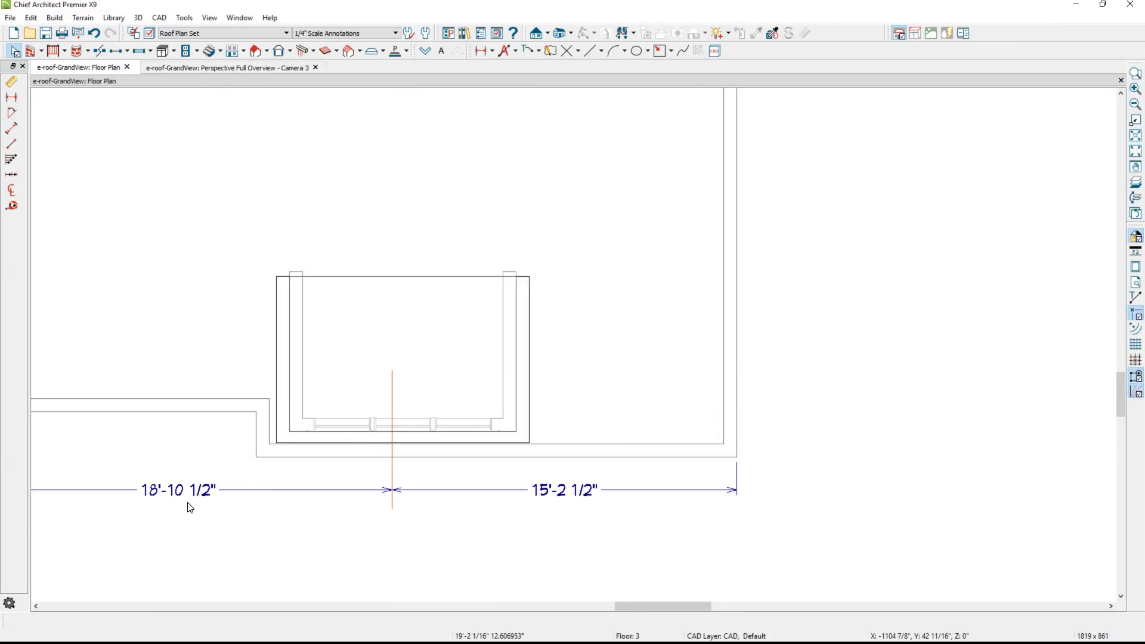
pyautogui.click(290, 356)
pyautogui.click(290, 356)
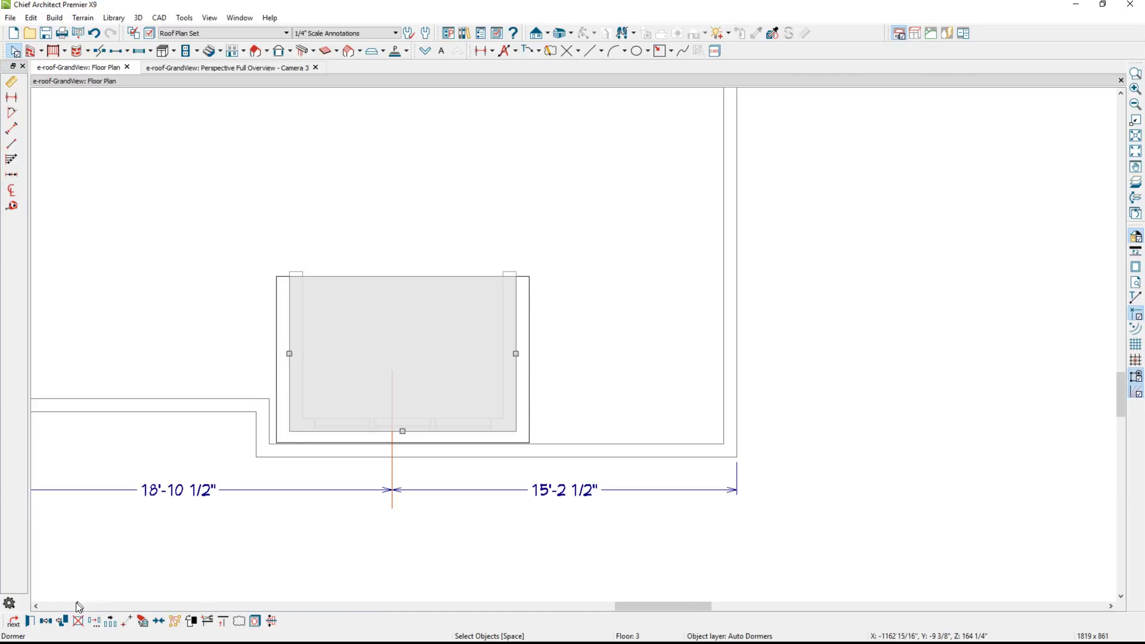
pyautogui.click(158, 621)
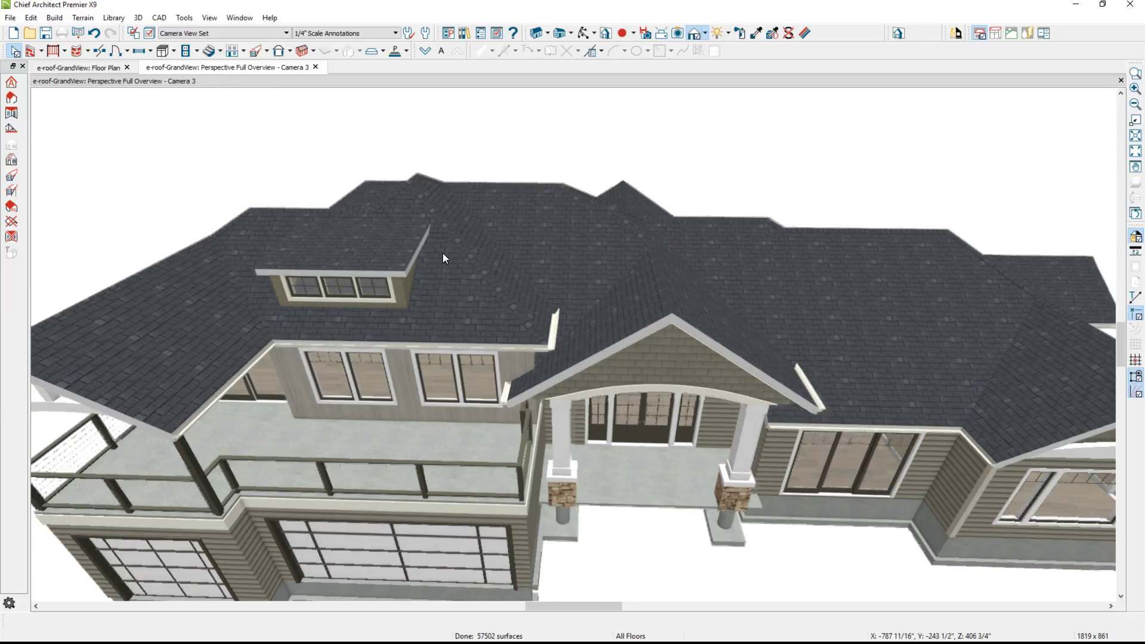
# - Set the default dormer width to 144" and place a second shed dormer on the right roof
pyautogui.moveTo(853, 341); pyautogui.dragTo(555, 358, button='middle')
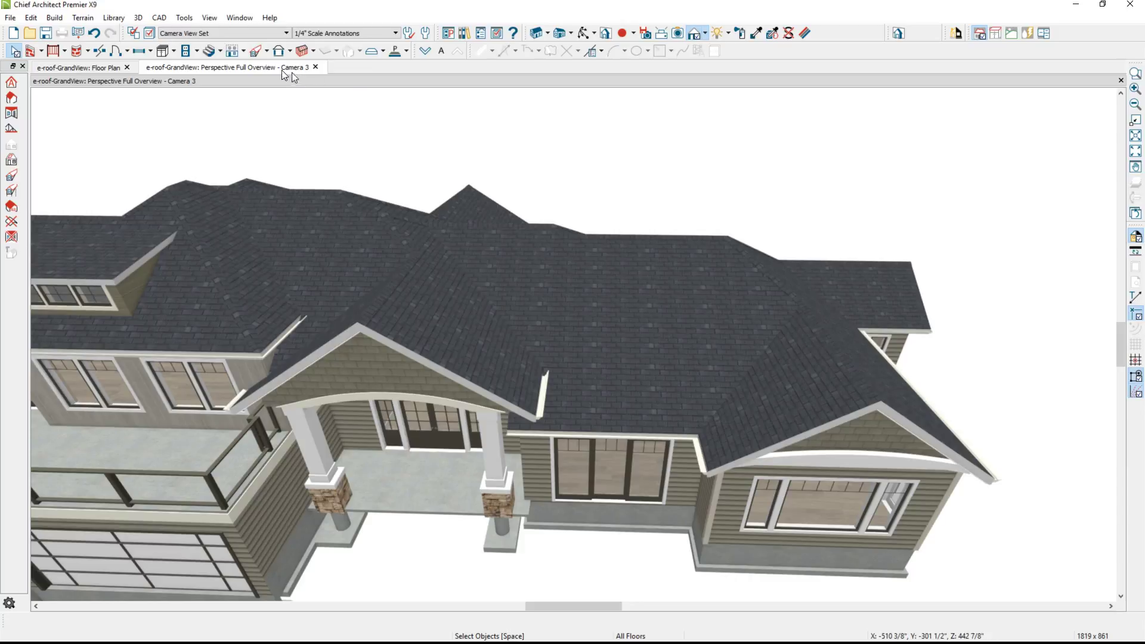
pyautogui.doubleClick(258, 54)
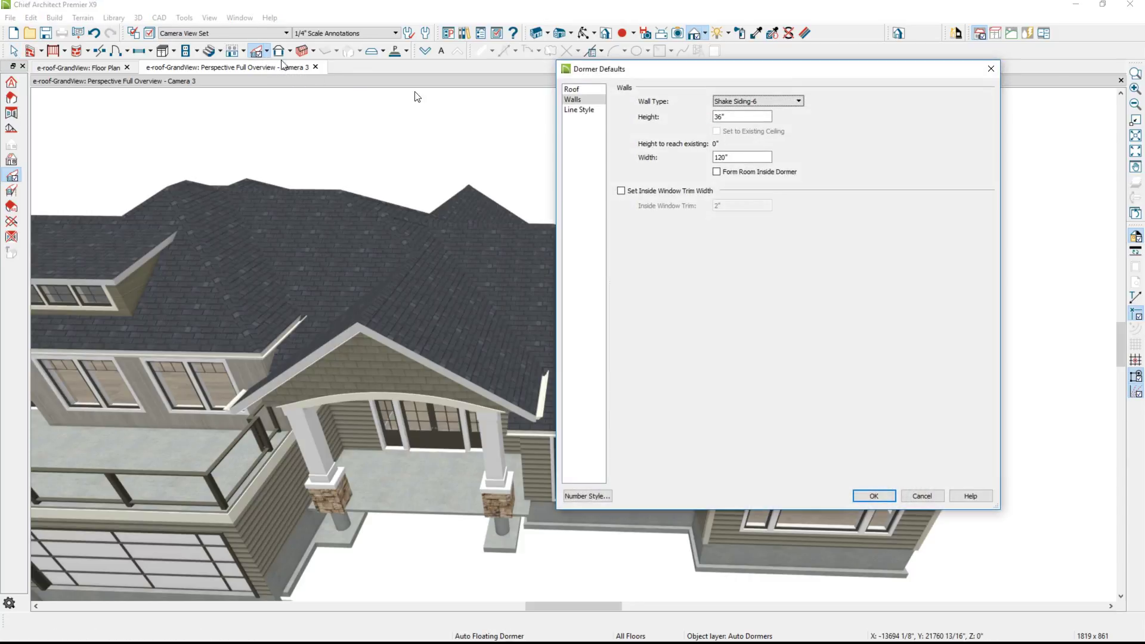
pyautogui.doubleClick(739, 157)
pyautogui.write('144')
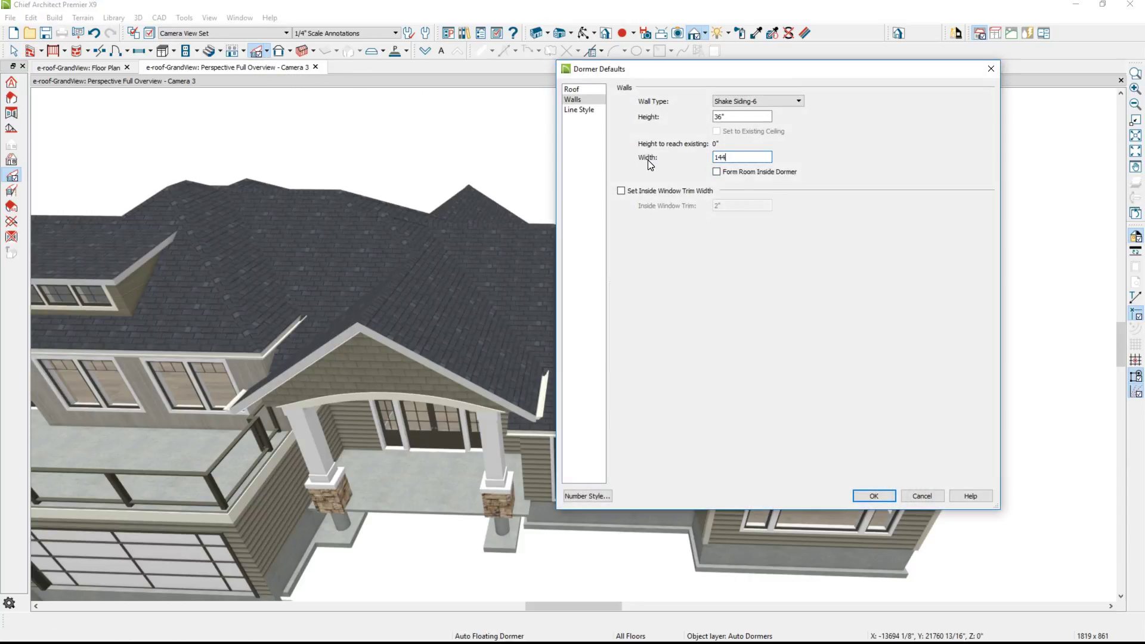
pyautogui.click(874, 495)
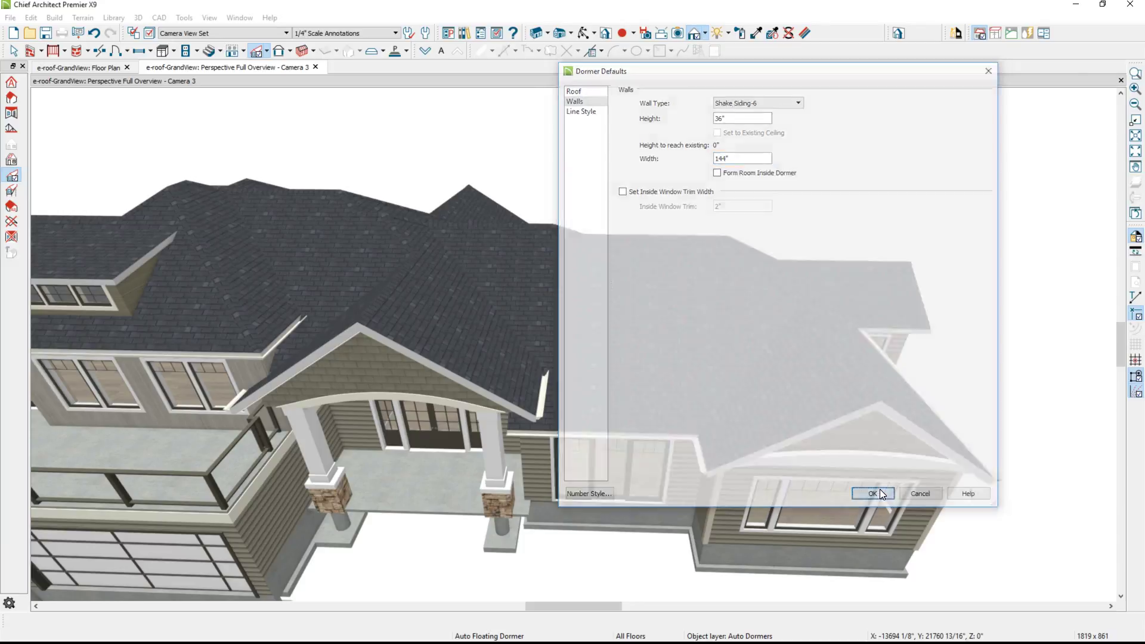
pyautogui.click(628, 402)
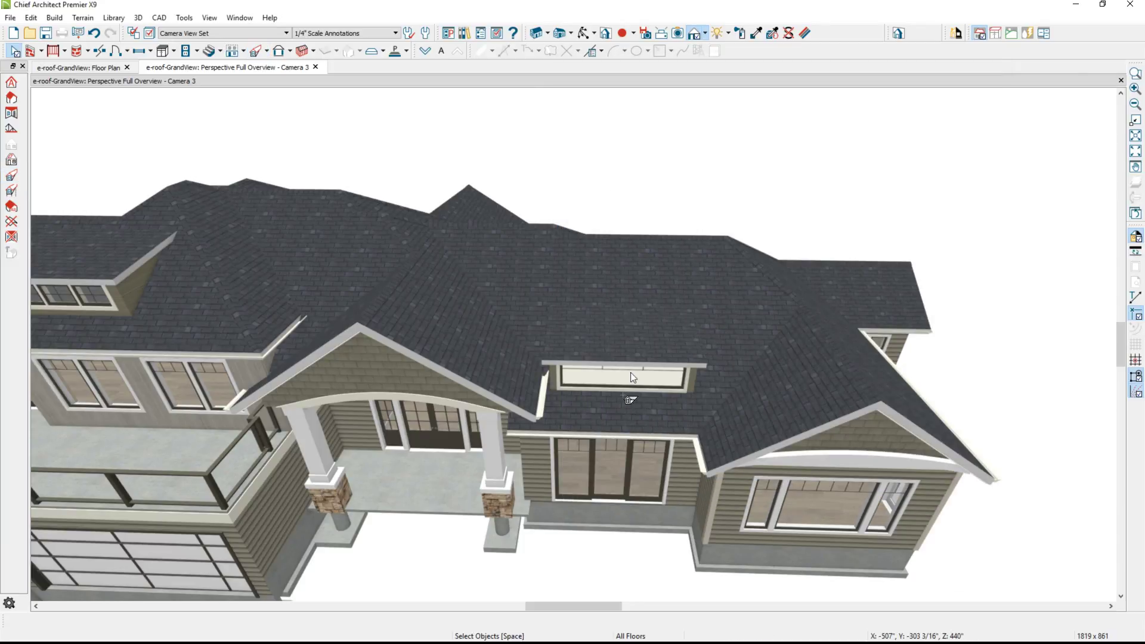
# - On the Floor 3 plan, center the new dormer on the vertical CAD reference line
pyautogui.click(95, 68)
pyautogui.click(557, 375)
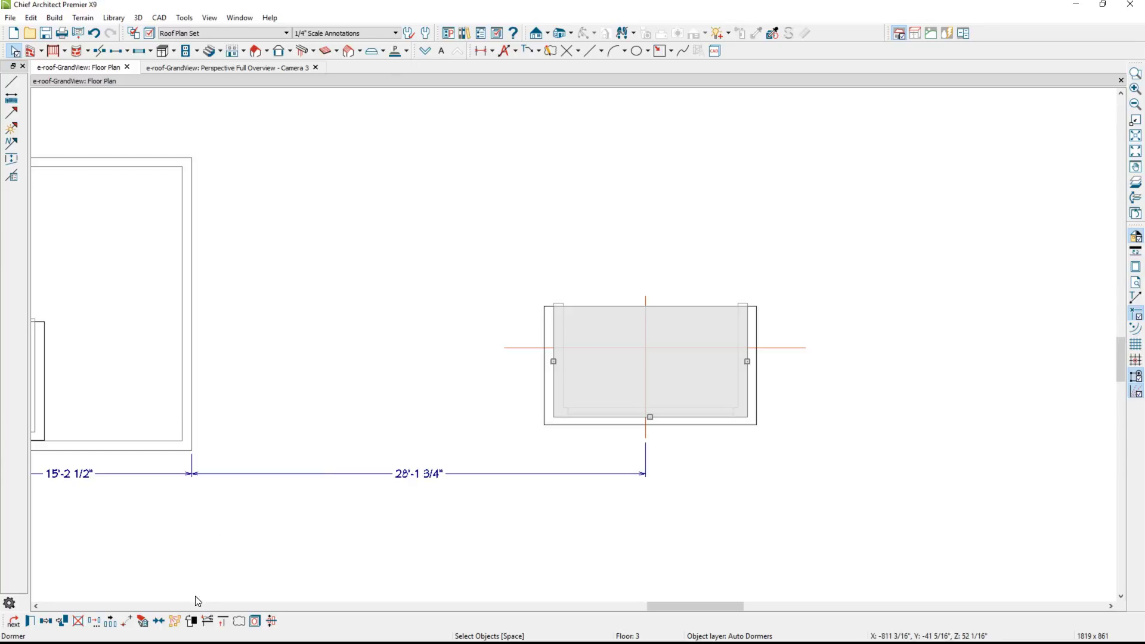
pyautogui.click(161, 621)
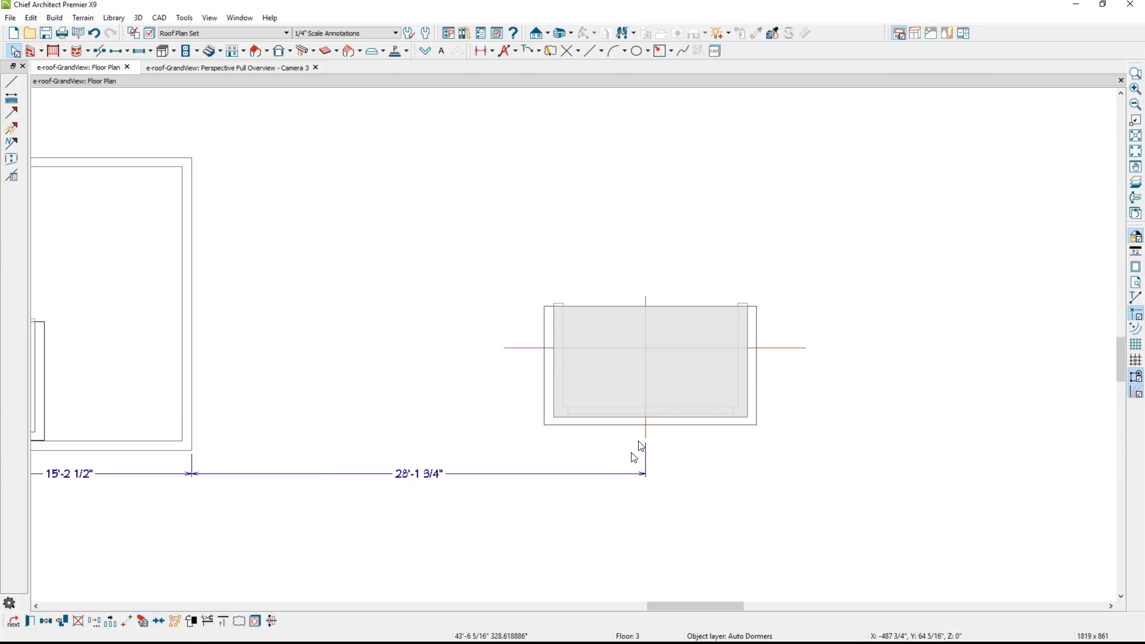
pyautogui.click(646, 436)
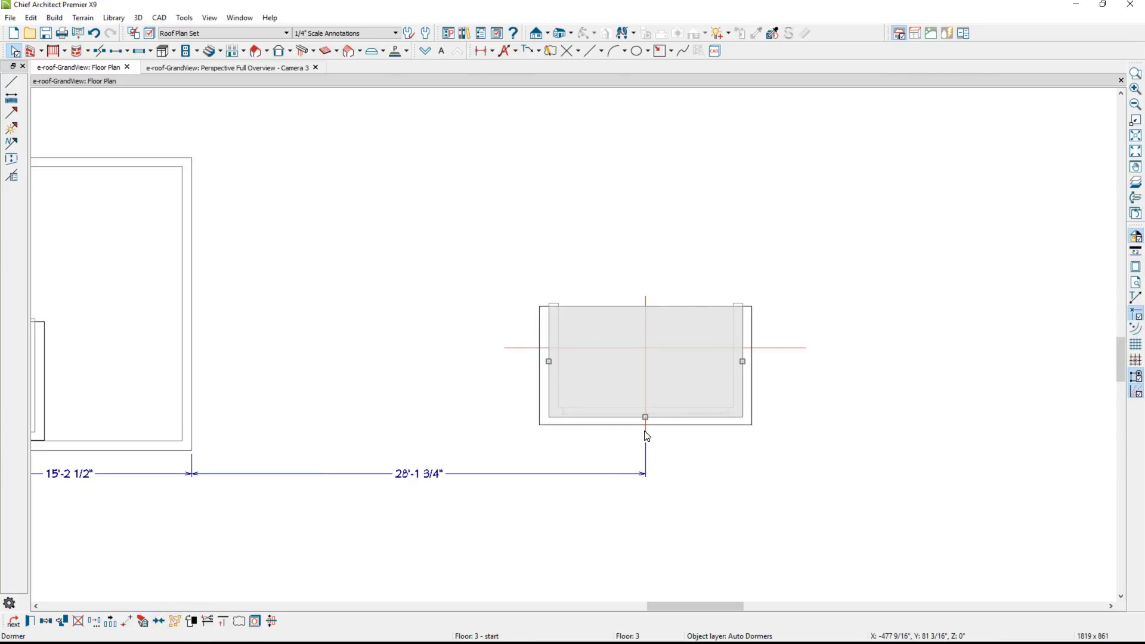
# - Resize the dormer window to 36" wide by 18" high and shift it left
pyautogui.click(292, 69)
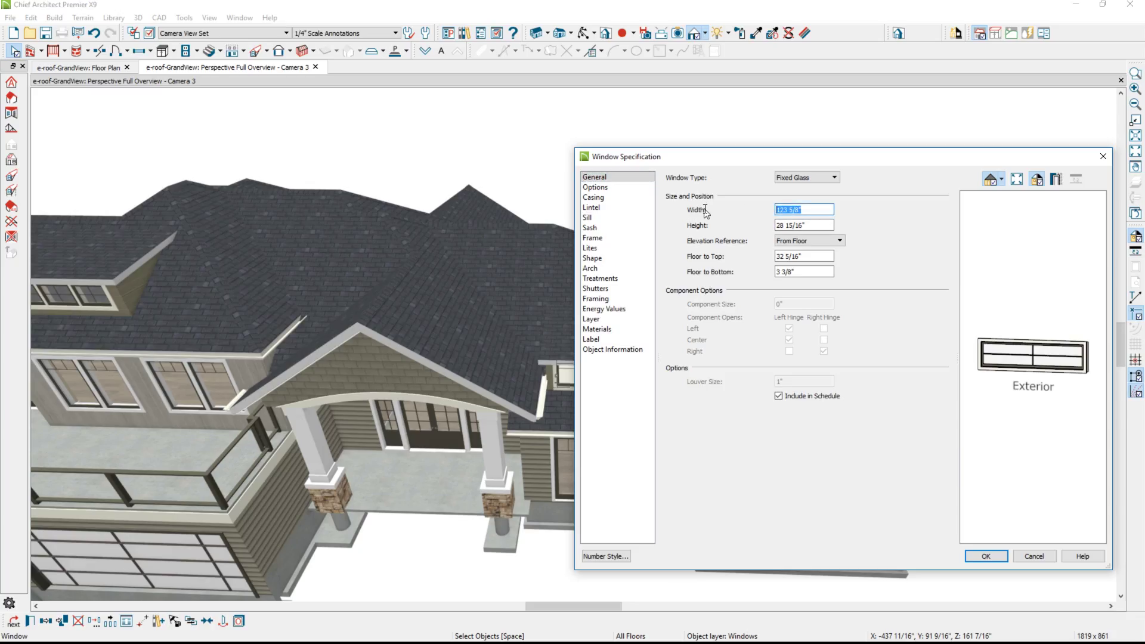
pyautogui.write('36')
pyautogui.press('Tab')
pyautogui.write('18')
pyautogui.press('Return')
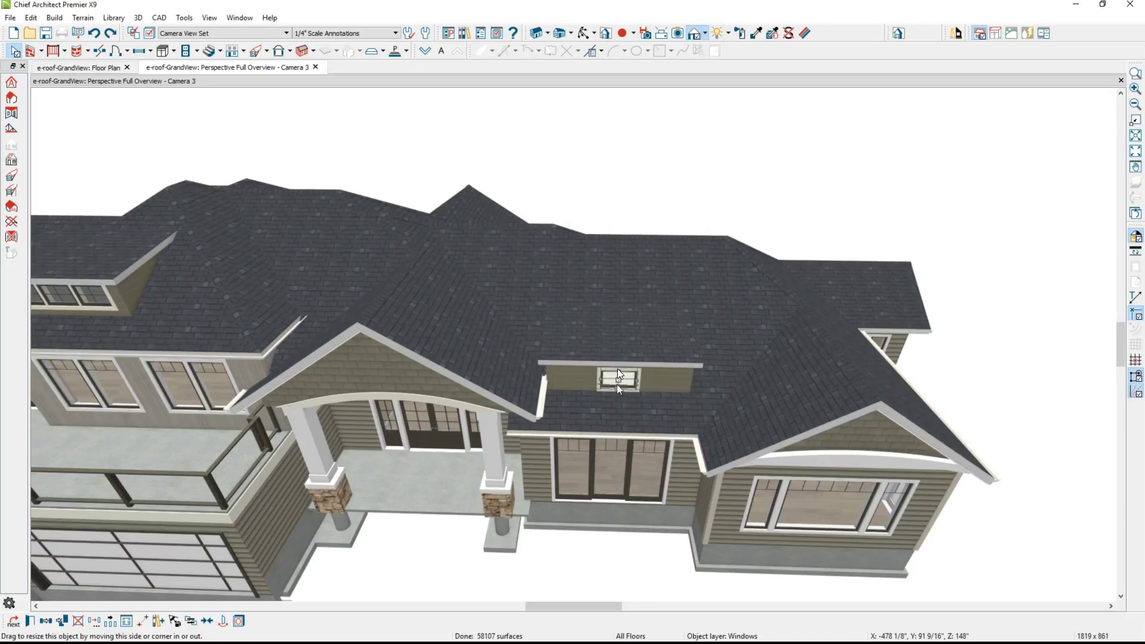
pyautogui.moveTo(619, 381); pyautogui.dragTo(575, 380)
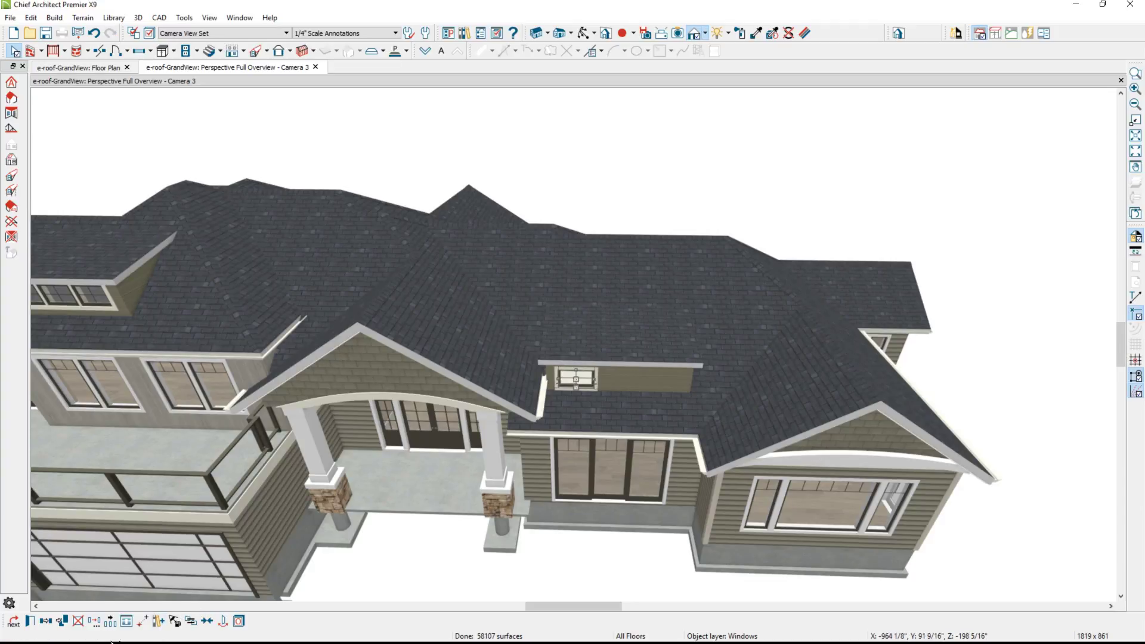
# - Multiple-copy the window into a row of three across the dormer and mull them together
pyautogui.doubleClick(110, 621)
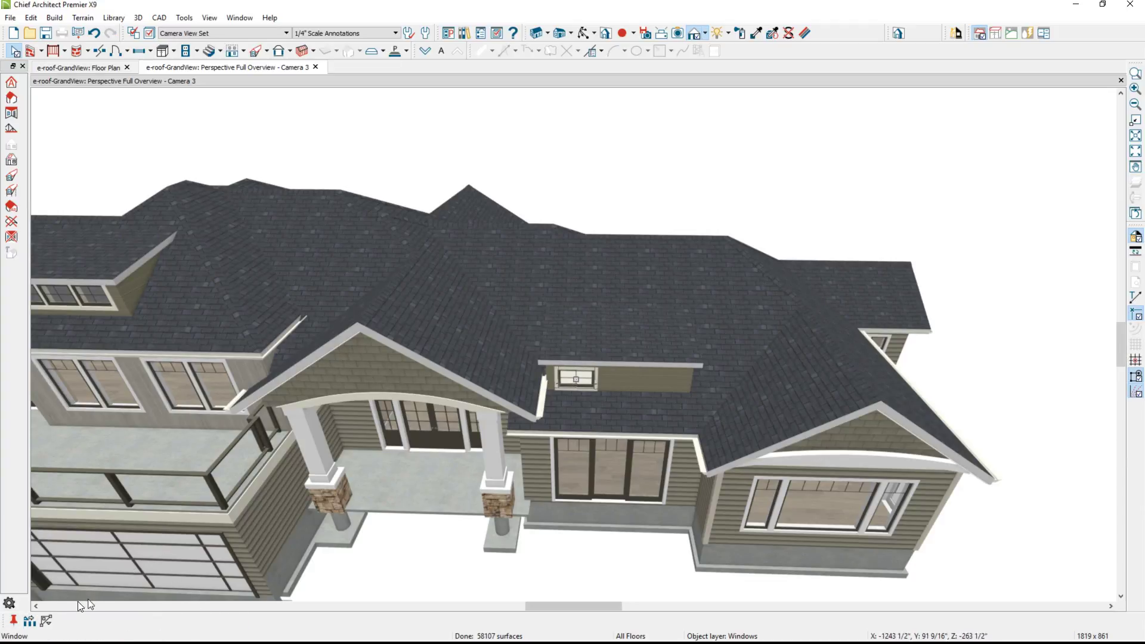
pyautogui.click(167, 466)
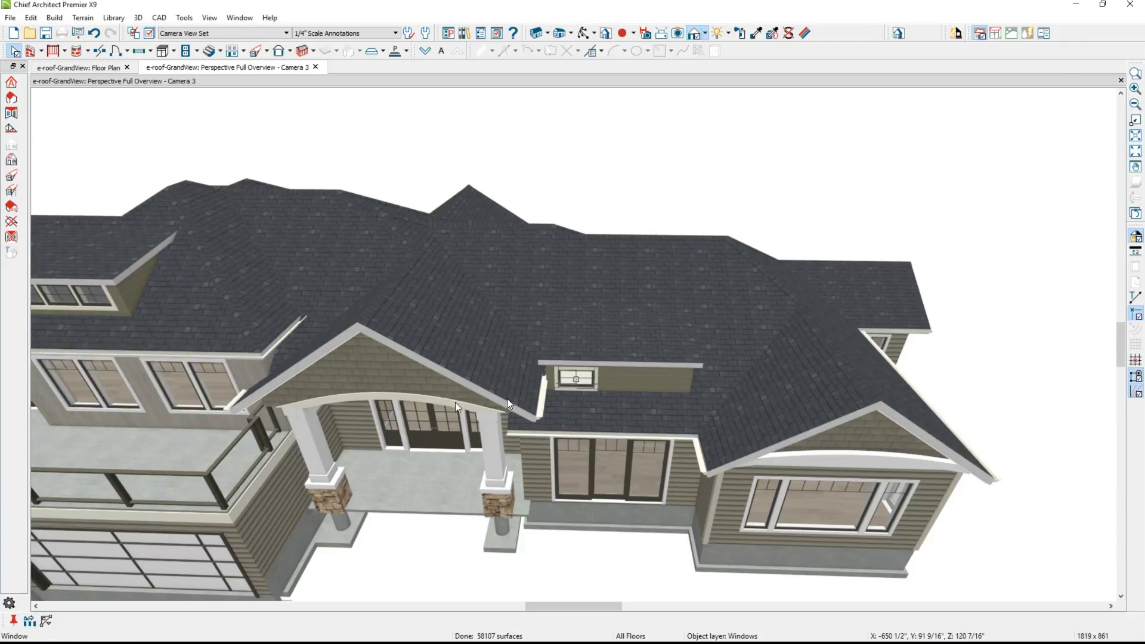
pyautogui.moveTo(573, 386); pyautogui.dragTo(669, 387)
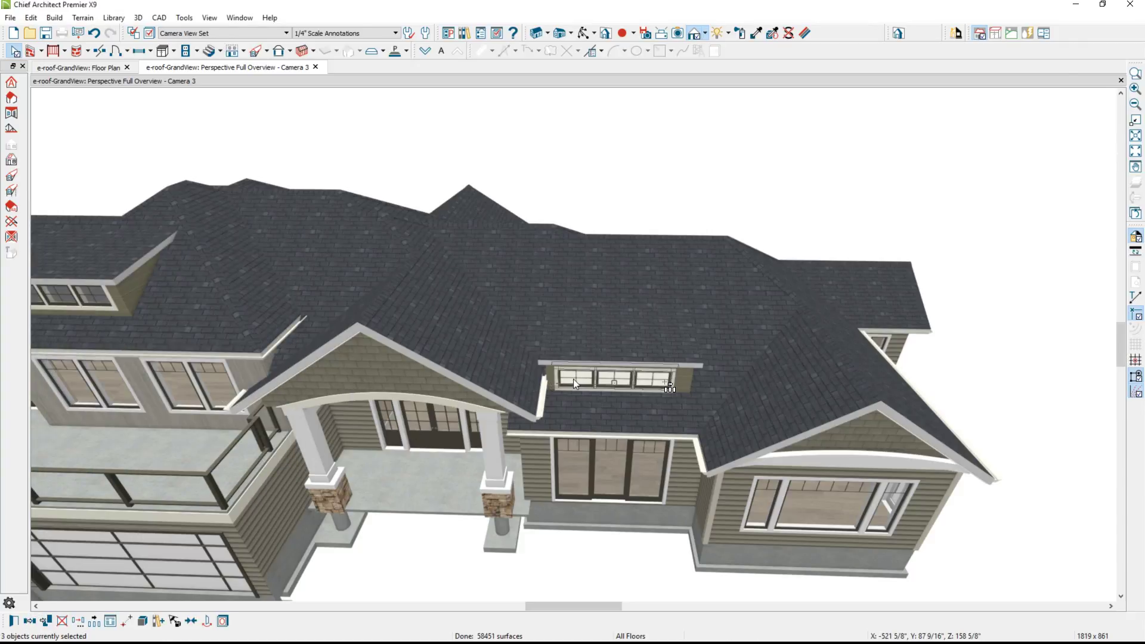
pyautogui.click(143, 623)
pyautogui.click(206, 620)
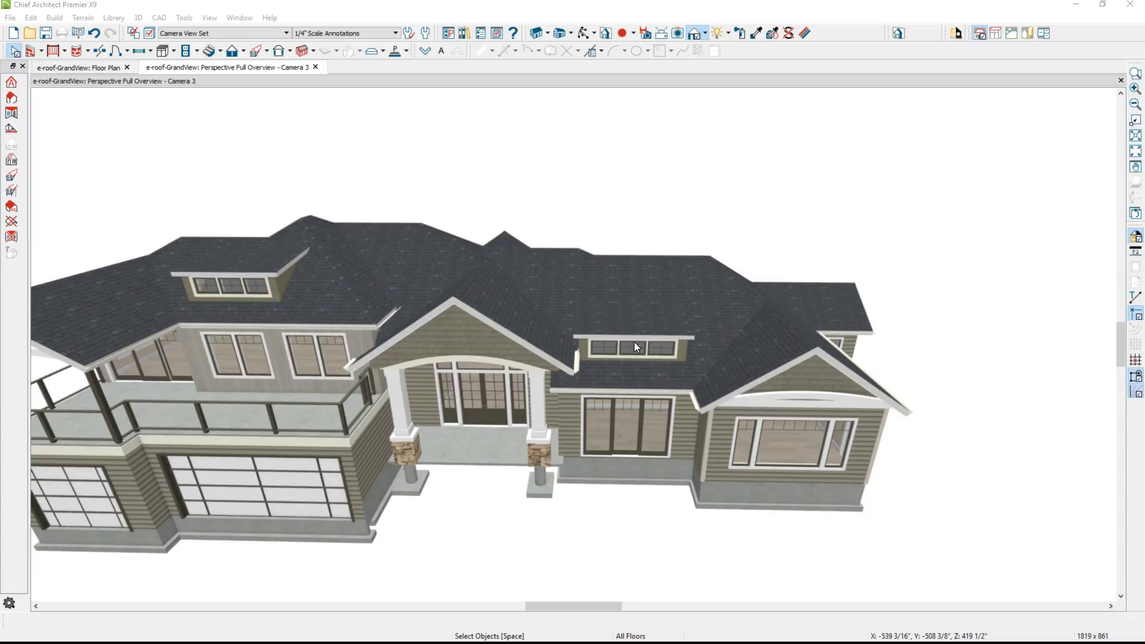
pyautogui.scroll(5, 634, 343)
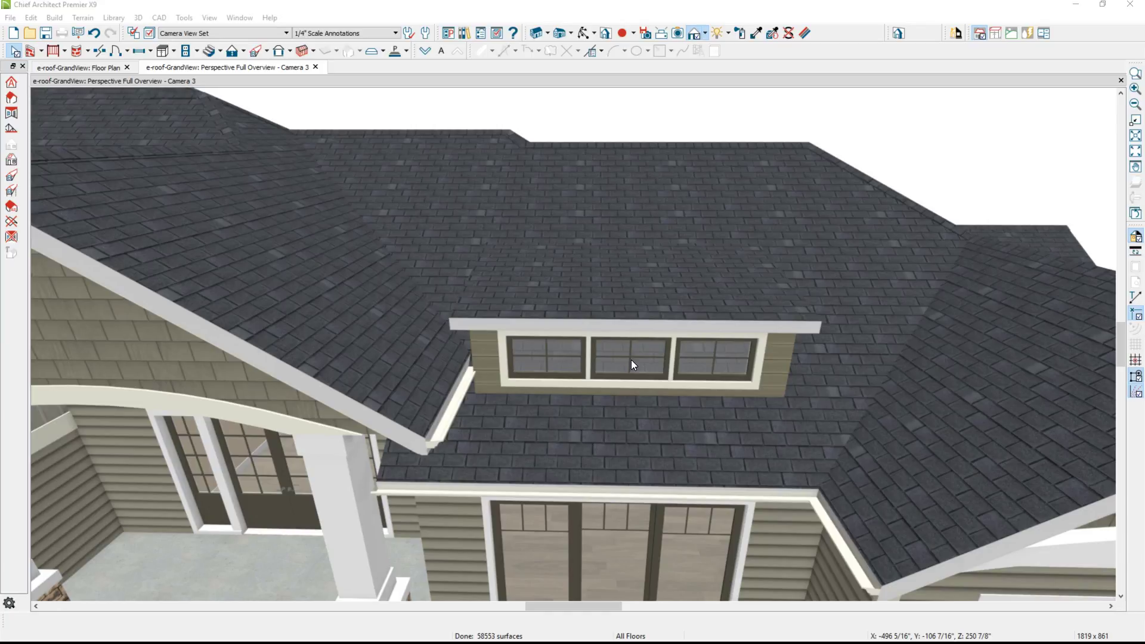
# - Draw a rectangular polyline inside the dormer walls and paste it at the same position on Floor 1
pyautogui.click(99, 67)
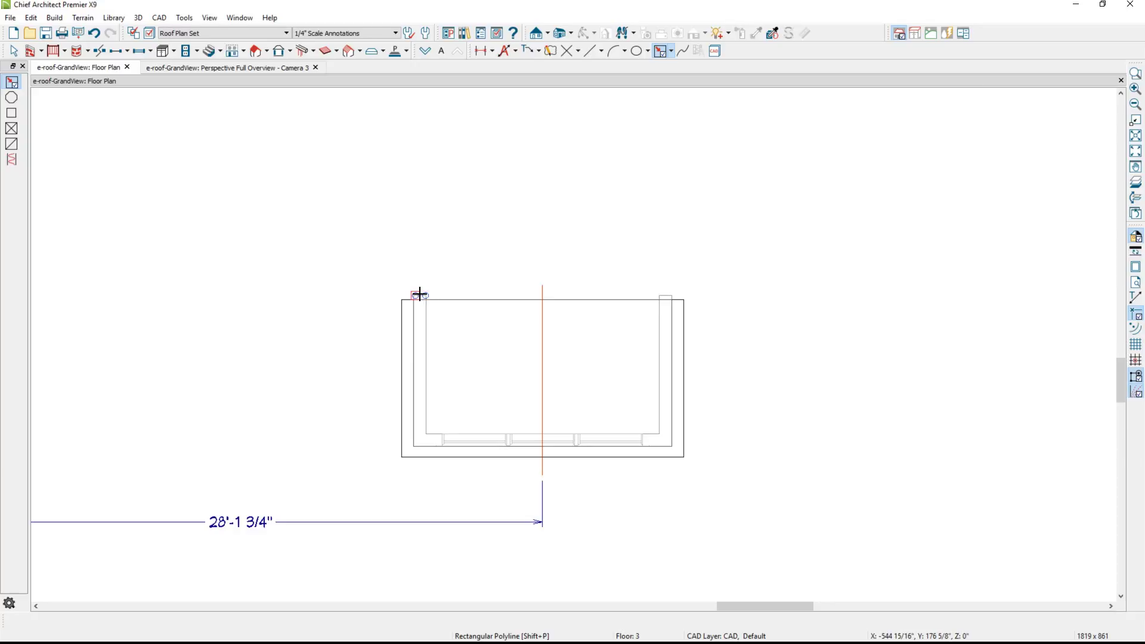
pyautogui.moveTo(424, 295); pyautogui.dragTo(657, 430)
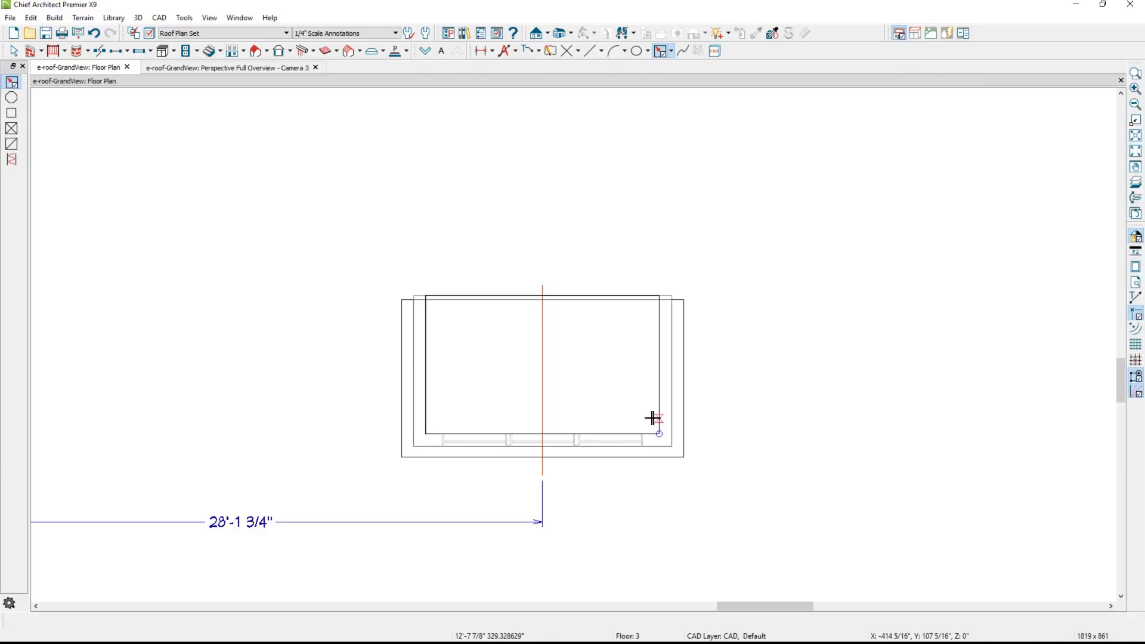
pyautogui.click(633, 293)
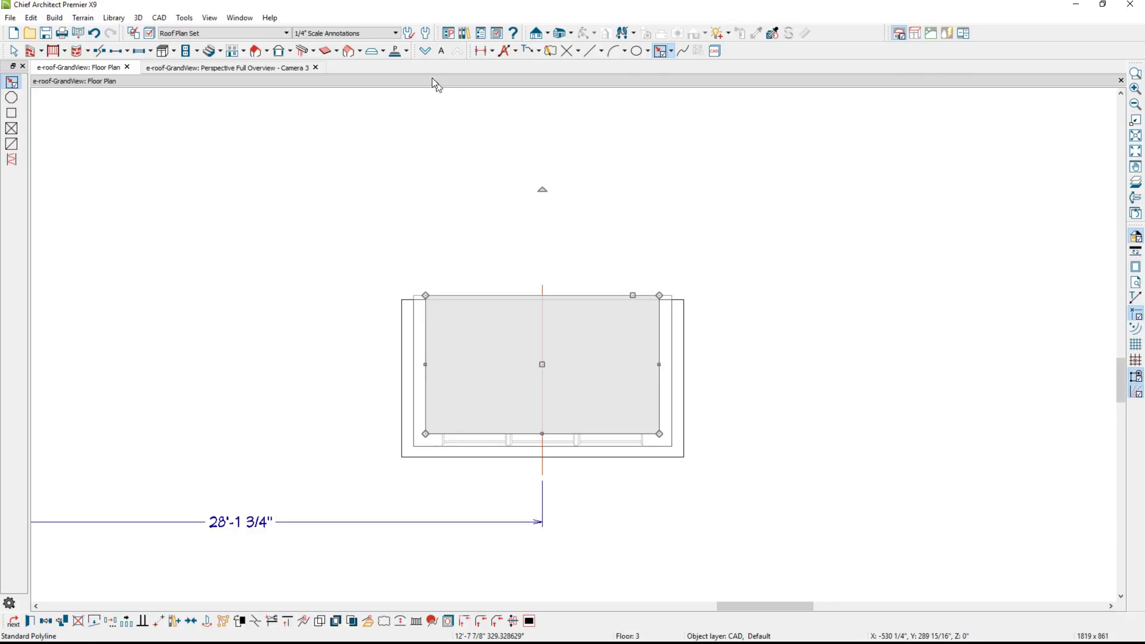
pyautogui.click(425, 58)
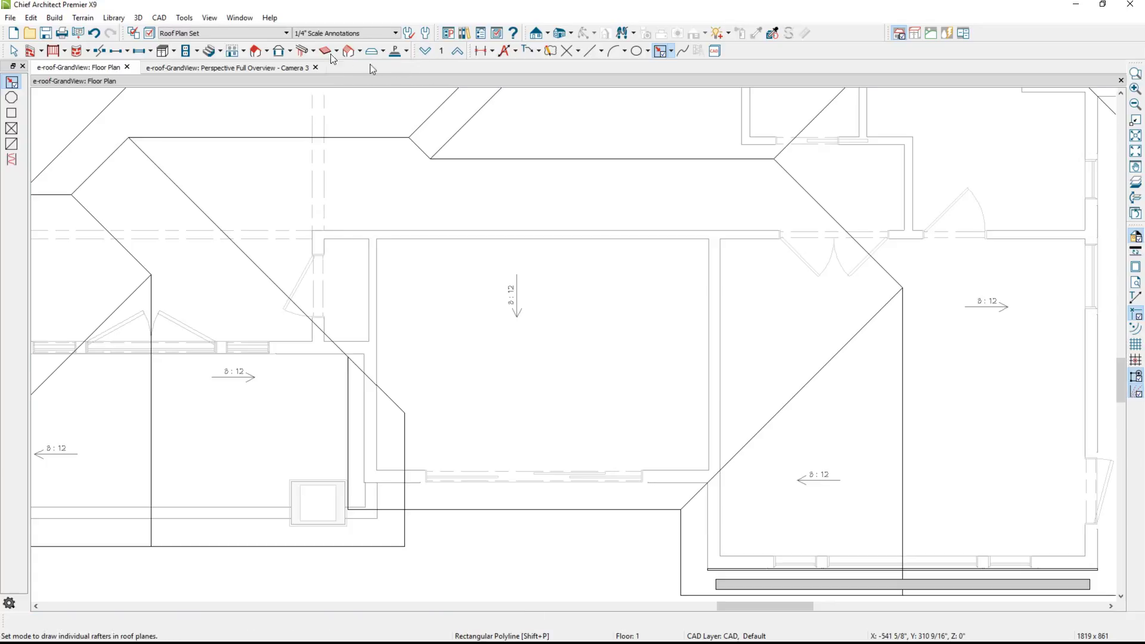
pyautogui.click(41, 22)
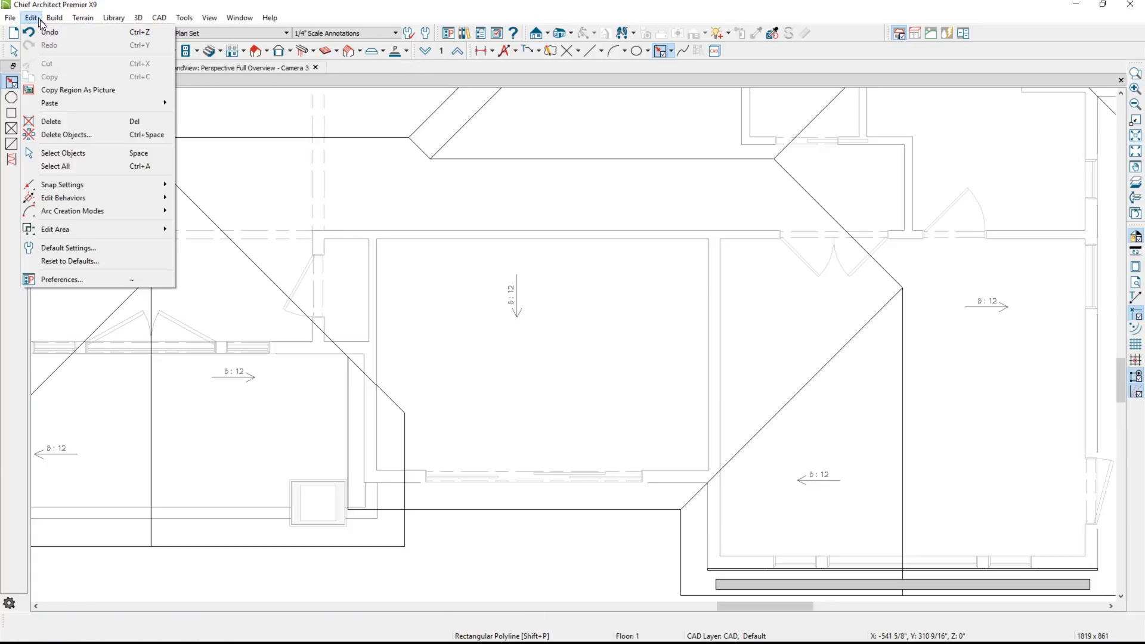
pyautogui.moveTo(60, 112)
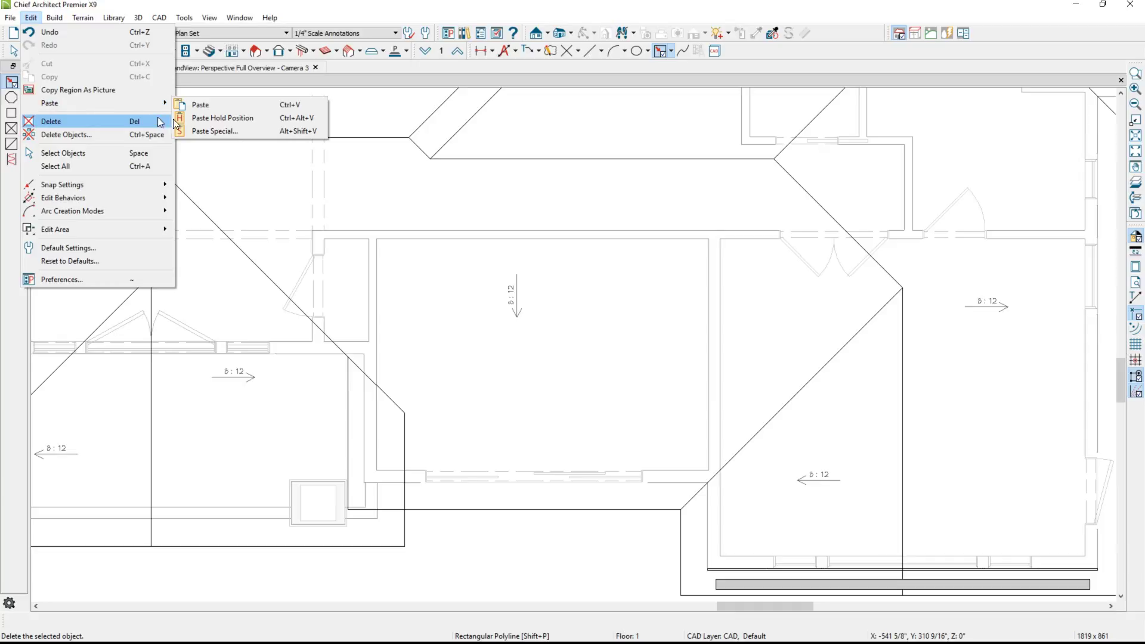
pyautogui.click(209, 120)
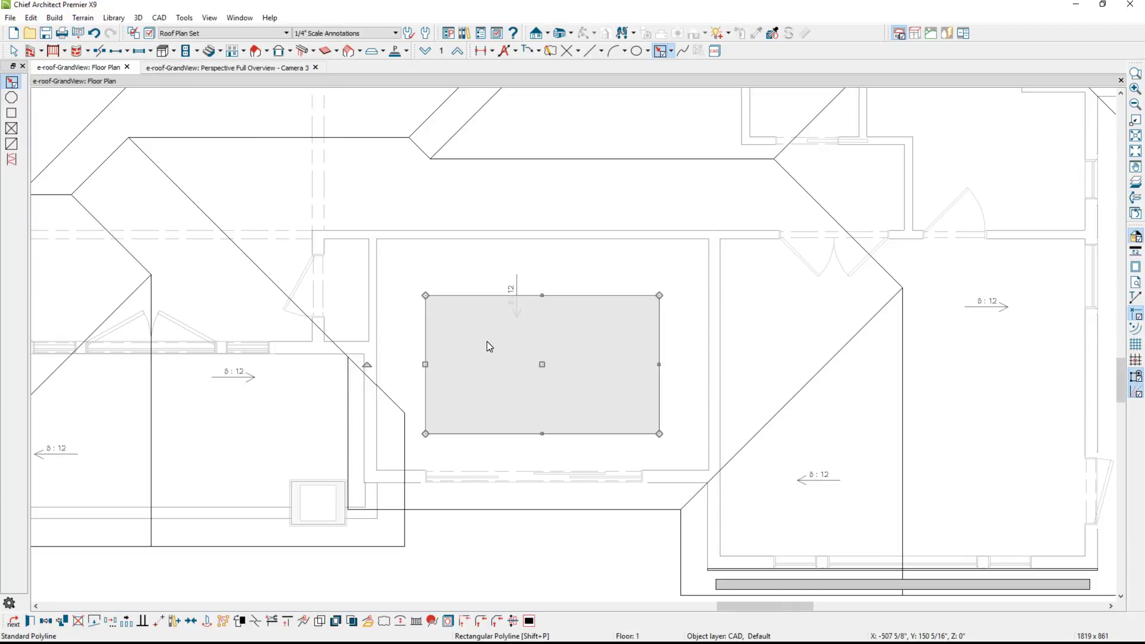
# - Convert the pasted polyline into a hole in the main roof, then return to the 3D view
pyautogui.click(369, 621)
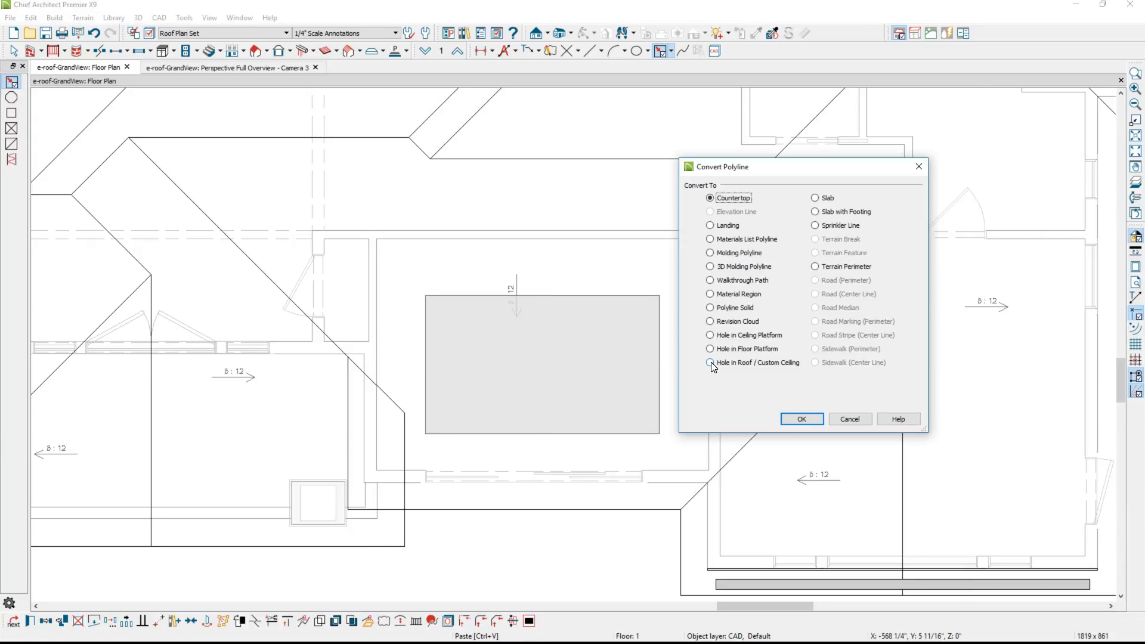
pyautogui.click(710, 363)
pyautogui.click(790, 421)
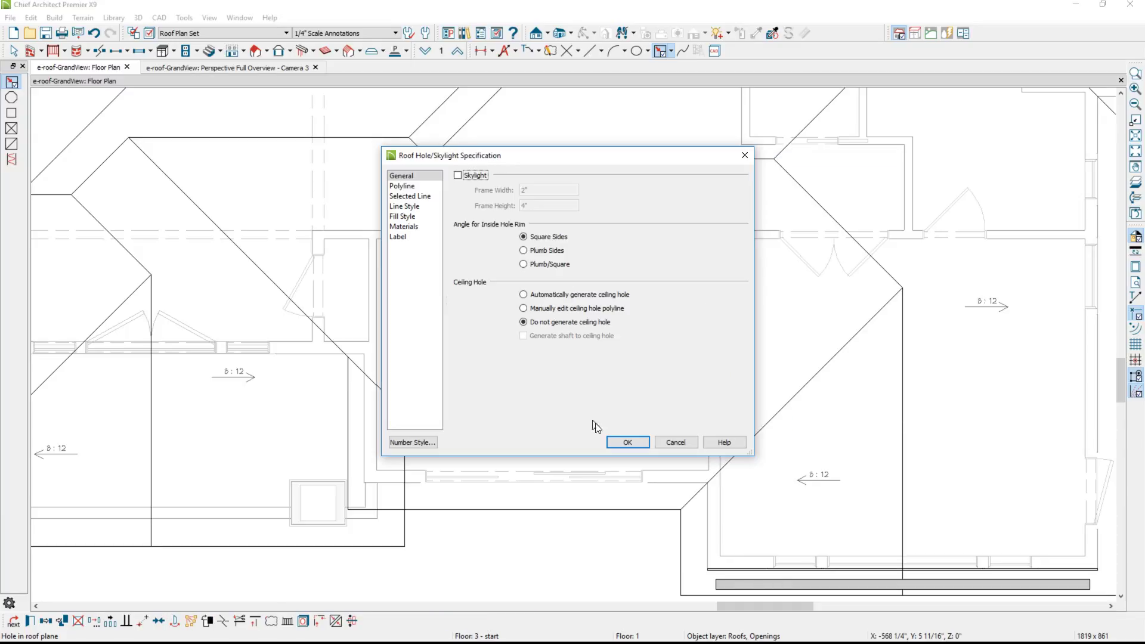
pyautogui.click(627, 442)
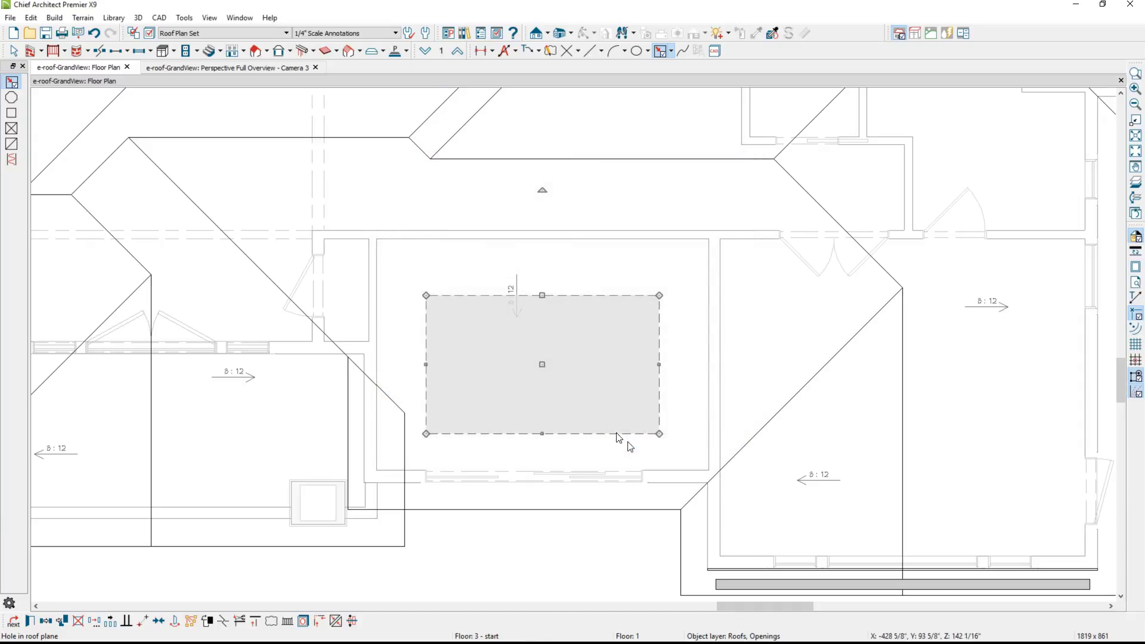
pyautogui.hotkey('ctrl', 'Tab')
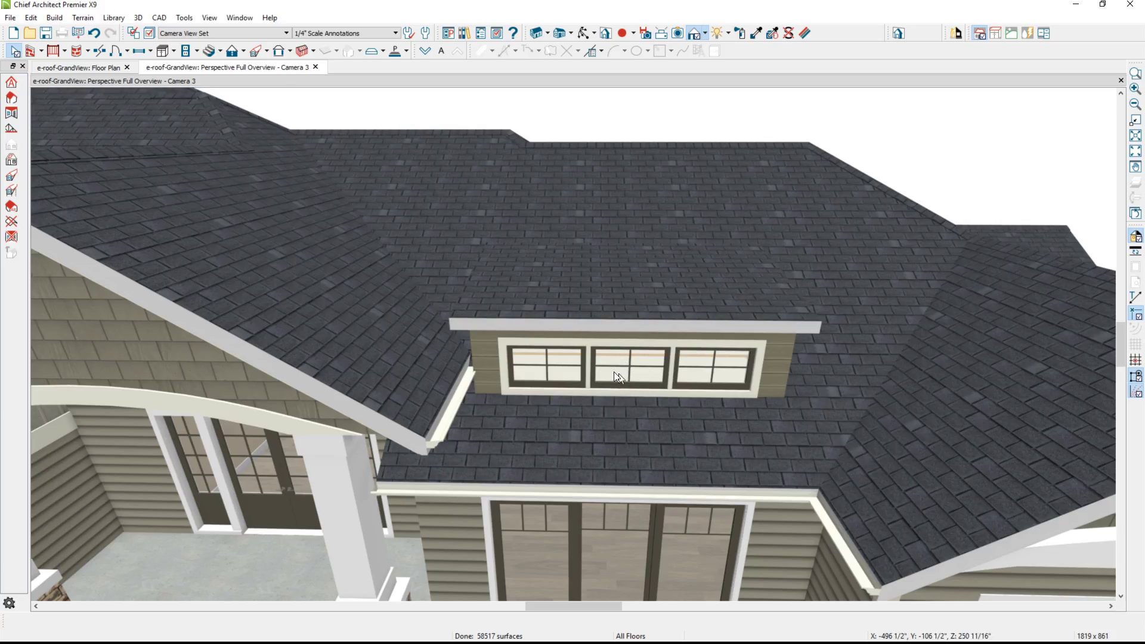
# - Search 'standing seam' in the Material Painter and paint the right dormer roof Midnight Standing Seam
pyautogui.scroll(-5, 615, 370)
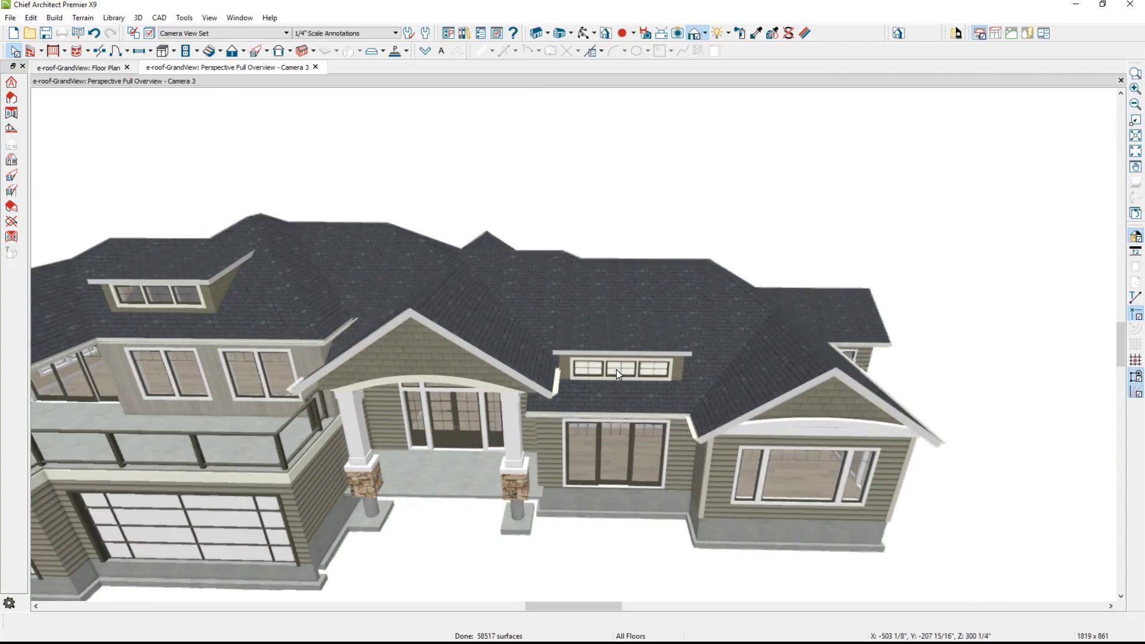
pyautogui.press('space')
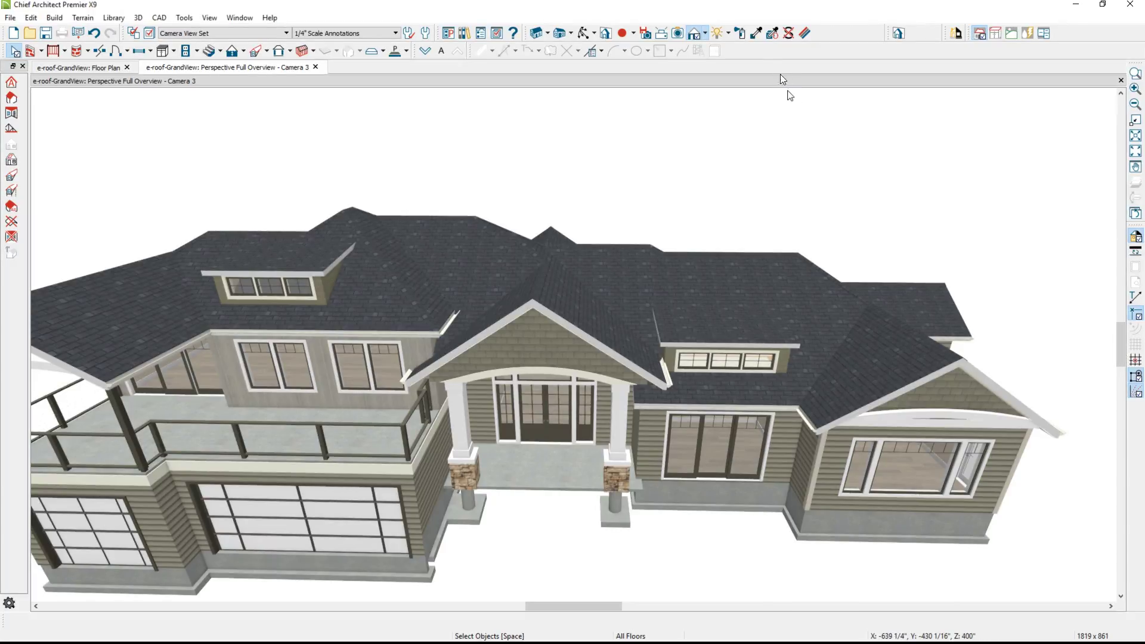
pyautogui.click(742, 35)
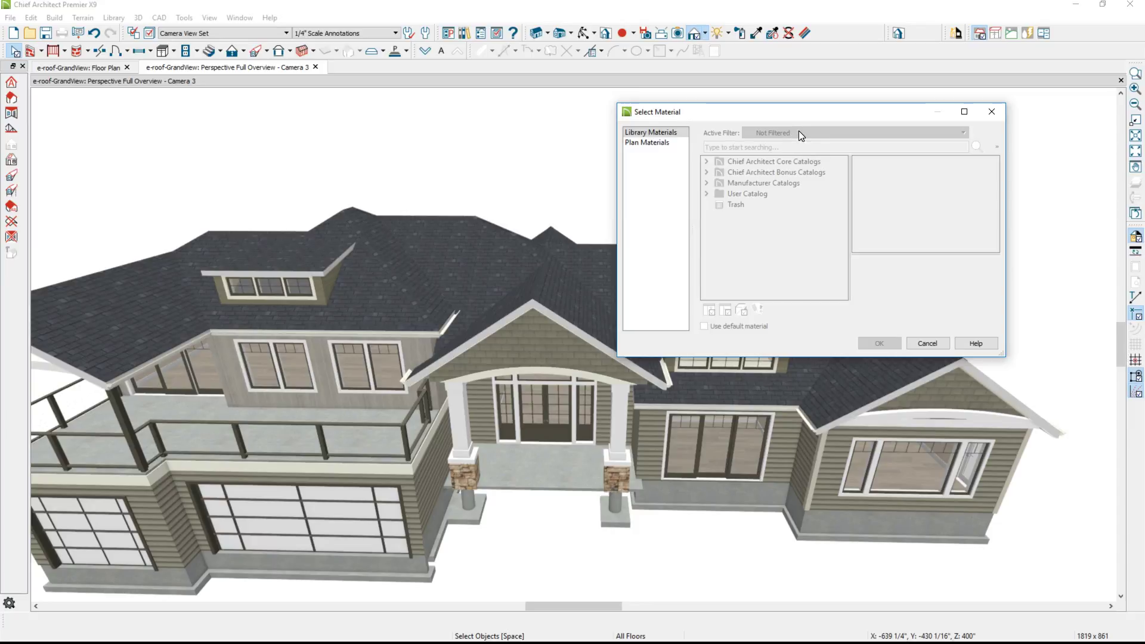
pyautogui.write('standing seam')
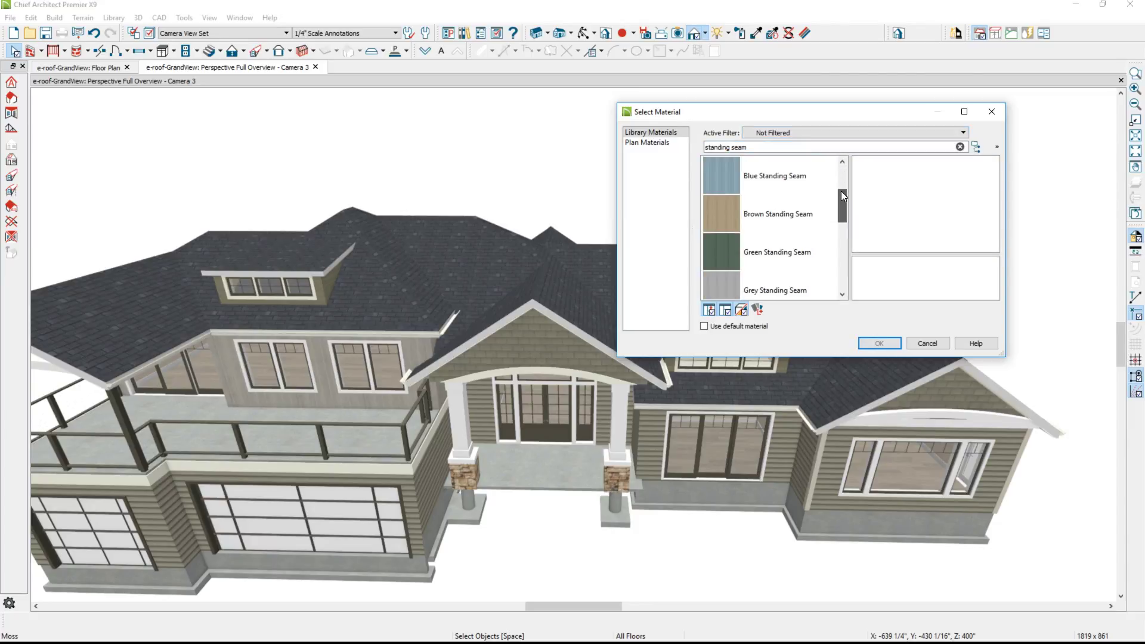
pyautogui.scroll(-1, 840, 198)
pyautogui.click(793, 287)
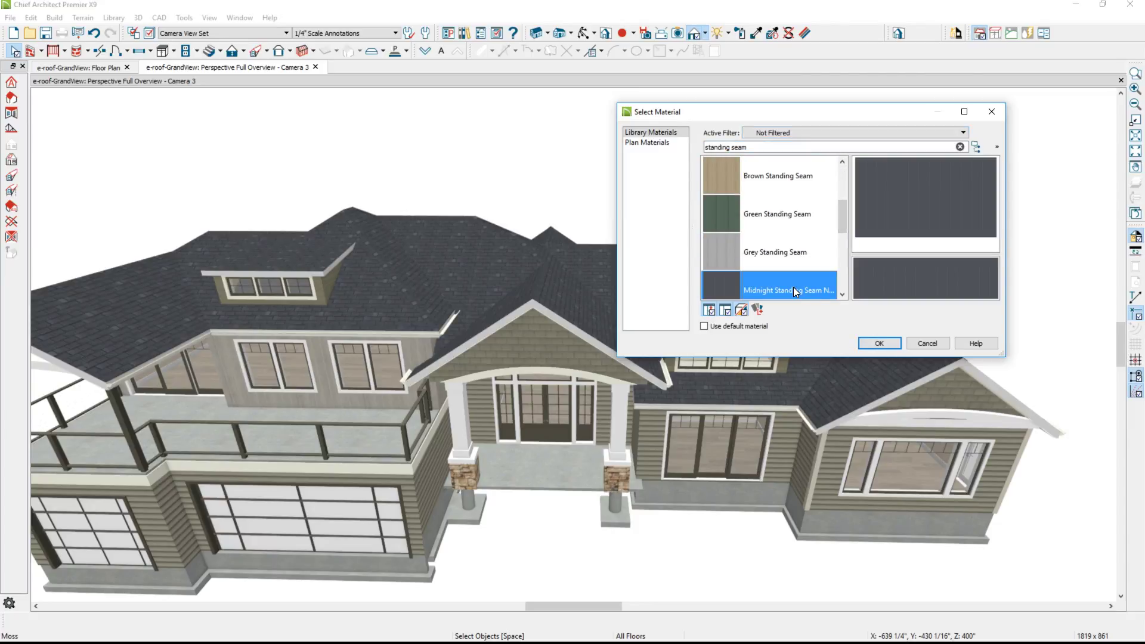
pyautogui.scroll(-1, 833, 315)
pyautogui.click(866, 343)
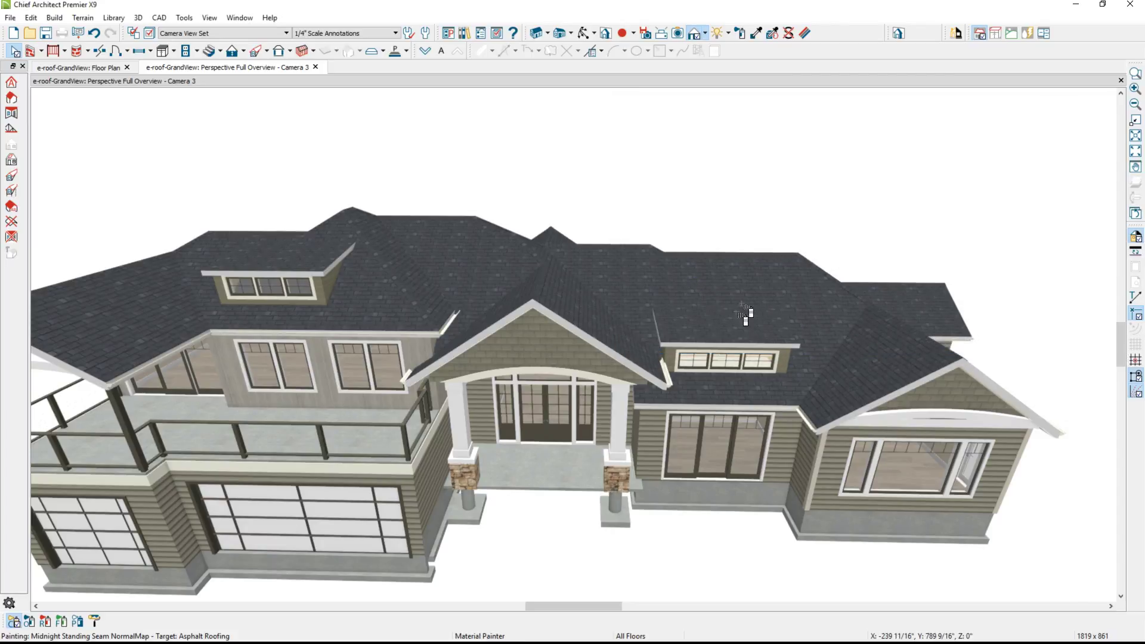
pyautogui.click(728, 340)
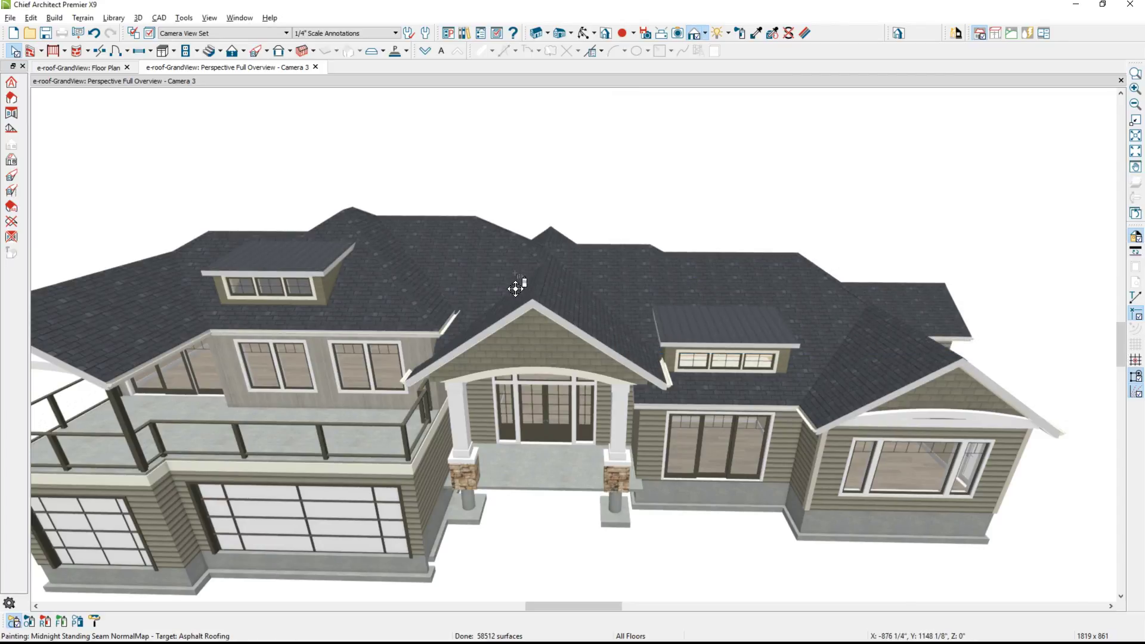
pyautogui.moveTo(519, 286); pyautogui.dragTo(516, 335, button='middle')
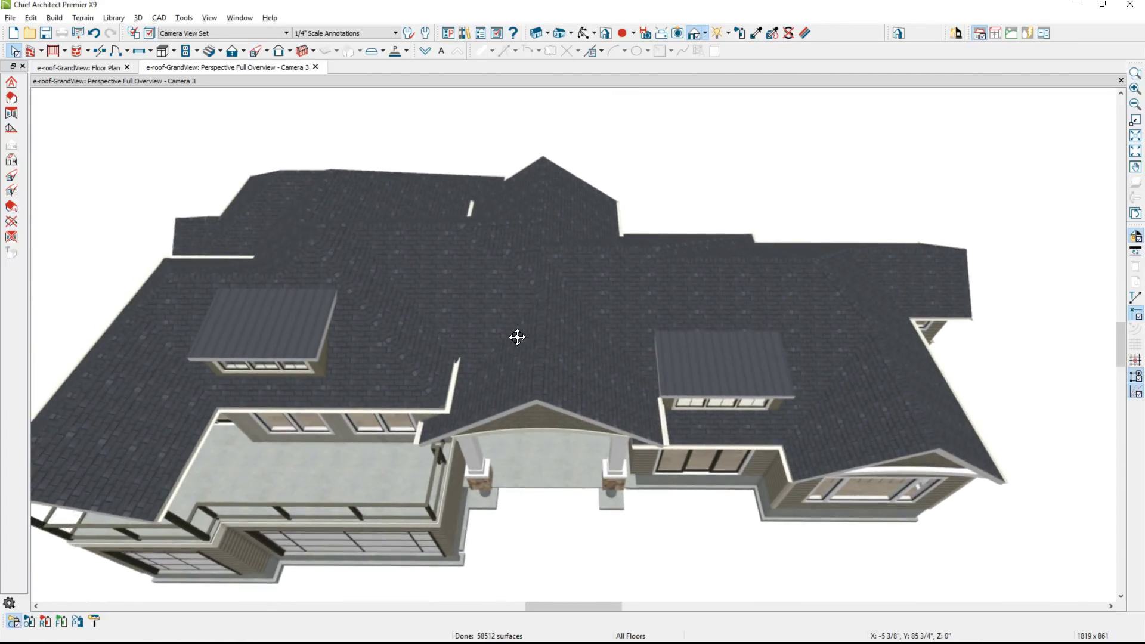